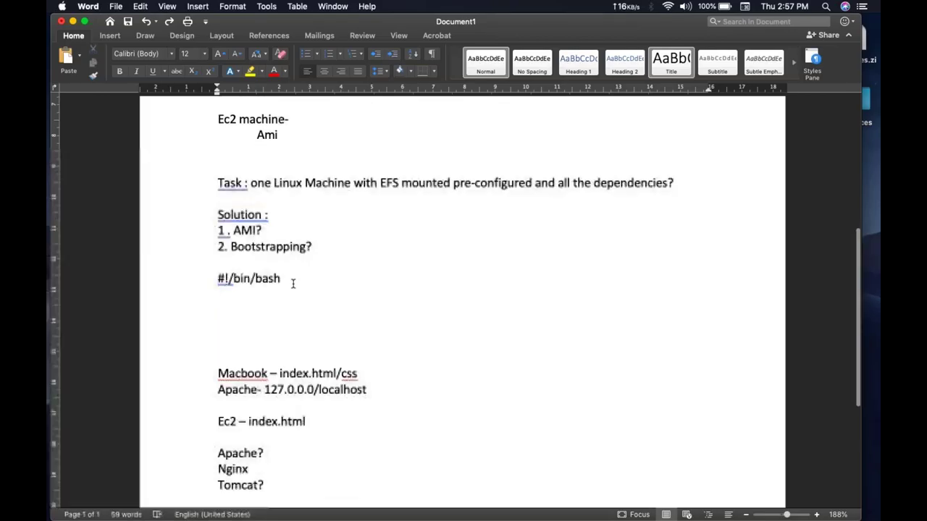
Step: Scroll up through the notes showing the EFS task, AMI and Bootstrapping solutions, and #!/bin/bash
scroll(292, 283, "up", 3)
Step: Place the cursor under #!/bin/bash, then move to the browser's 'my public ip' Google search
scroll(286, 206, "up", 1)
mouse_move(286, 205)
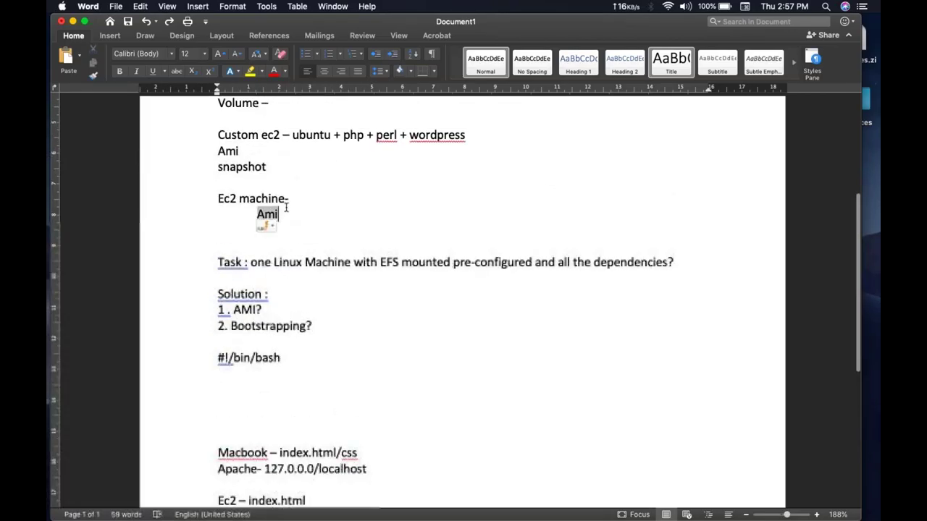
scroll(286, 205, "down", 5)
left_click(319, 314)
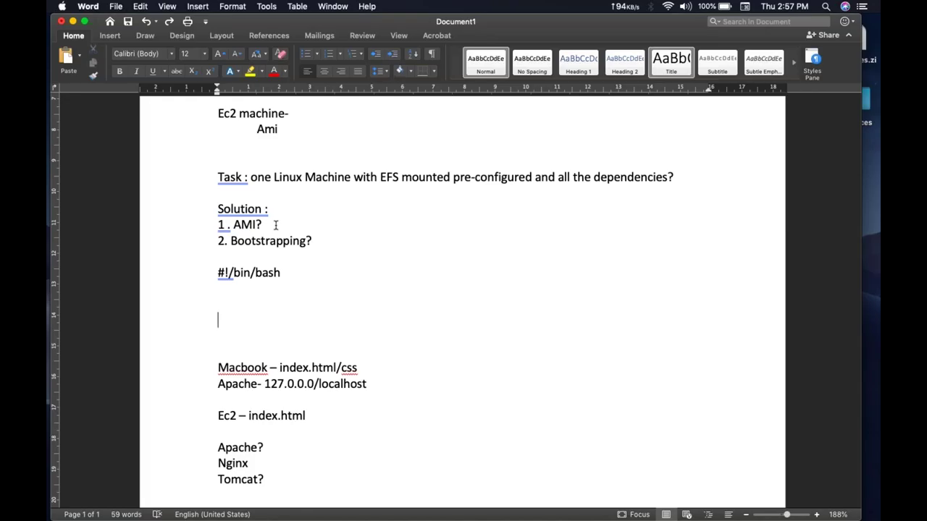
key("ctrl+Right")
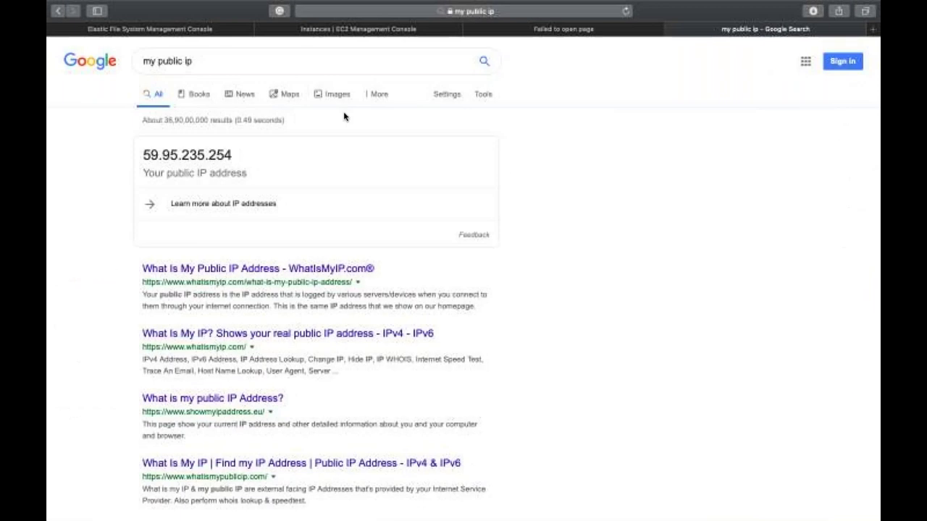
Step: Bring up the EC2 Instances page from the 'Instances | EC2 Management Console' tab
left_click(359, 29)
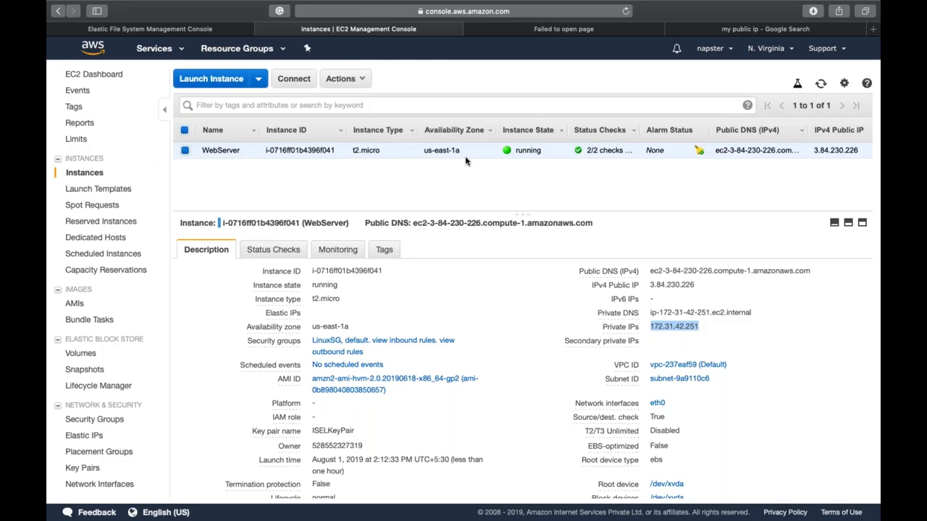
Step: Return from the full-screen browser to the Word notes document
key("ctrl+Left")
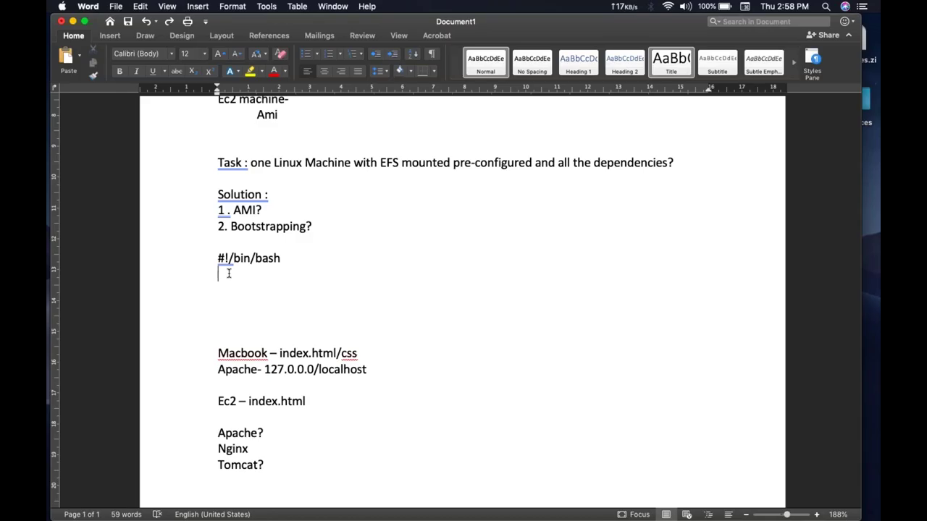
Step: Add 'yum install httpd -y', 'service httpd start' and 'chkconfig httpd on' under #!/bin/bash
left_click(228, 273)
scroll(228, 273, "up", 1)
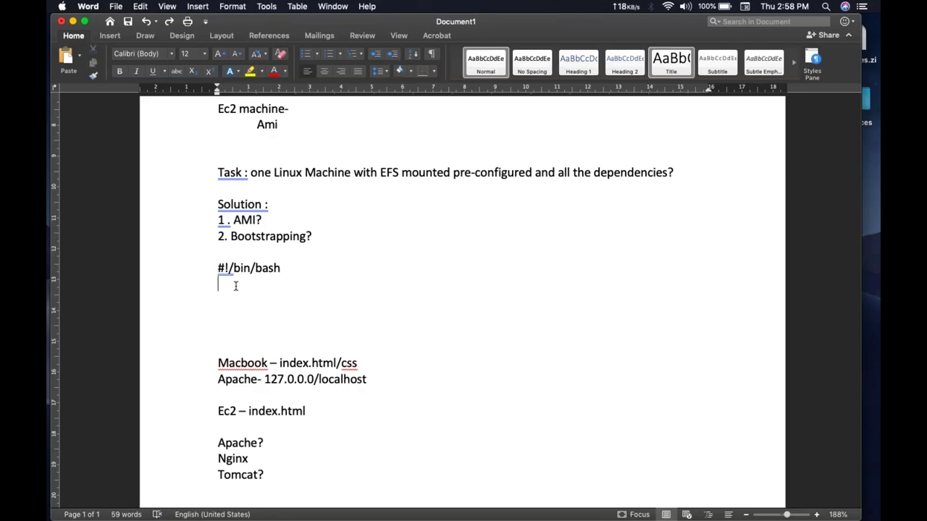
type("yum")
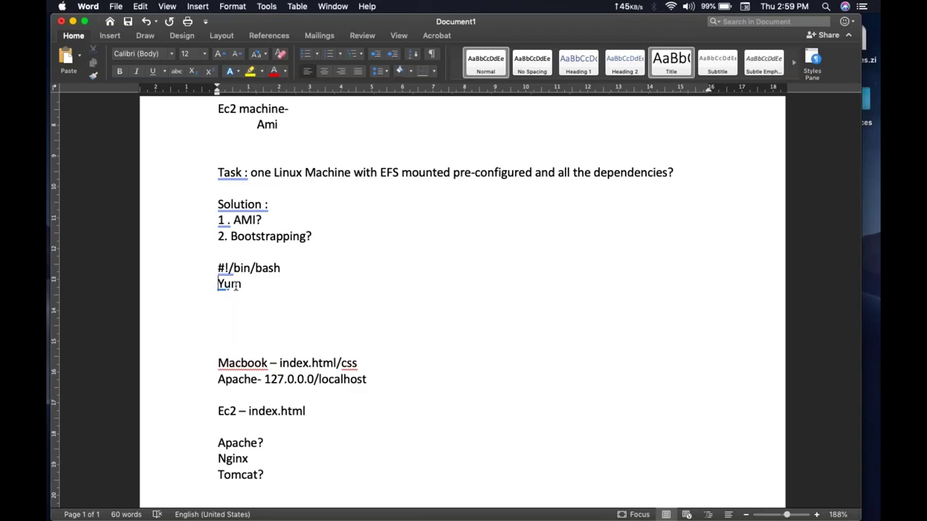
key("super+z")
type("install httpd -y")
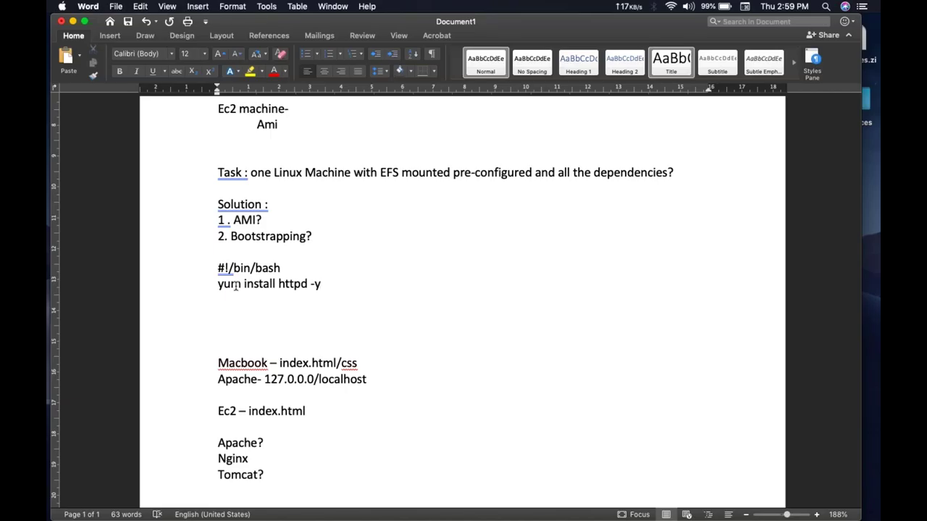
key("Return")
type("service ")
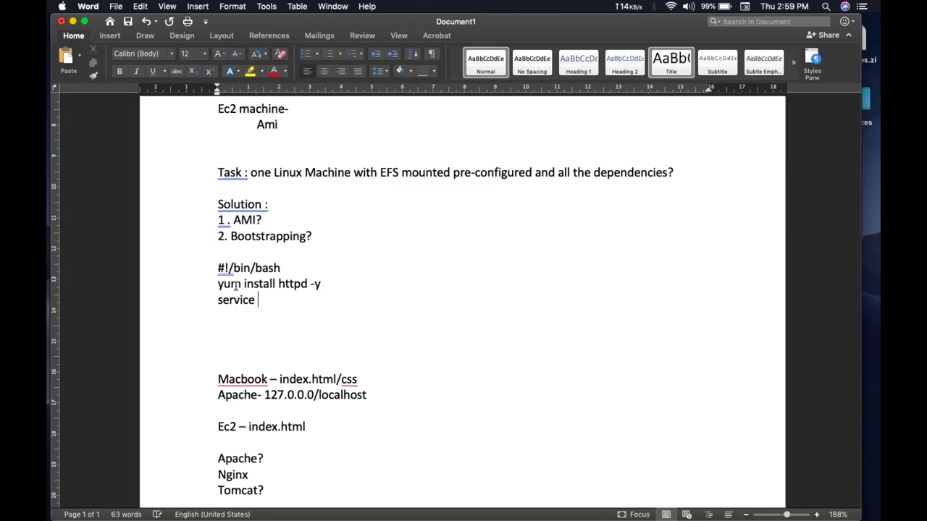
type("httpd start")
key("Return")
type("chkconfig ")
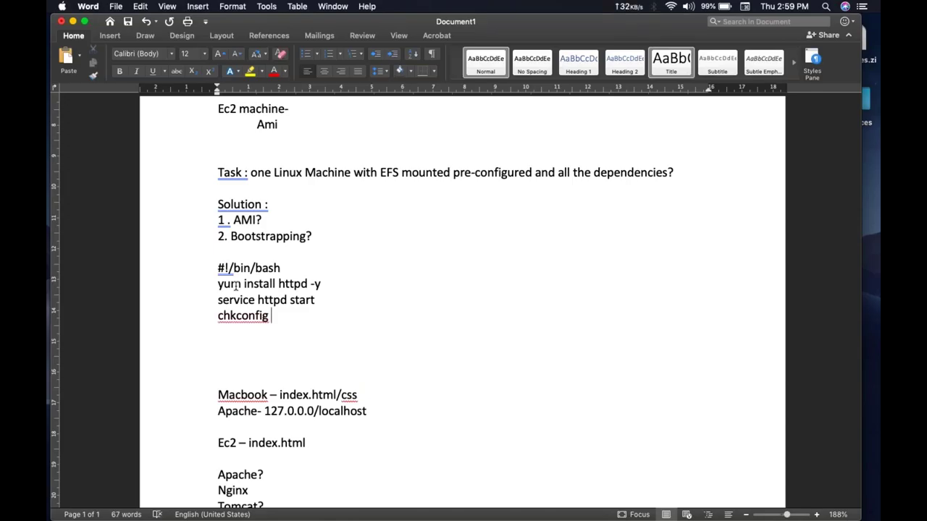
type("httpd on")
key("Return")
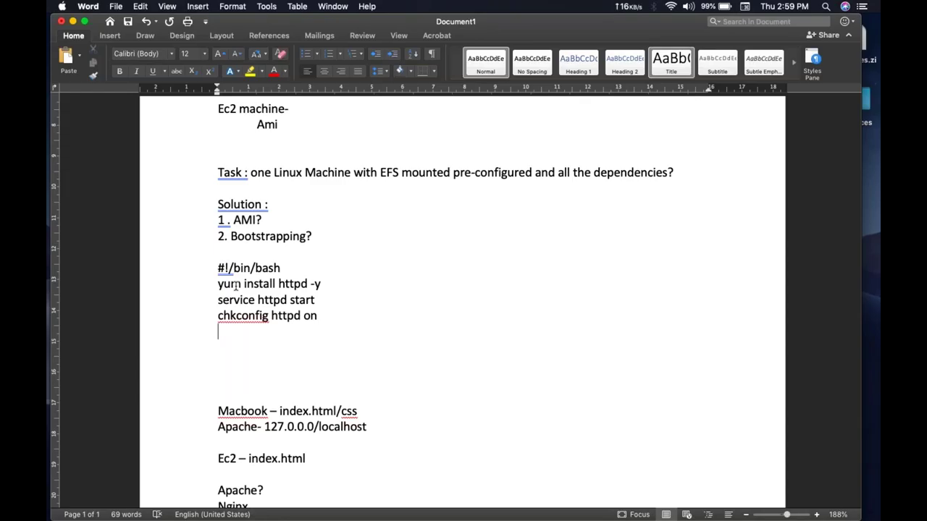
left_click(278, 257)
Step: Insert the line '/var/ww/html = /var' above #!/bin/bash, followed by a blank line
key("Return")
type("/")
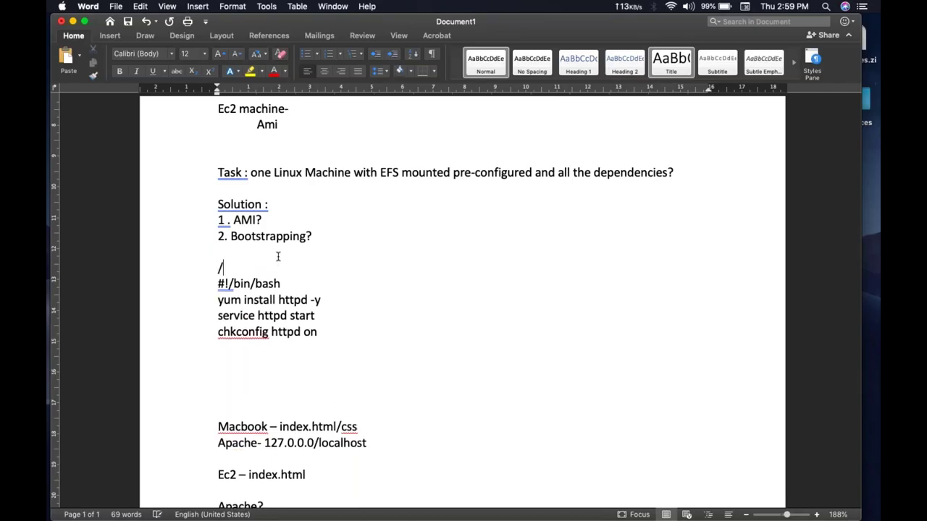
type("var/ww/ht")
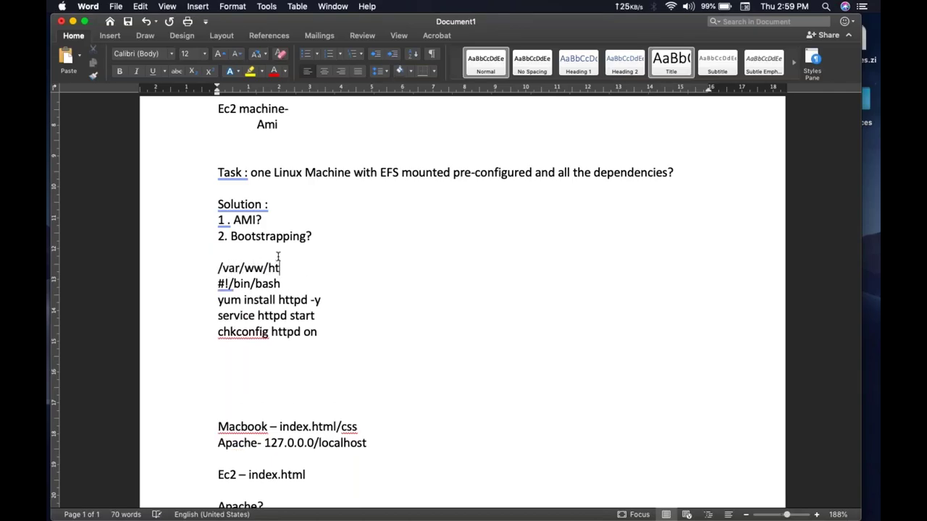
type("ml = ")
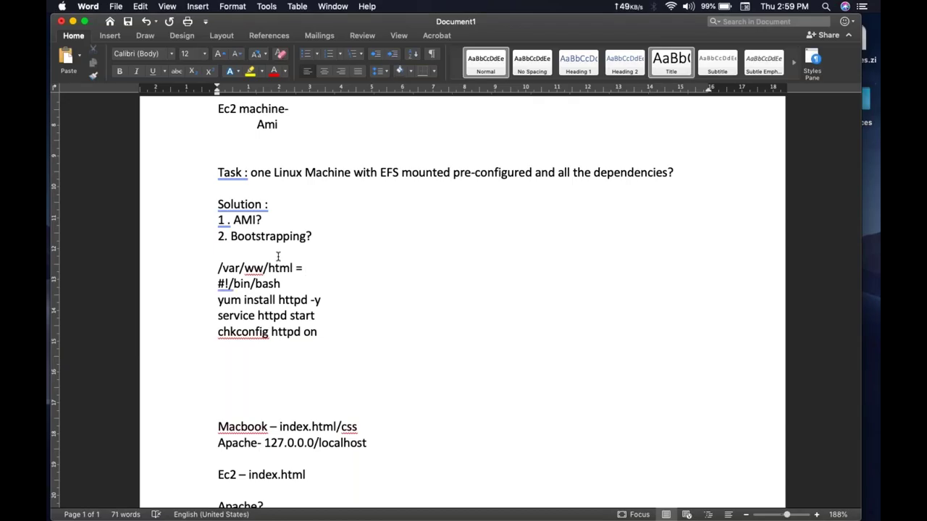
type("/var")
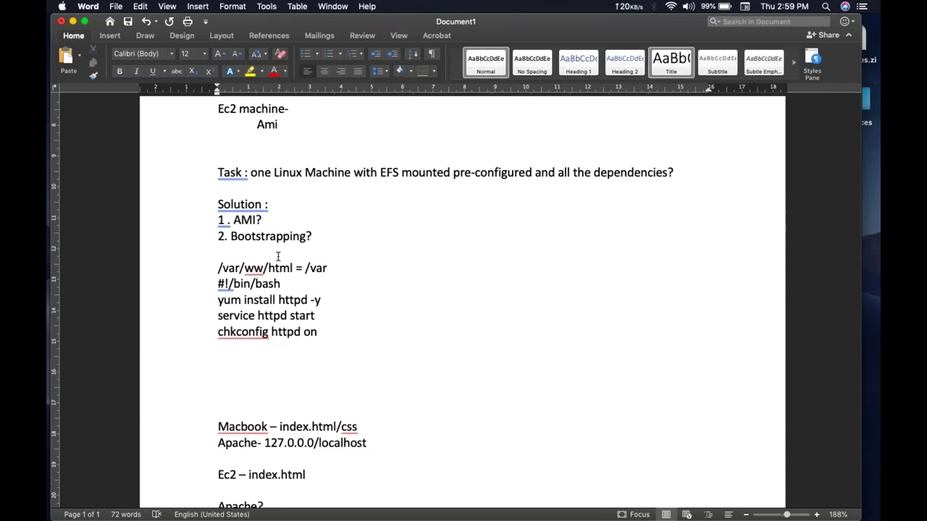
key("Return")
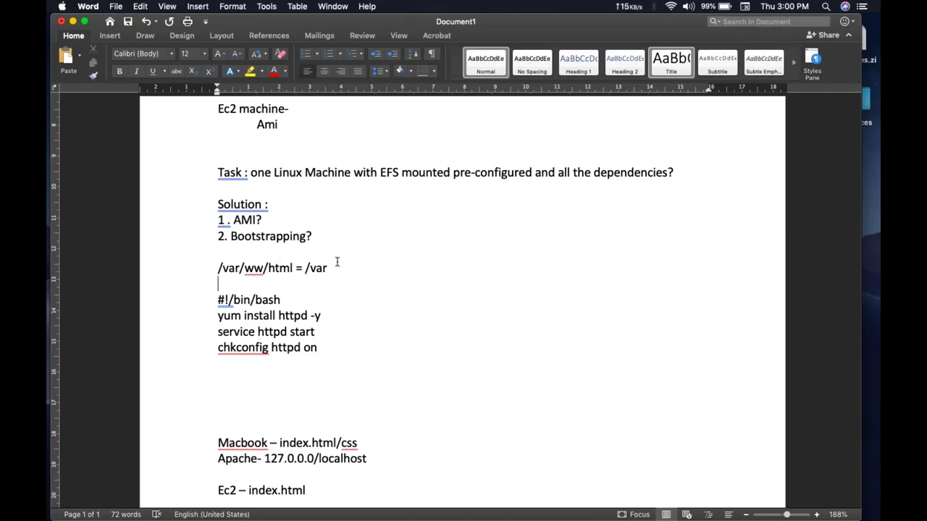
double_click(311, 270)
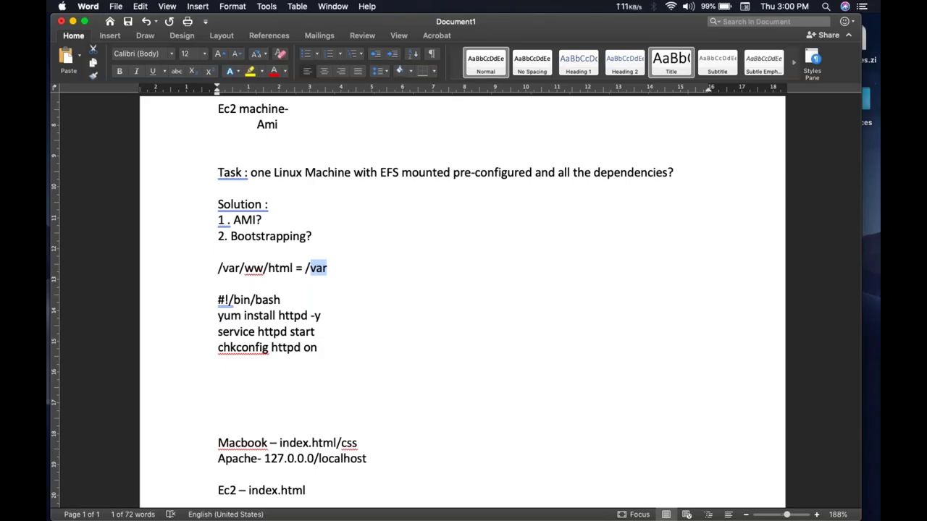
Step: Look up and select the mount command in the Terminal history
key("ctrl+Up")
left_click(349, 229)
scroll(349, 229, "up", 4)
left_click_drag(207, 264, 437, 265)
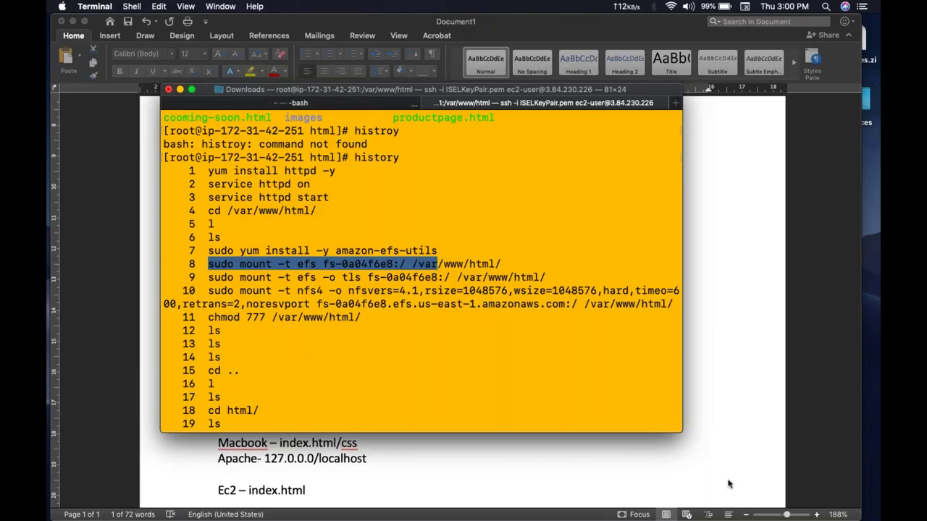
Step: Remove ' = /var' and put /var on its own line below /var/ww/html
left_click(749, 438)
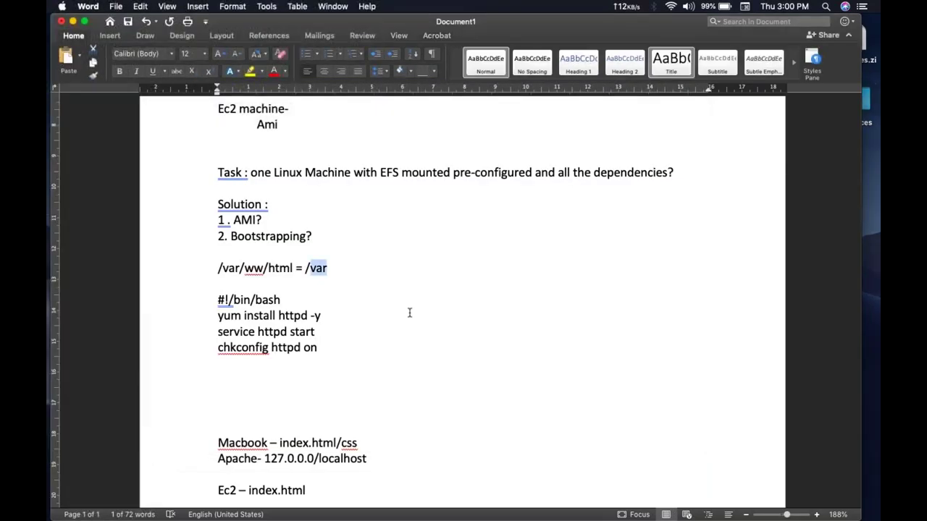
left_click(327, 268)
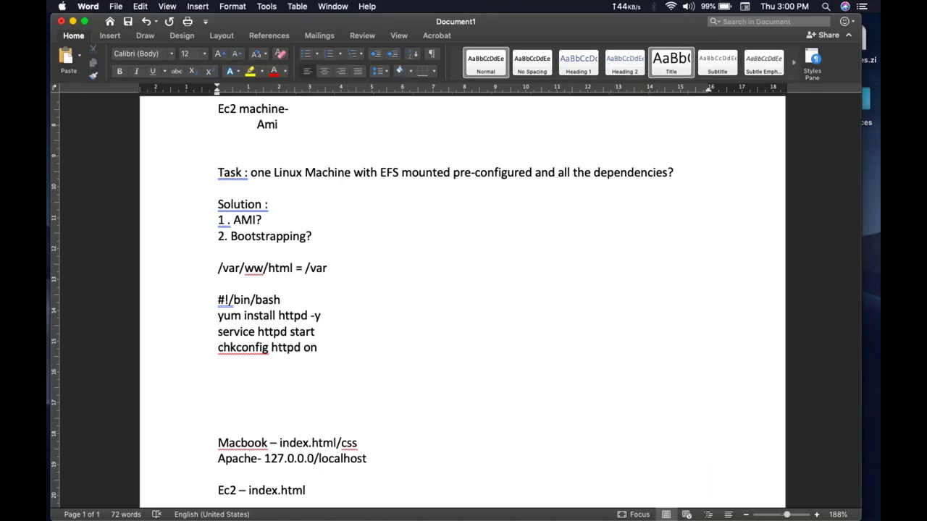
key("BackSpace")
key("BackSpace")
key("BackSpace")
key("BackSpace")
key("BackSpace")
key("BackSpace")
key("BackSpace")
key("Return")
type("/var")
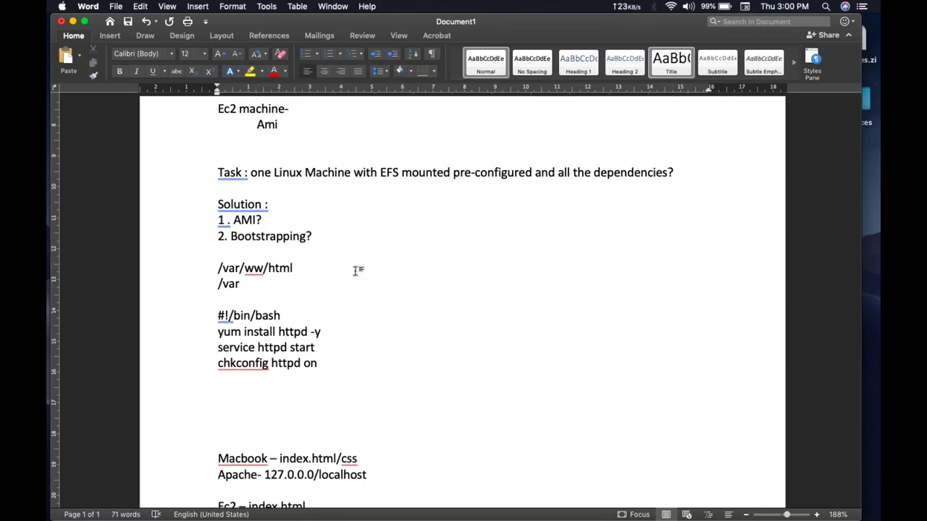
scroll(337, 356, "up", 1)
left_click_drag(321, 368, 209, 338)
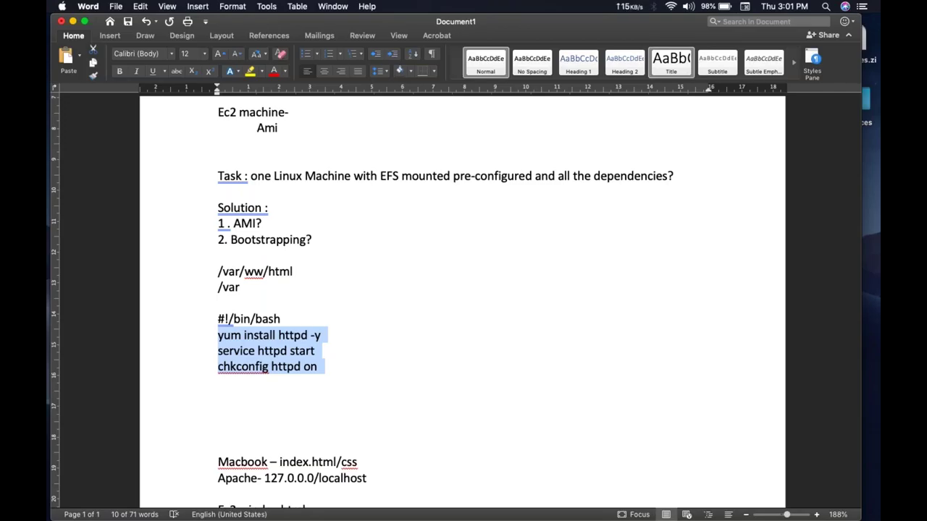
Step: Cut the three httpd command lines and type 'mount - efs - /var' under #!/bin/bash
key("super+x")
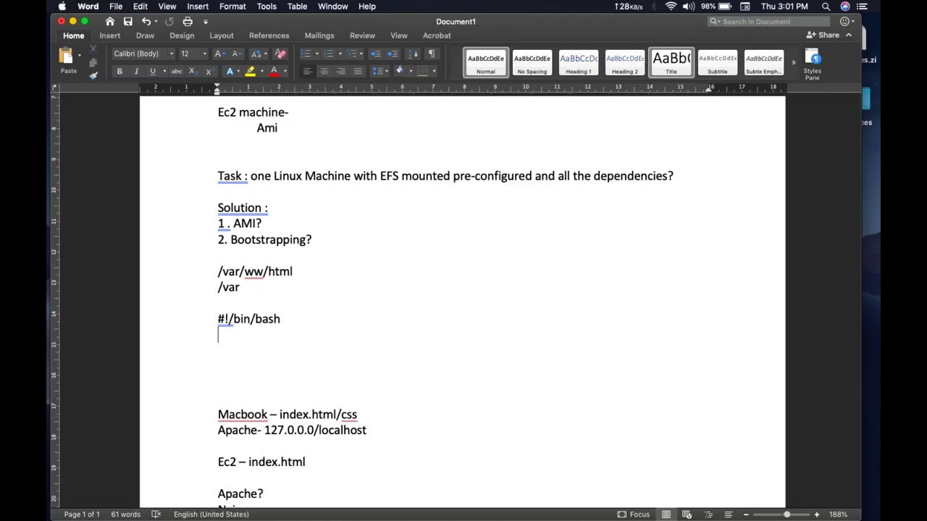
type("mount - efs - /")
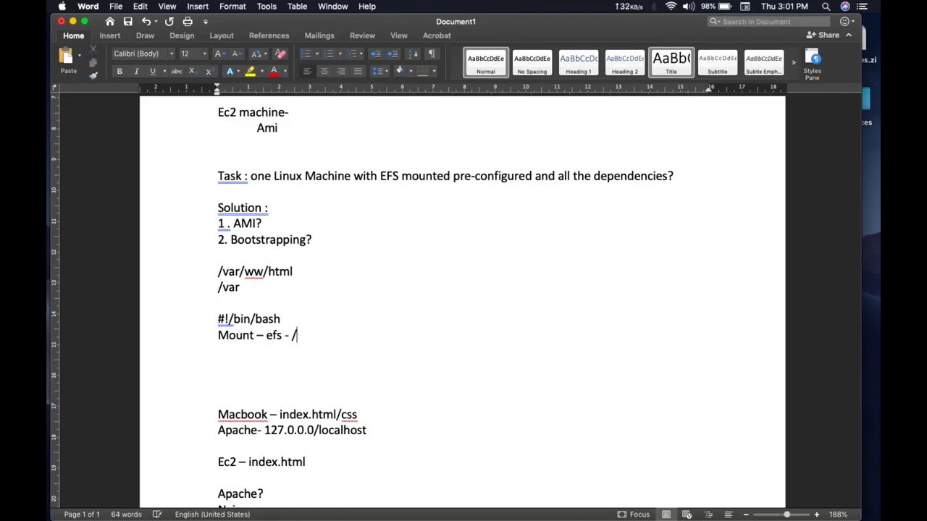
type("var")
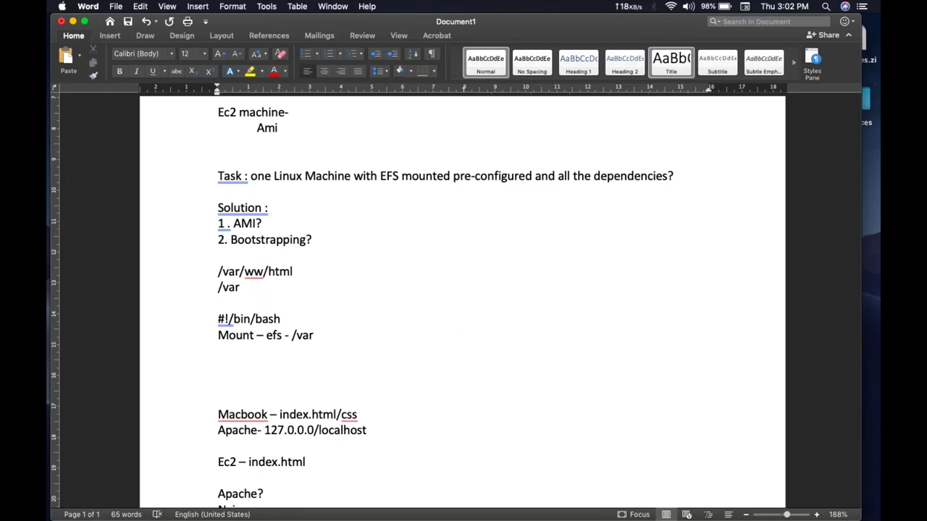
Step: Replace the 'Mount – efs - /var' line with the three pasted httpd commands
left_click(268, 335)
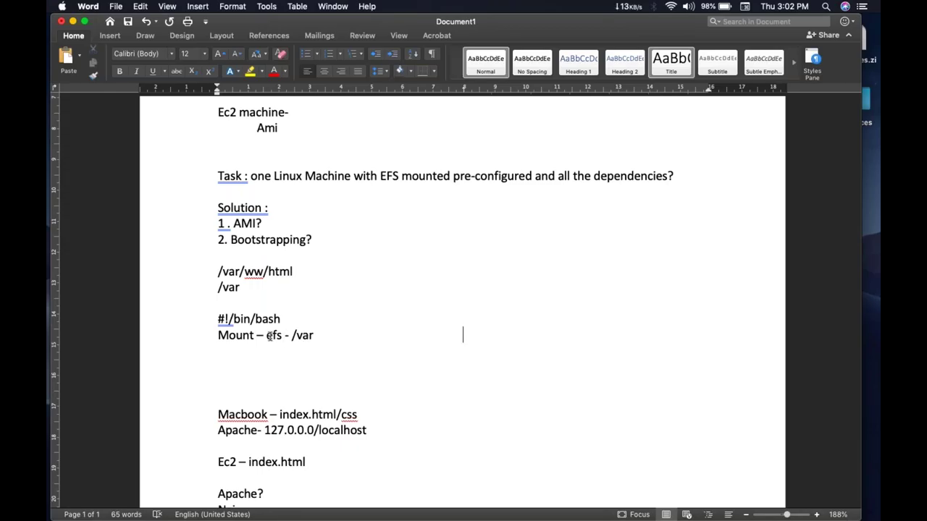
double_click(306, 335)
left_click(307, 335)
key("shift+Left")
key("shift+Left")
key("shift+Left")
key("shift+Left")
key("shift+Left")
key("shift+Left")
key("shift+Left")
key("shift+Left")
key("shift+Left")
key("shift+Left")
key("shift+Left")
key("shift+Left")
key("shift+Left")
key("shift+Left")
key("shift+Left")
key("shift+Left")
key("shift+Left")
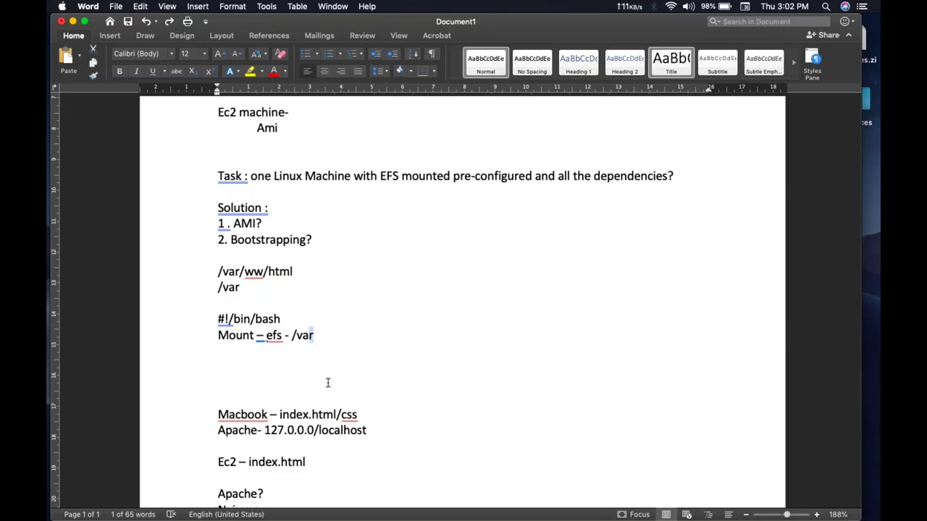
key("shift+Left")
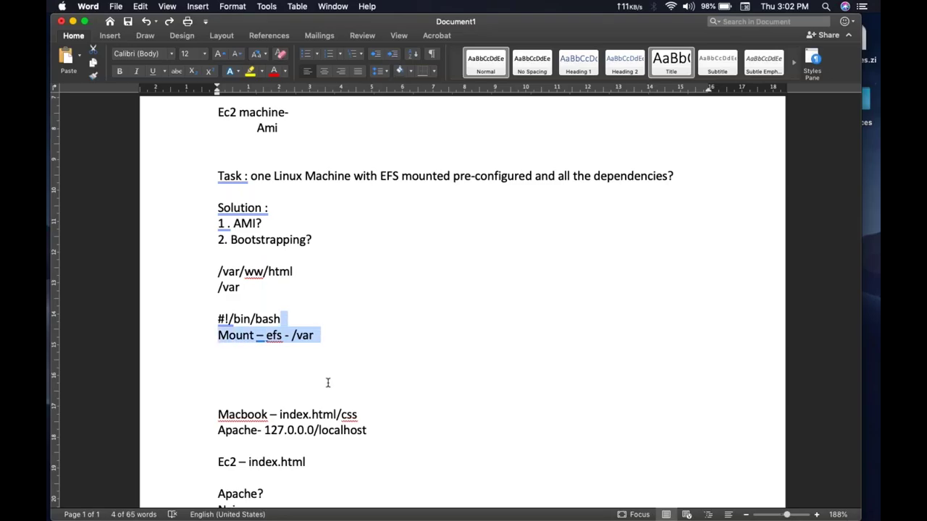
key("cmd+v")
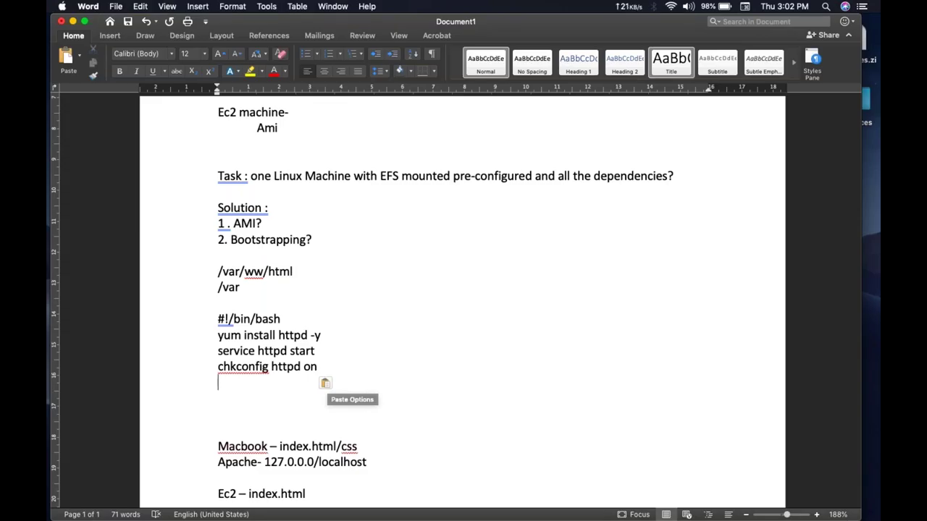
Step: Copy the amazon-efs-utils install and EFS mount commands from Terminal history below chkconfig httpd on
left_click(325, 383)
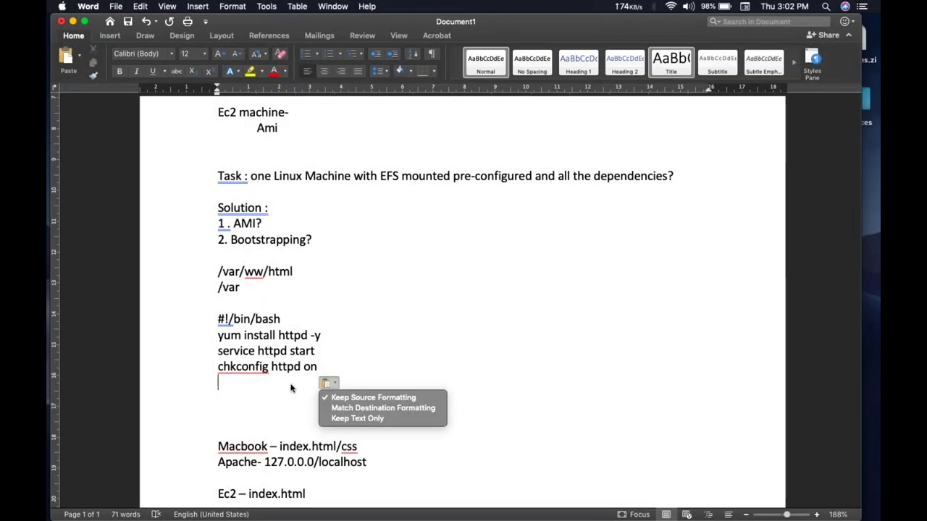
key("super+Tab")
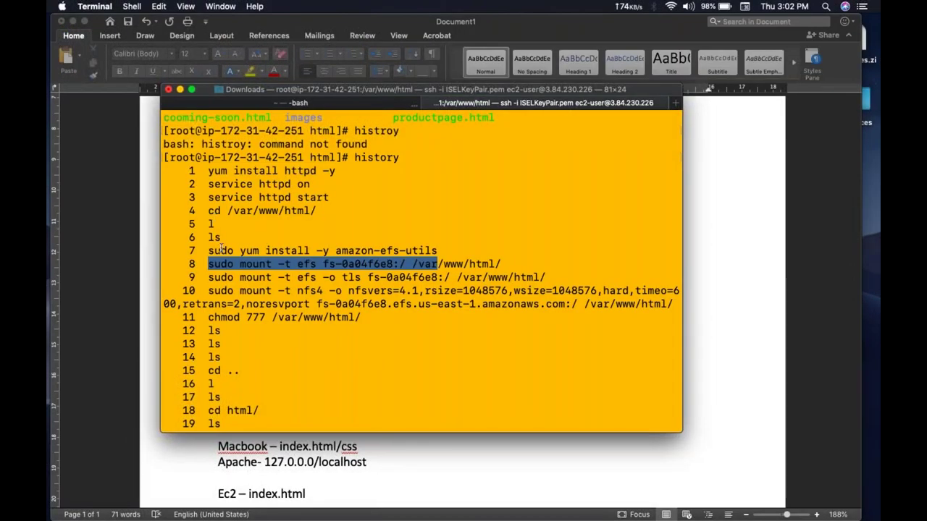
left_click_drag(208, 251, 674, 305)
left_click(488, 459)
left_click(327, 381)
key("super+v")
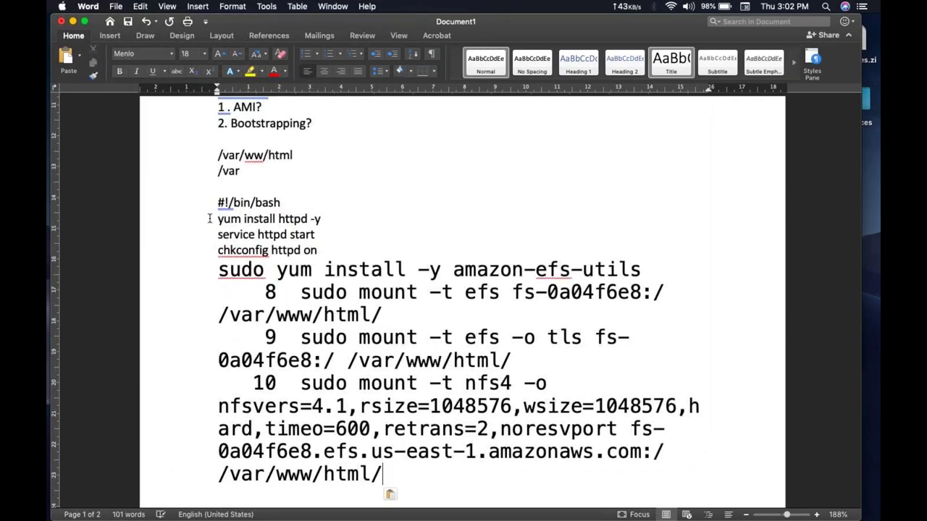
Step: Set the script from #!/bin/bash downward to Helvetica 12
left_click(212, 203, "shift")
left_click(153, 54)
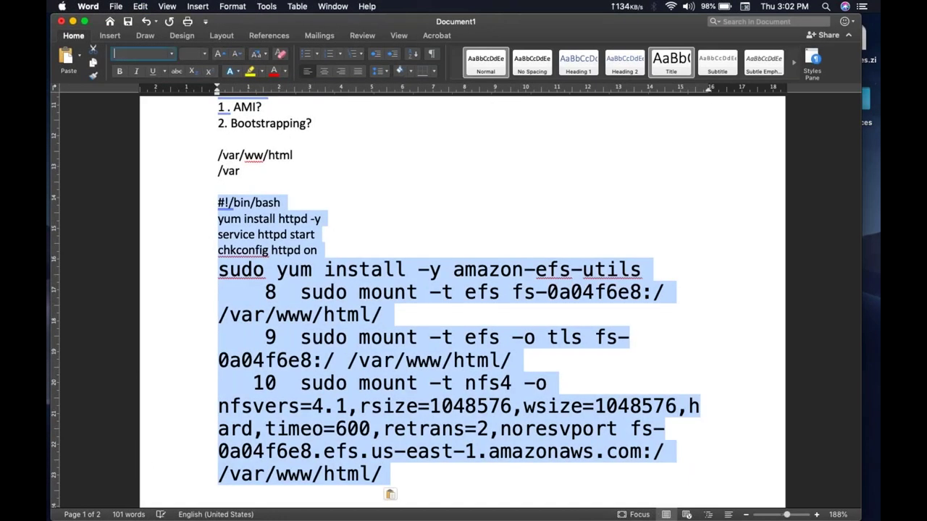
type("Helvetica")
key("Return")
type("12")
key("Return")
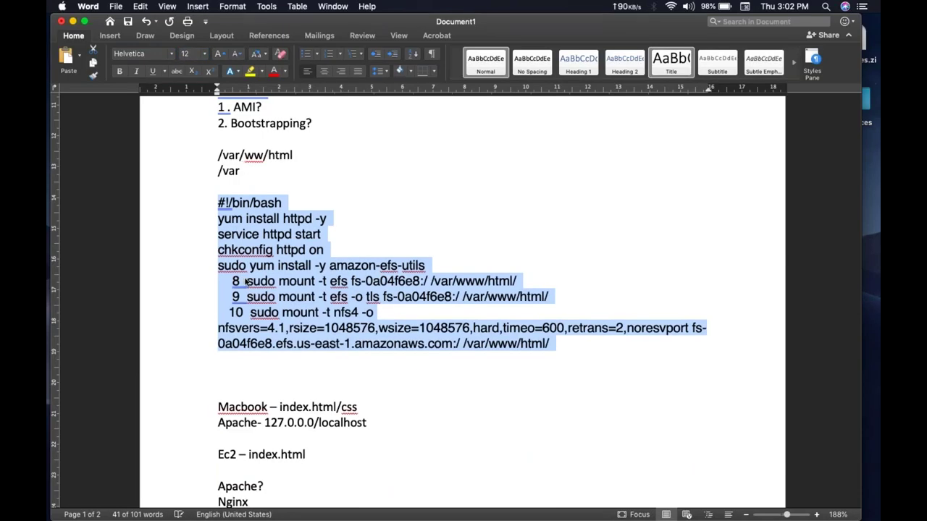
Step: Remove the 8, 9 and 10 history prefixes from the mount lines, then select the whole script
left_click(242, 281)
key("BackSpace")
key("BackSpace")
key("BackSpace")
key("BackSpace")
key("BackSpace")
key("BackSpace")
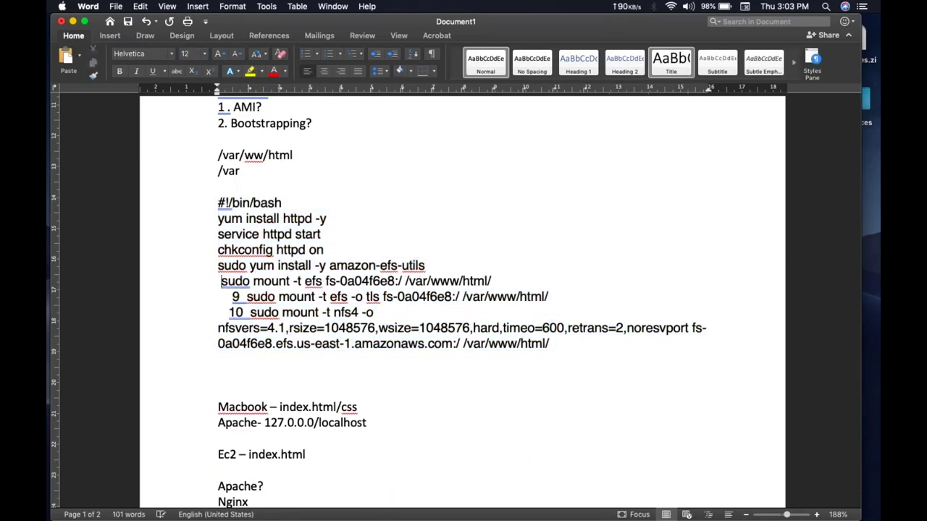
key("Down")
key("shift+Right")
key("shift+Right")
key("shift+Right")
key("shift+Right")
key("shift+Right")
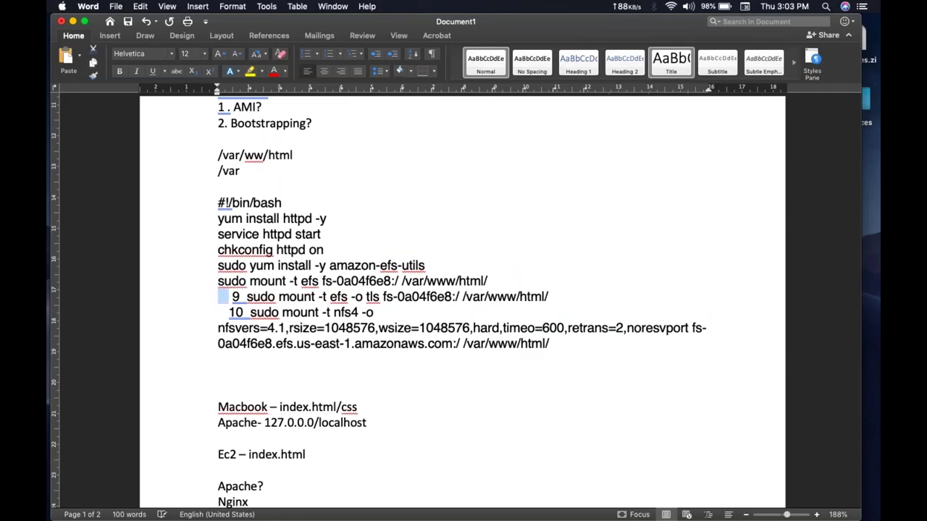
key("BackSpace")
key("Down")
key("shift+Right")
key("shift+Right")
key("shift+Right")
key("shift+Right")
key("shift+Right")
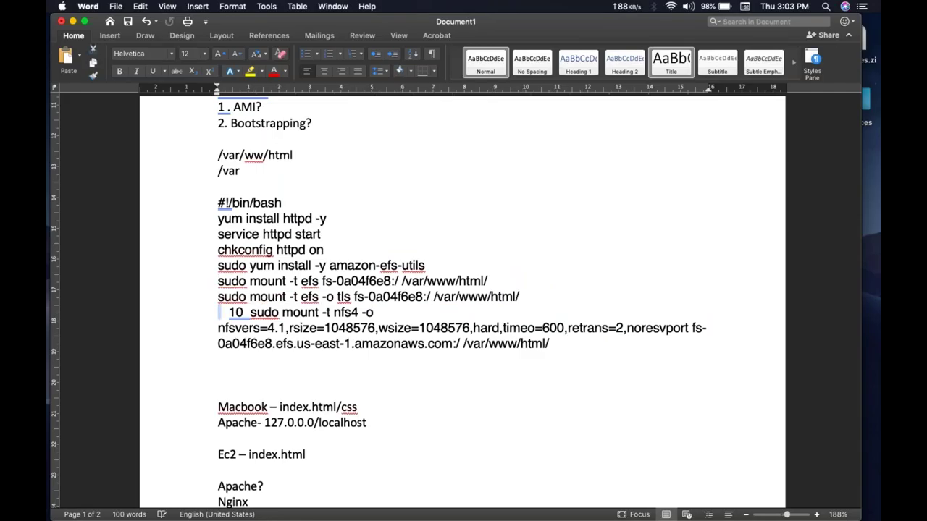
key("BackSpace")
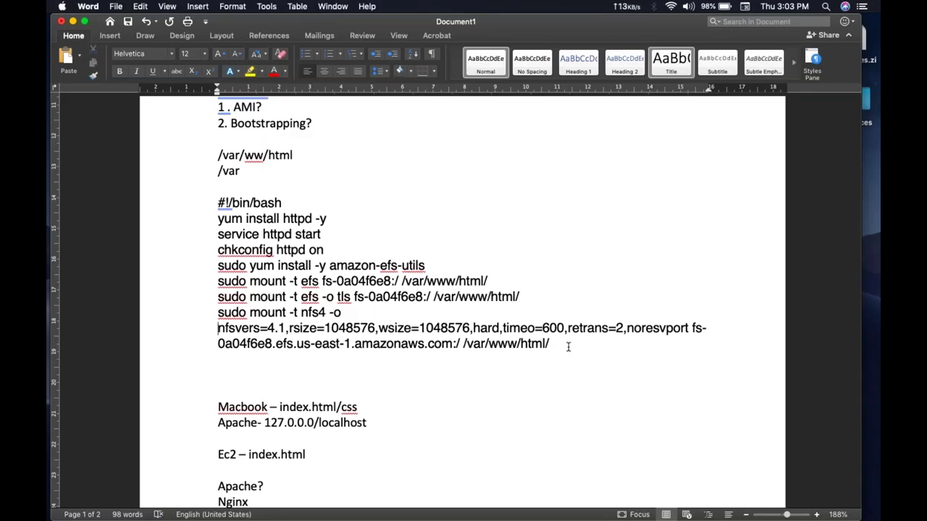
left_click_drag(568, 347, 218, 203)
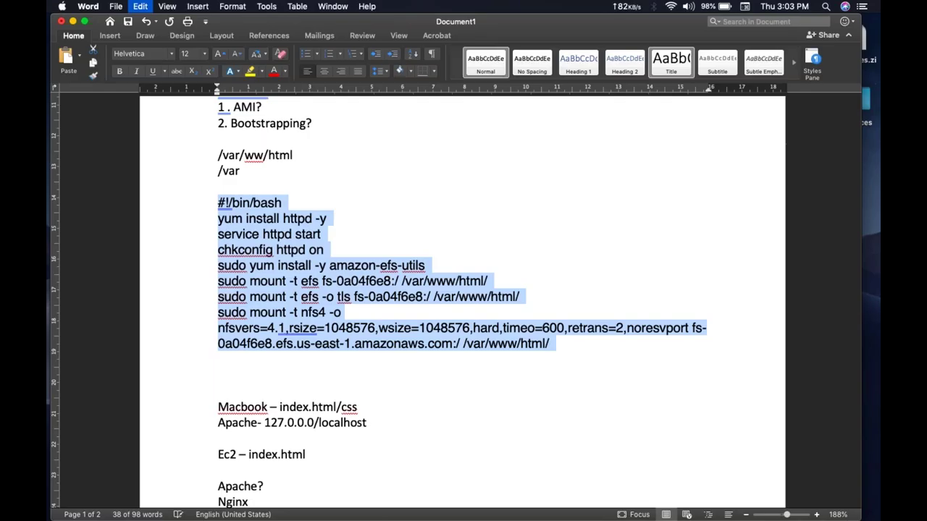
key("ctrl+Right")
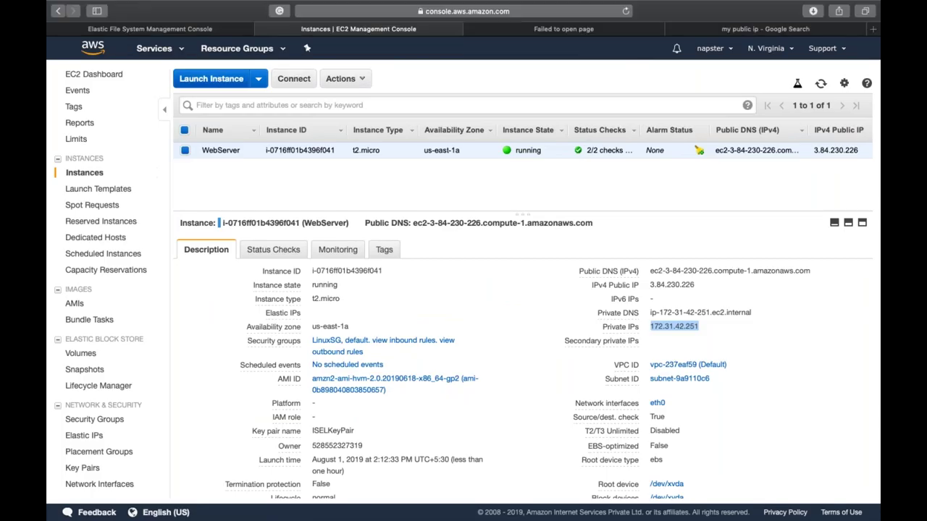
Step: Start a new Amazon Linux 2 instance launch in subnet subnet-72d35715 (us-east-1b)
left_click(212, 78)
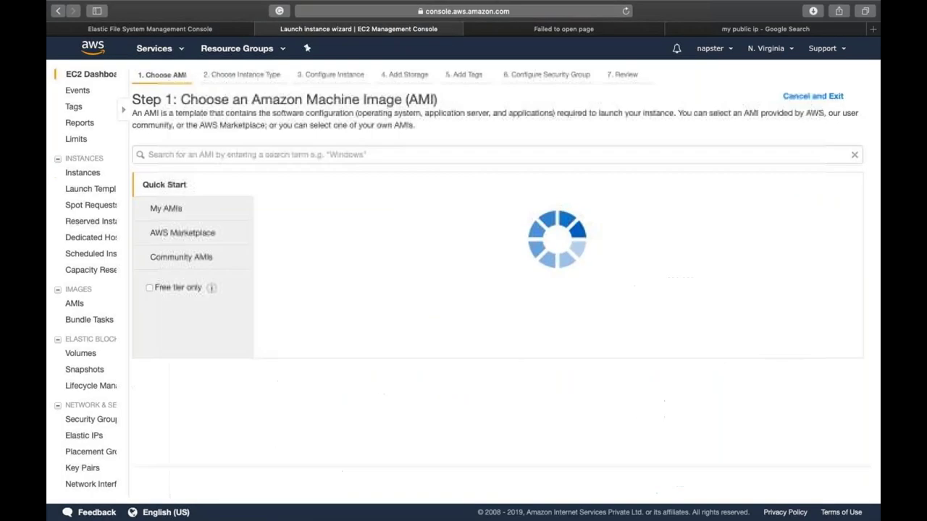
left_click(799, 212)
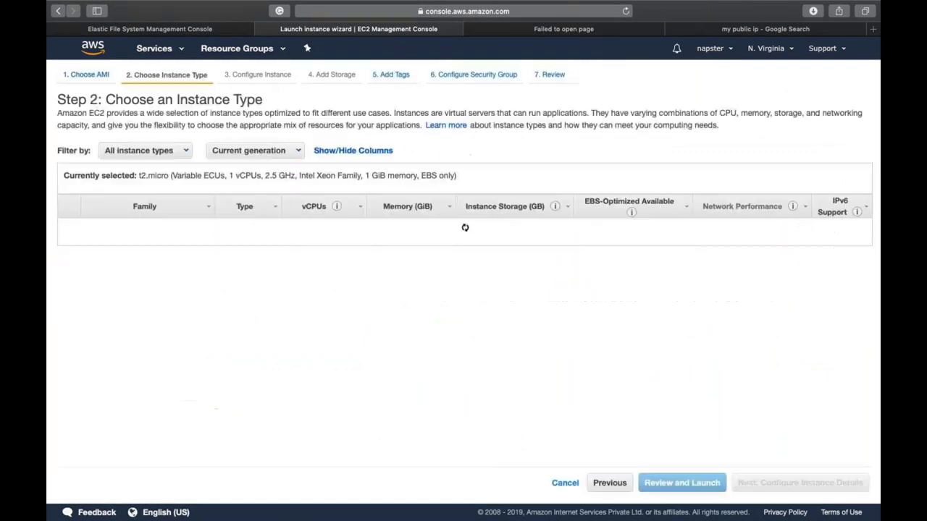
left_click(823, 483)
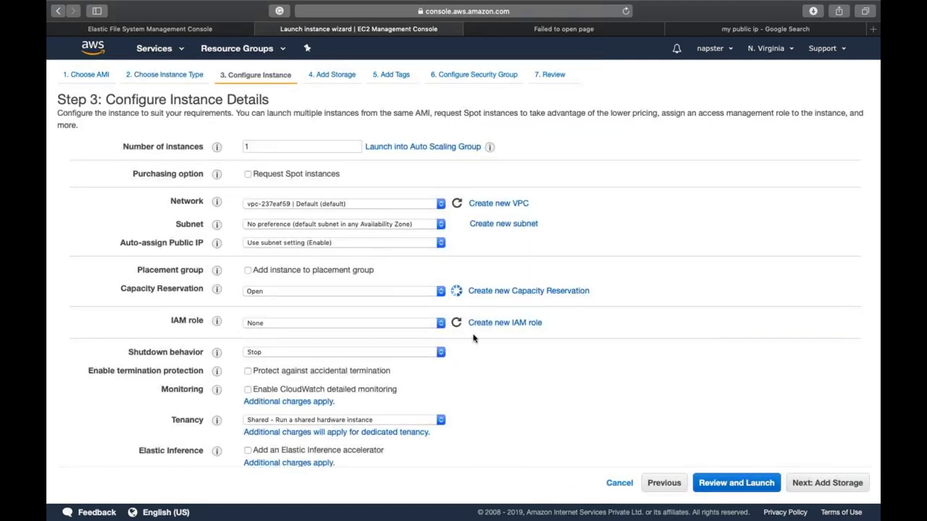
left_click(326, 231)
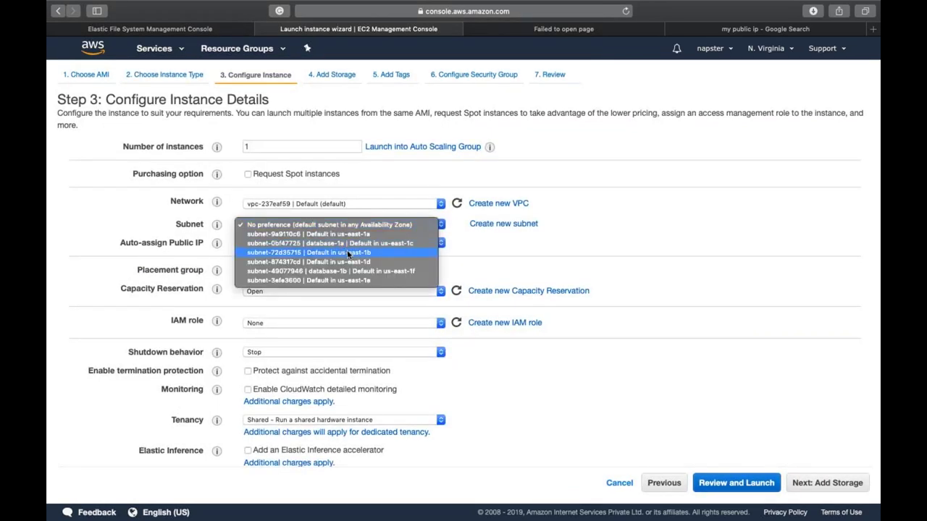
left_click(347, 252)
Step: Paste the bootstrap script into the Advanced Details user data field
scroll(347, 252, "down", 3)
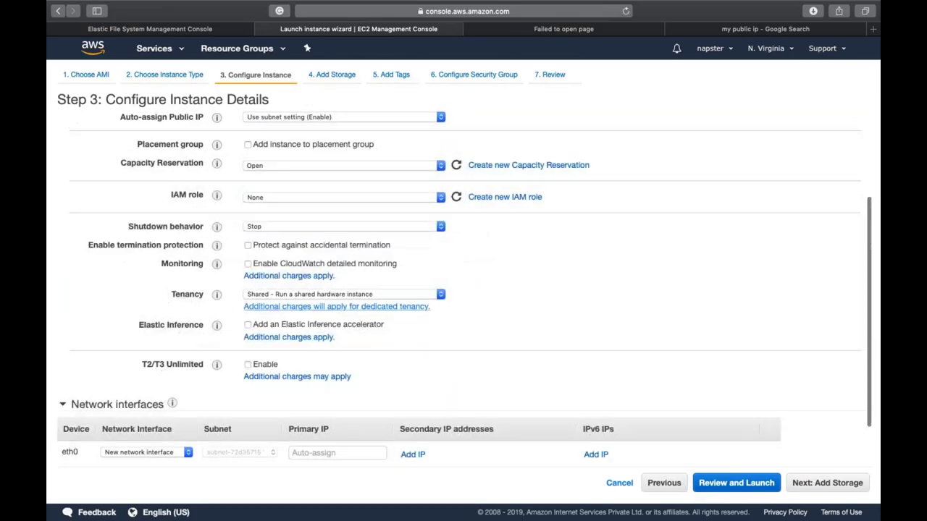
scroll(130, 417, "down", 2)
left_click(124, 454)
scroll(125, 461, "down", 1)
scroll(125, 460, "down", 1)
left_click(348, 414)
key("super+v")
scroll(446, 439, "up", 3)
left_click(670, 414)
Step: Skip storage and add the tag Name = Server2, reaching the security group step
left_click(844, 482)
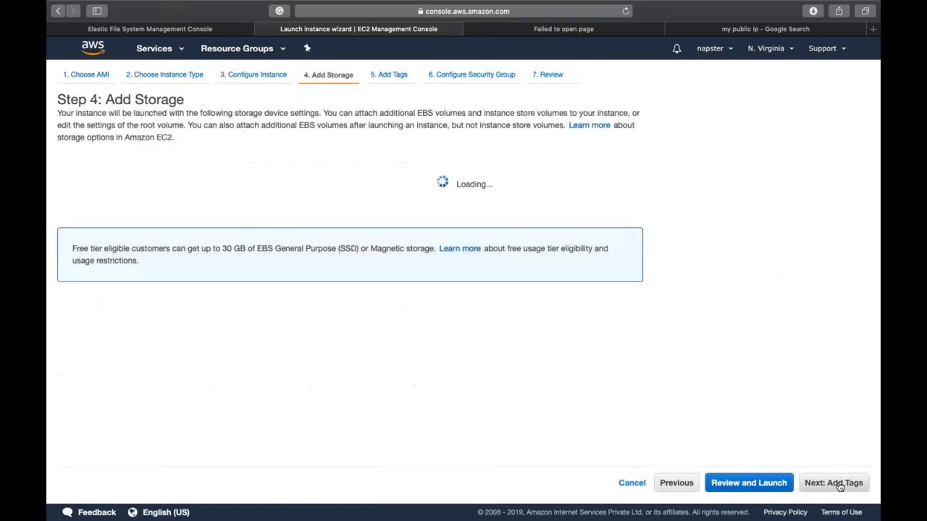
left_click(838, 484)
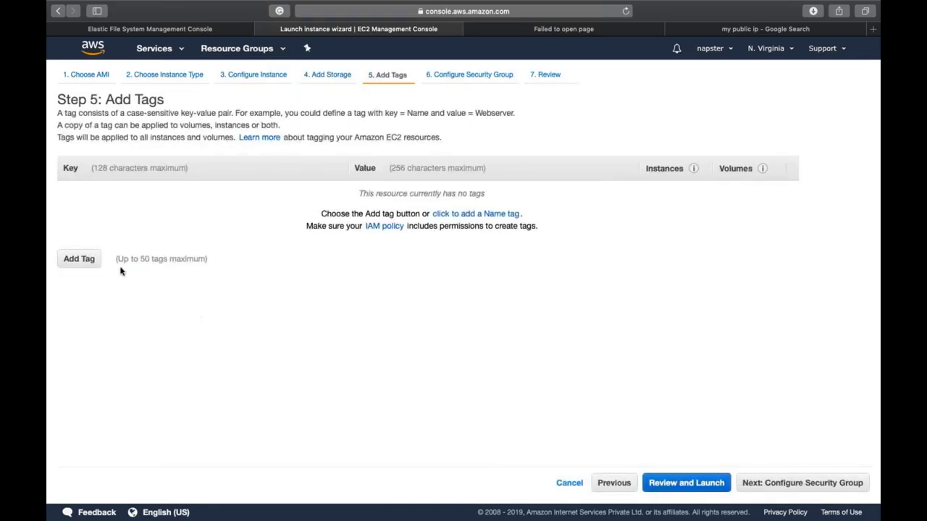
left_click(79, 259)
type("ANem")
key("BackSpace")
key("BackSpace")
key("BackSpace")
key("BackSpace")
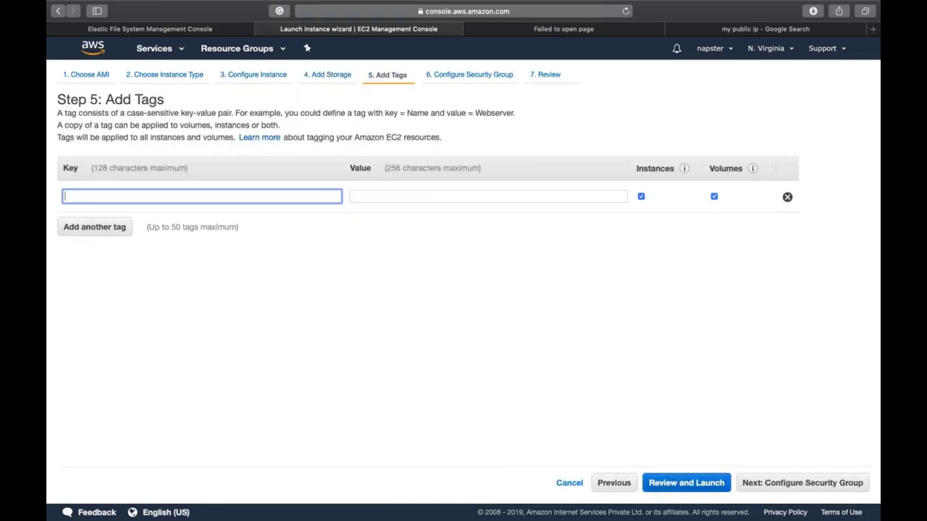
type("Name")
key("Tab")
type("Server2")
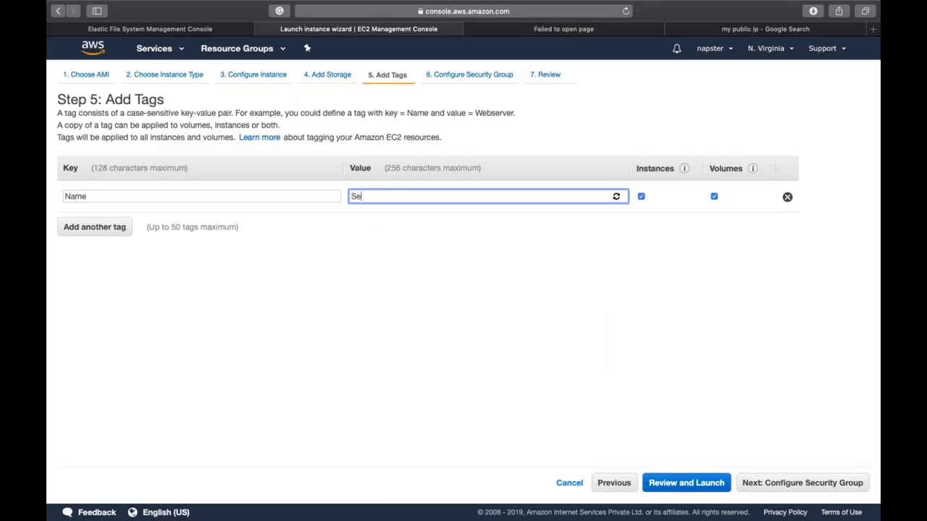
left_click(757, 488)
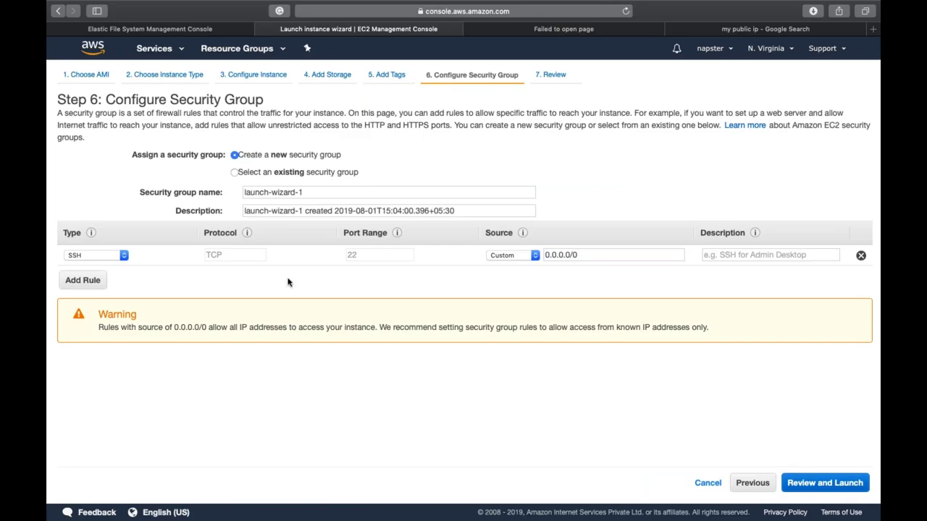
Step: Attach the existing LinuxSG and default security groups and go to the launch review
left_click(280, 175)
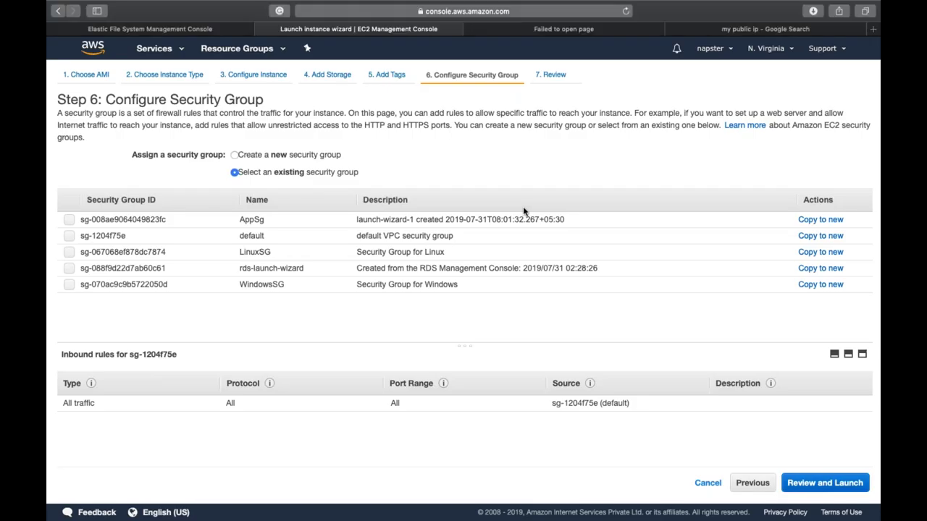
left_click(496, 260)
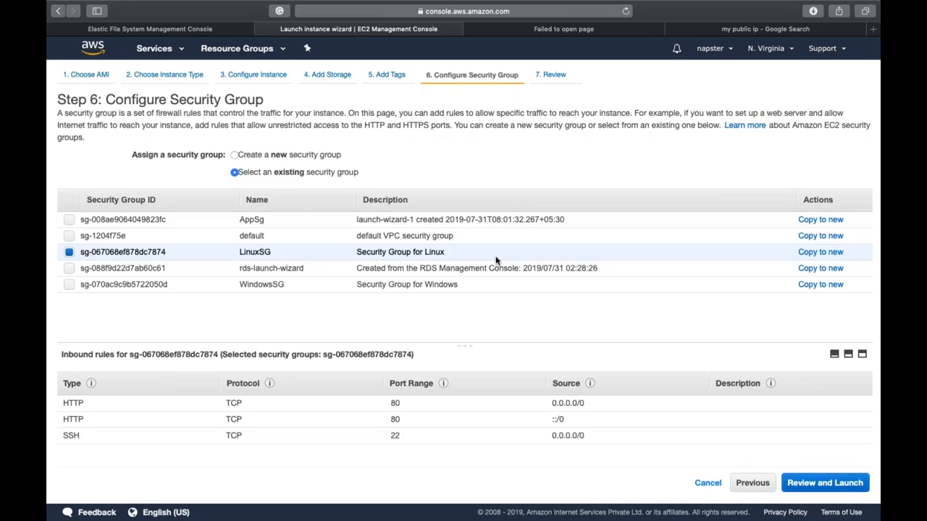
left_click(69, 238)
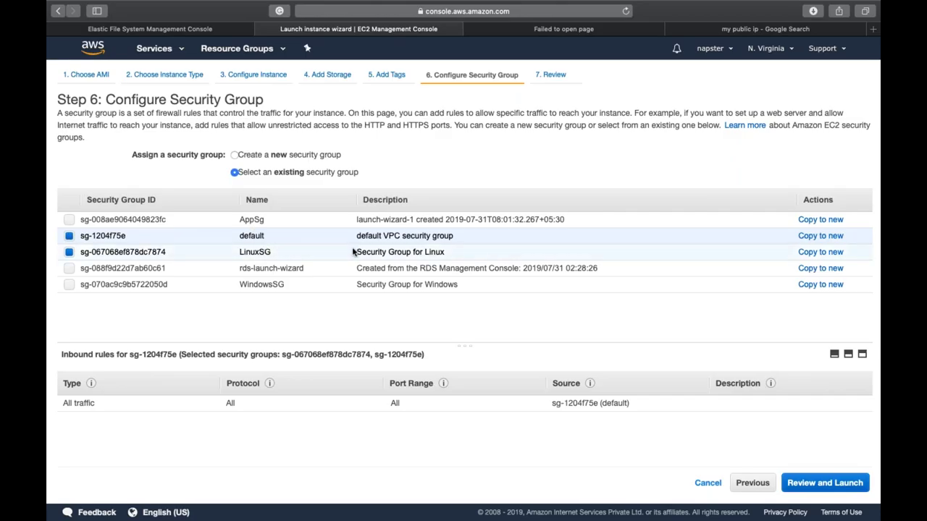
left_click(800, 483)
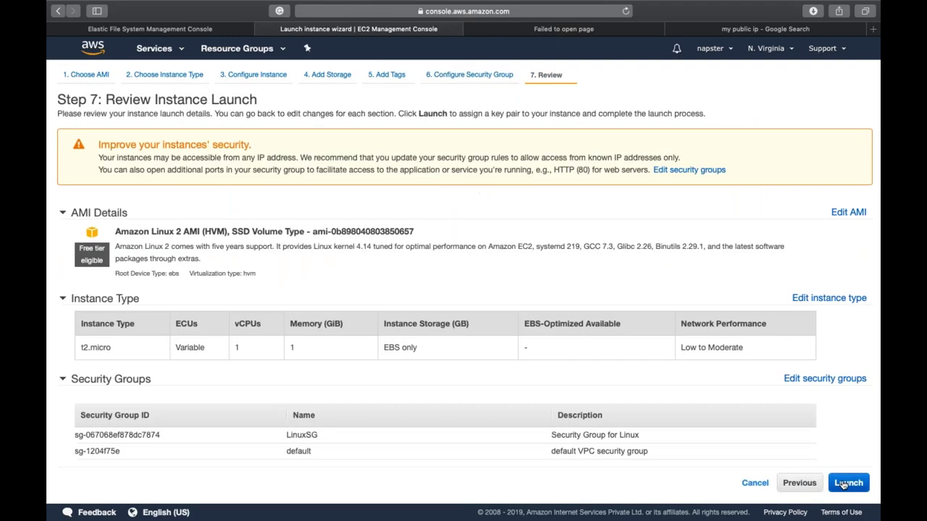
Step: Launch the instance with key pair ISELKeyPair and show Server2's details in the Instances list
left_click(843, 486)
left_click(592, 342)
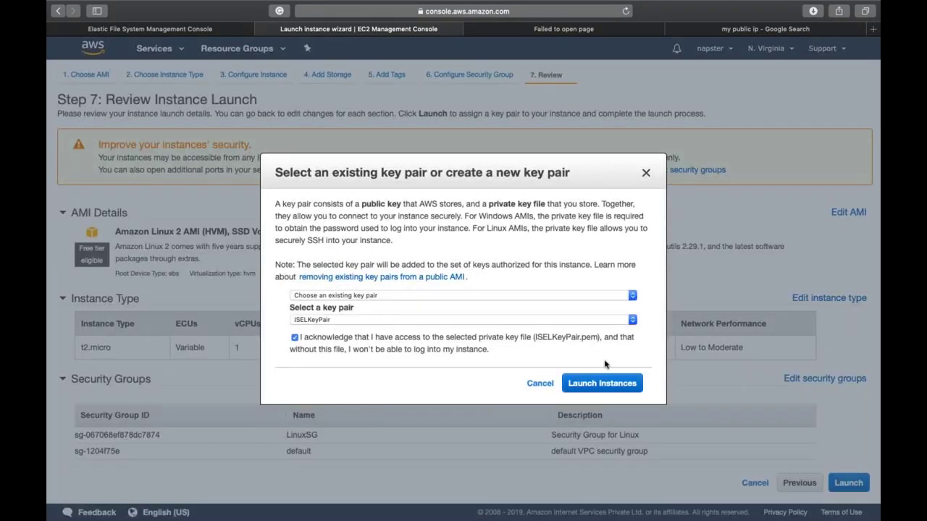
left_click(613, 384)
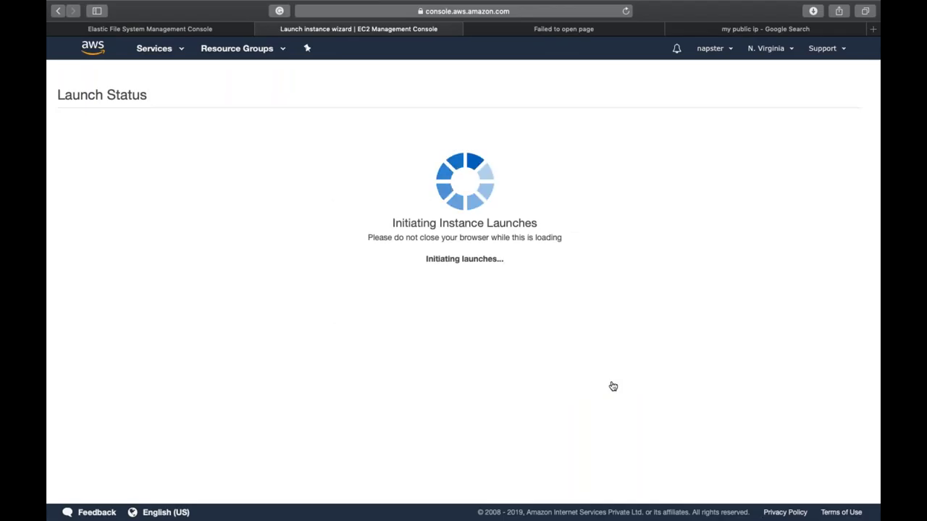
left_click(847, 459)
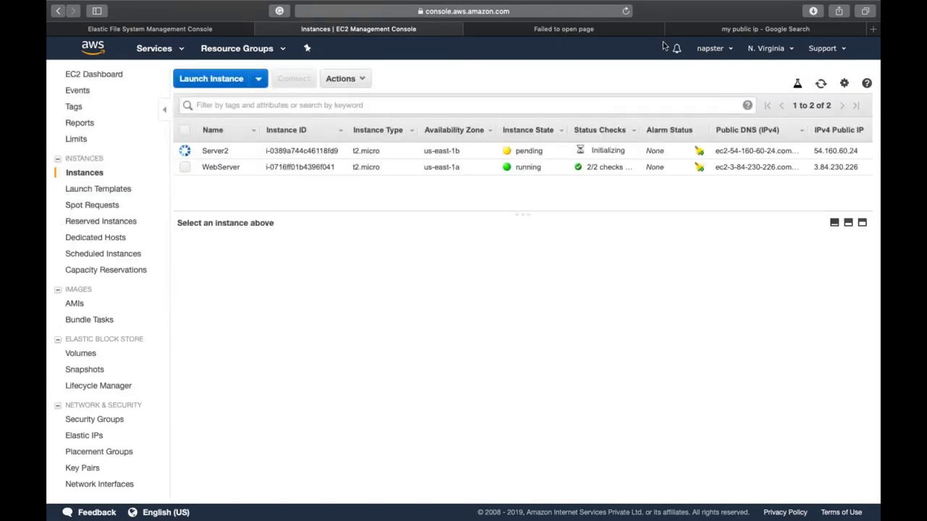
left_click(664, 152)
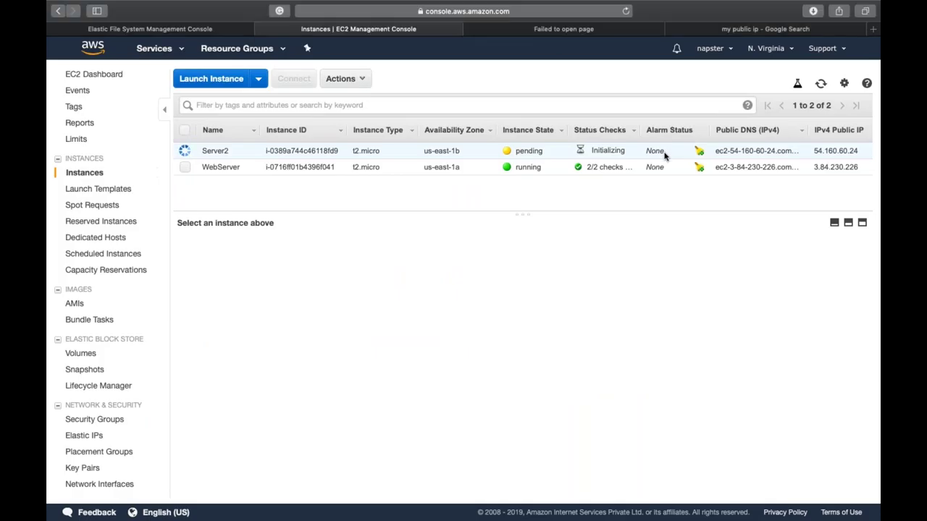
Step: Load Server2's public IP 54.160.60.24 in a new tab and close the stale tabs
left_click(704, 286)
key("super+t")
key("super+v")
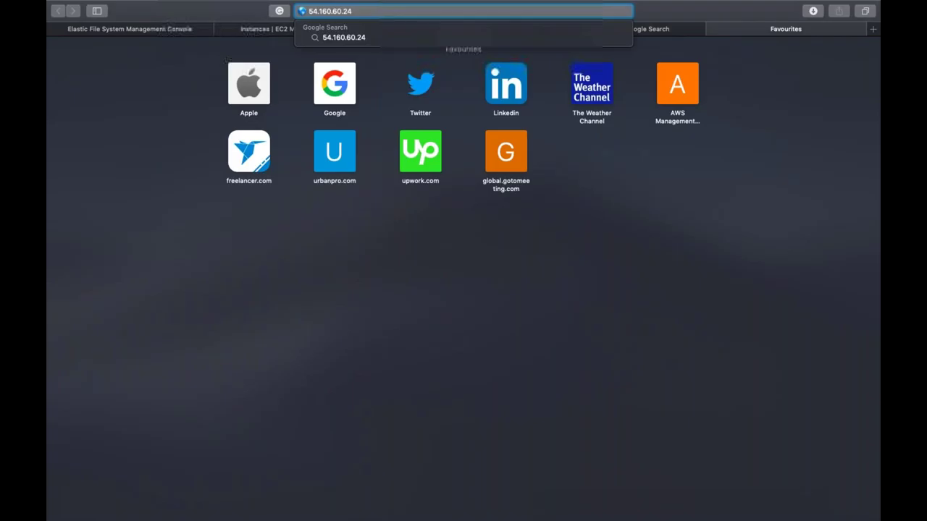
key("Return")
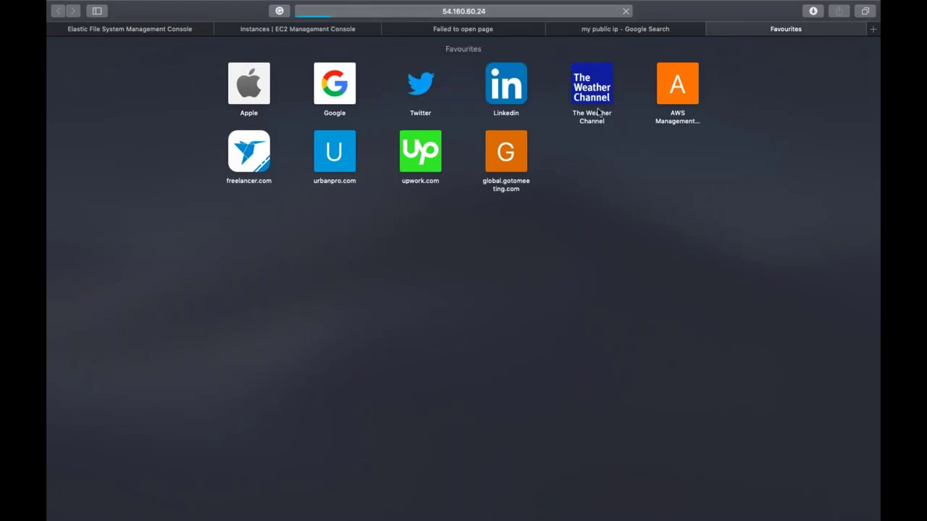
key("super+shift+bracketleft")
key("super+shift+bracketleft")
key("super+w")
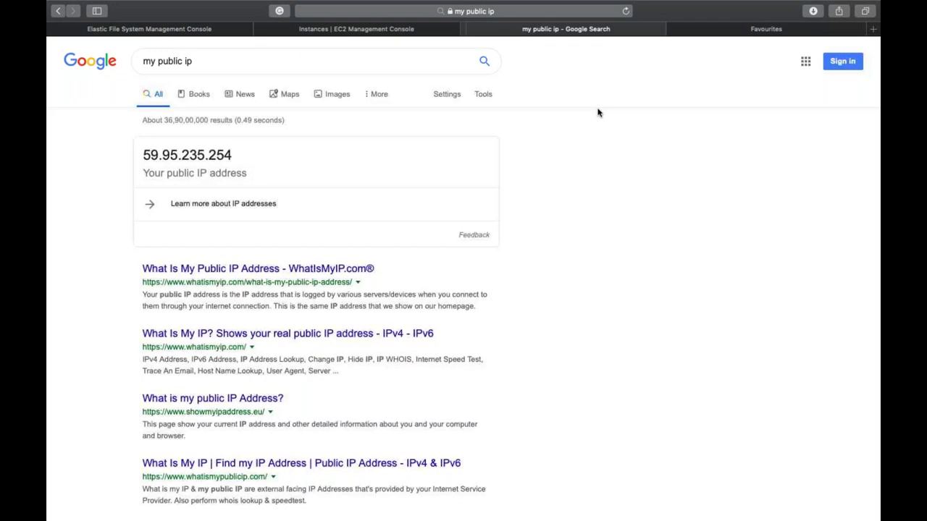
key("super+w")
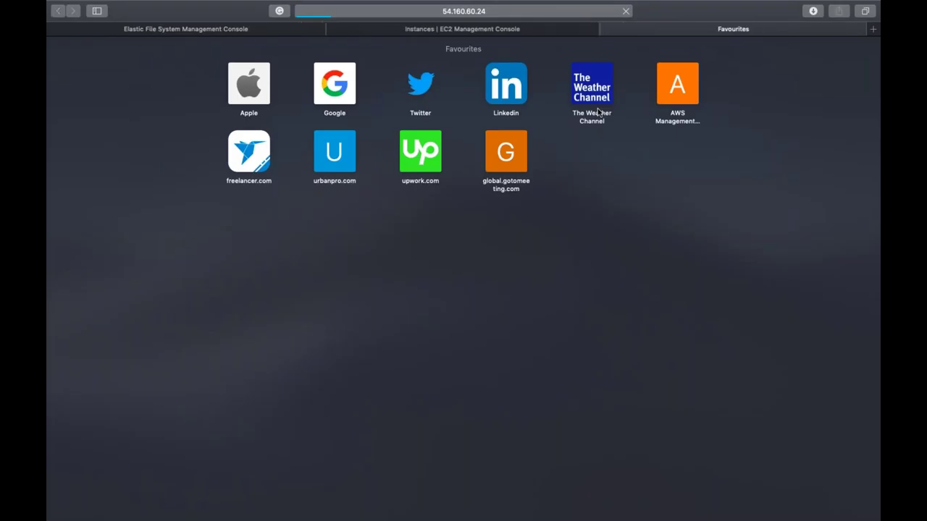
key("super+shift+bracketleft")
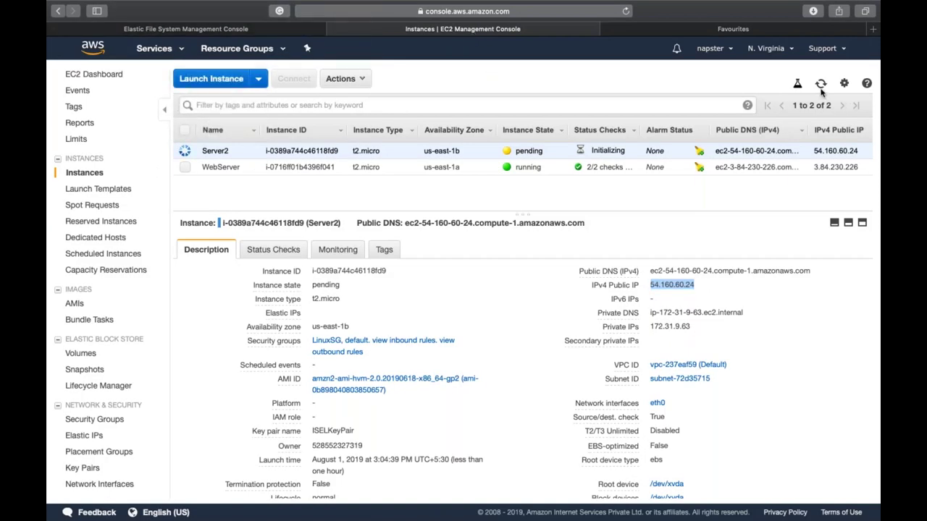
Step: Refresh the EC2 instance list until Server2 is running, then return to the loading tab
left_click(820, 84)
left_click(820, 85)
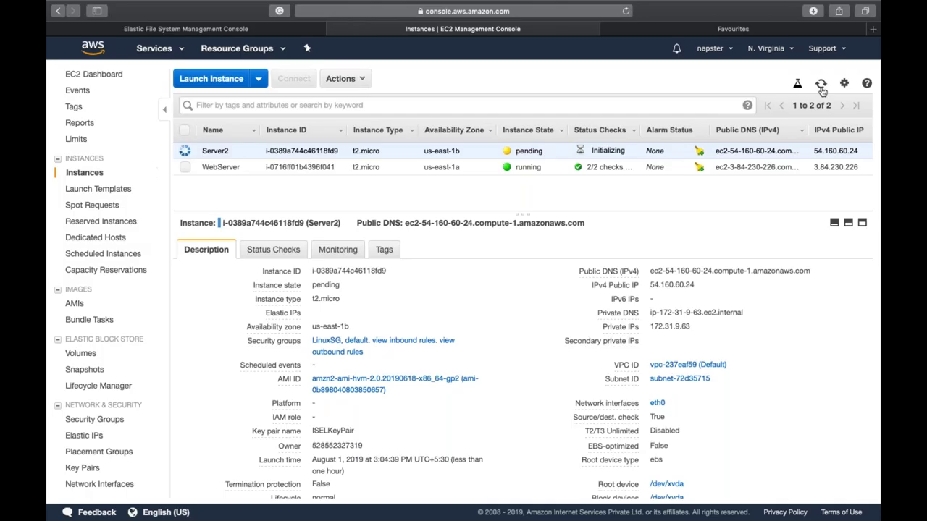
left_click(820, 85)
left_click(820, 84)
left_click(821, 85)
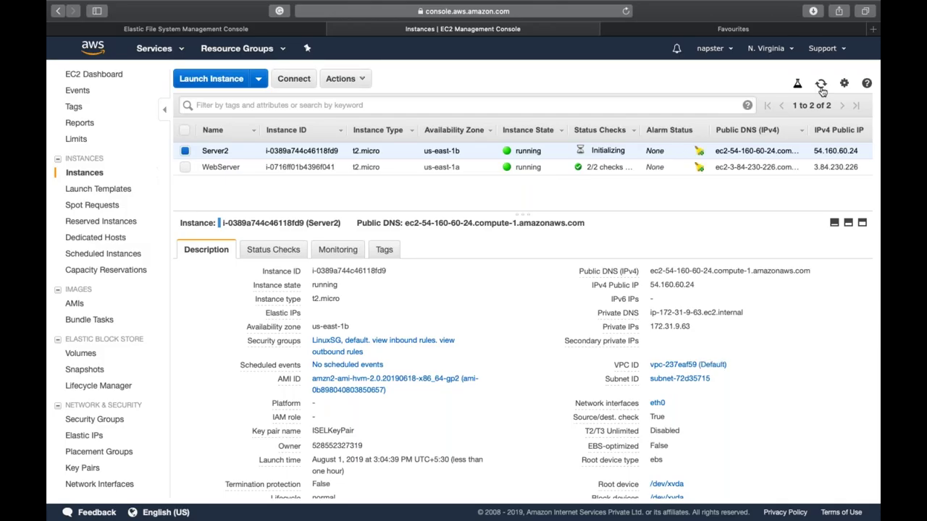
left_click(820, 85)
left_click(820, 85)
left_click(821, 84)
left_click(820, 85)
left_click(725, 31)
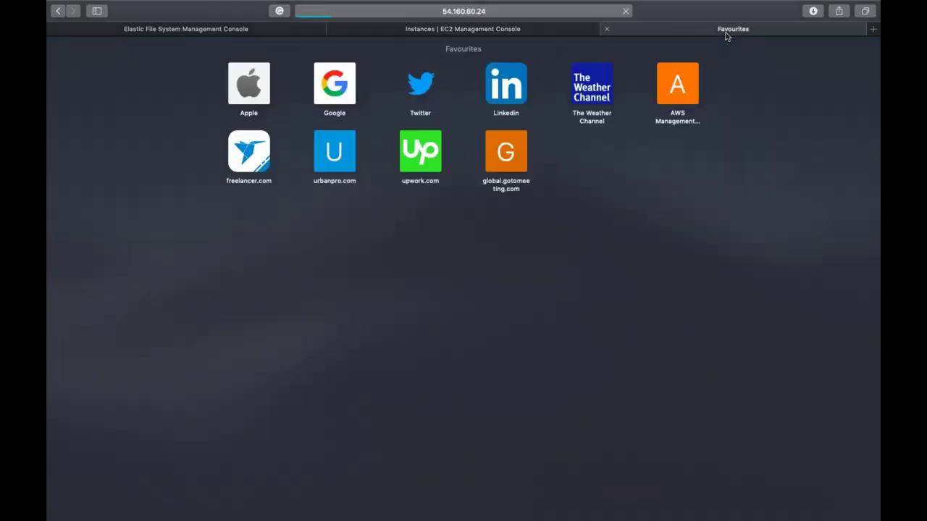
Step: Re-enter 54.160.60.24 and reload repeatedly until the Chamb e-commerce site appears
left_click(625, 15)
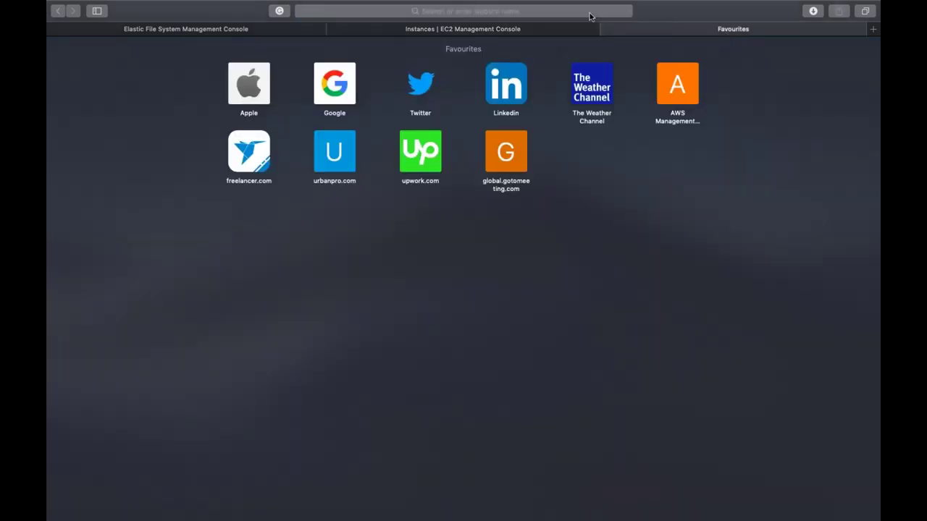
key("super+v")
key("Return")
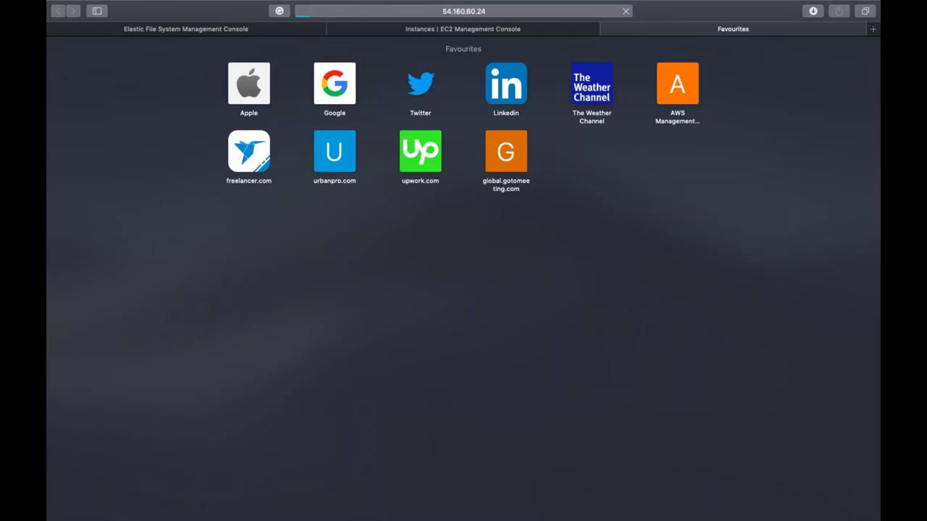
left_click(626, 12)
left_click(626, 12)
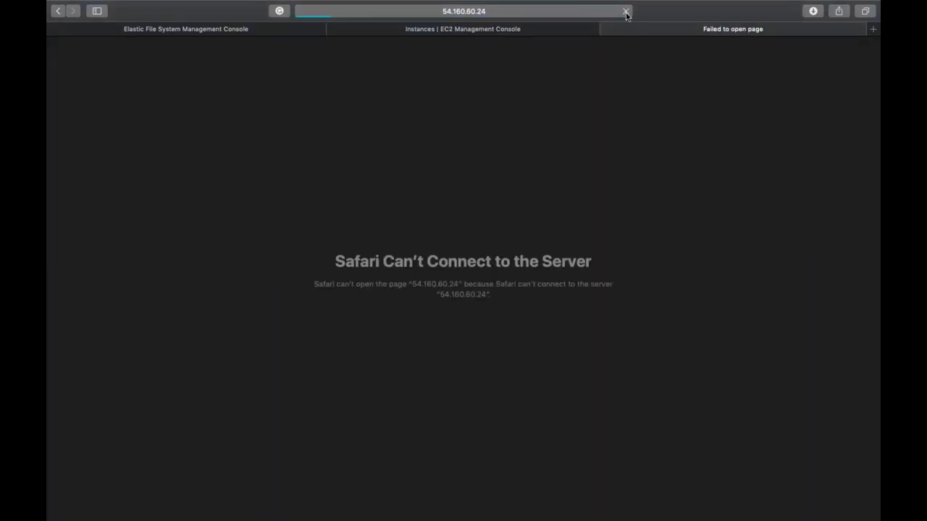
left_click(626, 12)
left_click(626, 13)
left_click(627, 12)
left_click(627, 13)
left_click(627, 12)
left_click(627, 12)
left_click(626, 13)
left_click(627, 12)
left_click(626, 13)
left_click(626, 13)
left_click(626, 13)
left_click(626, 12)
left_click(627, 12)
left_click(626, 13)
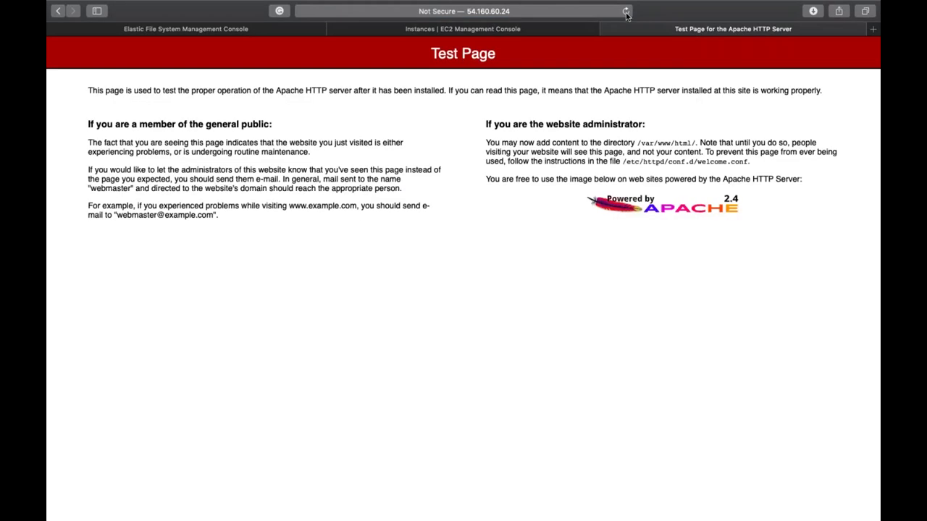
left_click(626, 13)
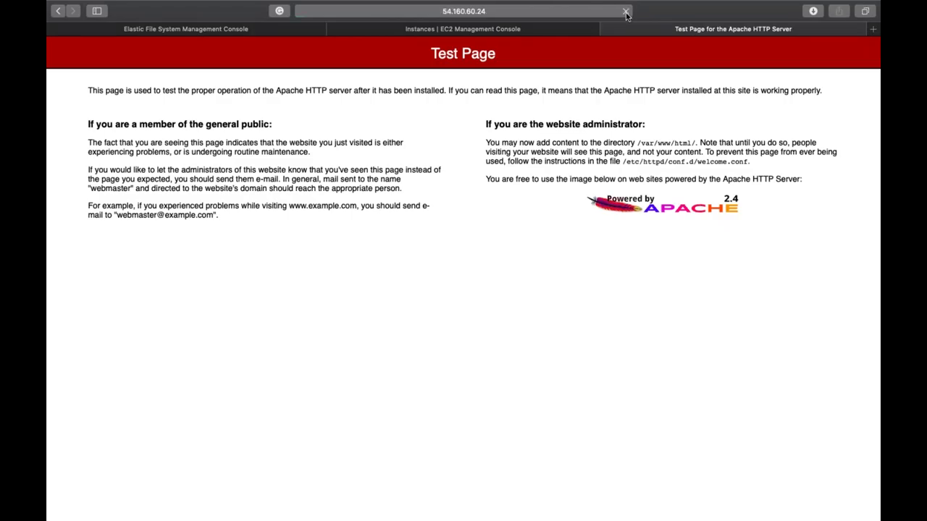
left_click(626, 13)
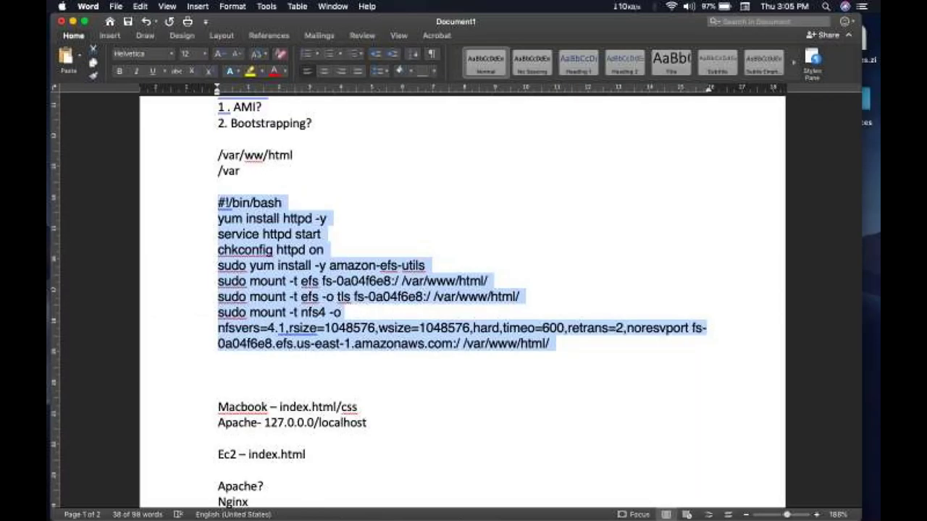
Step: Bring up Terminal in a new tab and rerun the earlier ssh command
key("ctrl+Up")
left_click(361, 142)
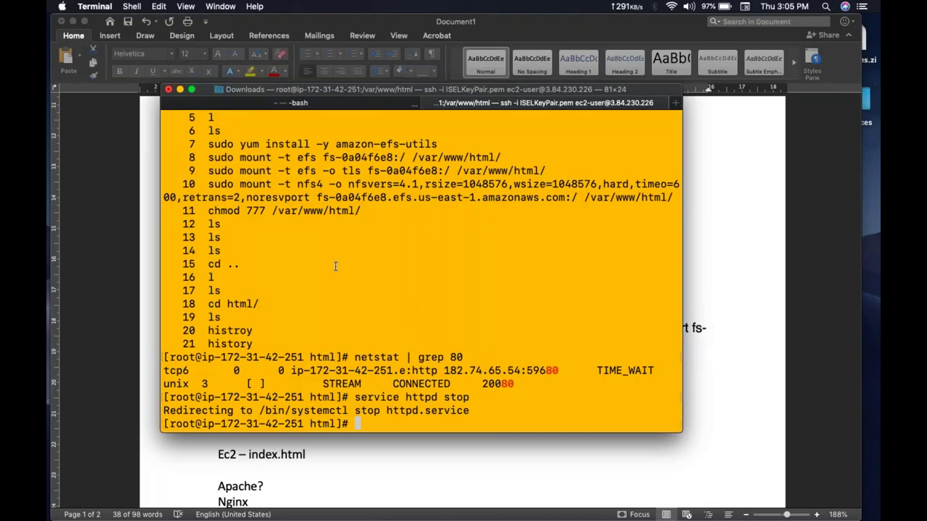
key("super+t")
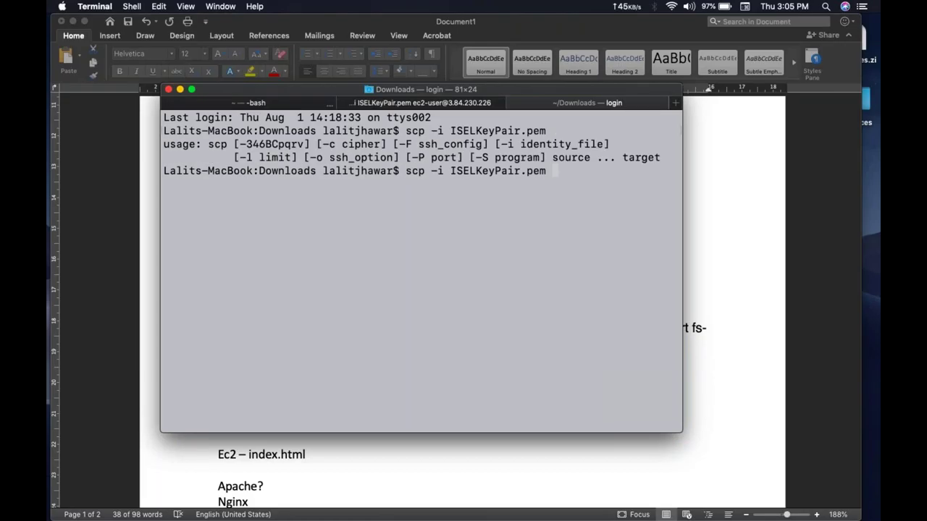
key("Up")
key("Up")
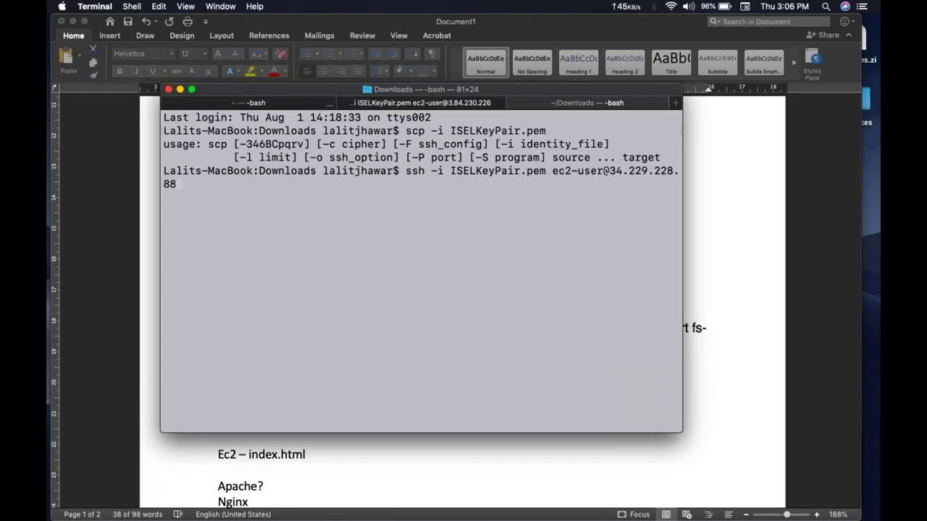
key("super+shift+bracketleft")
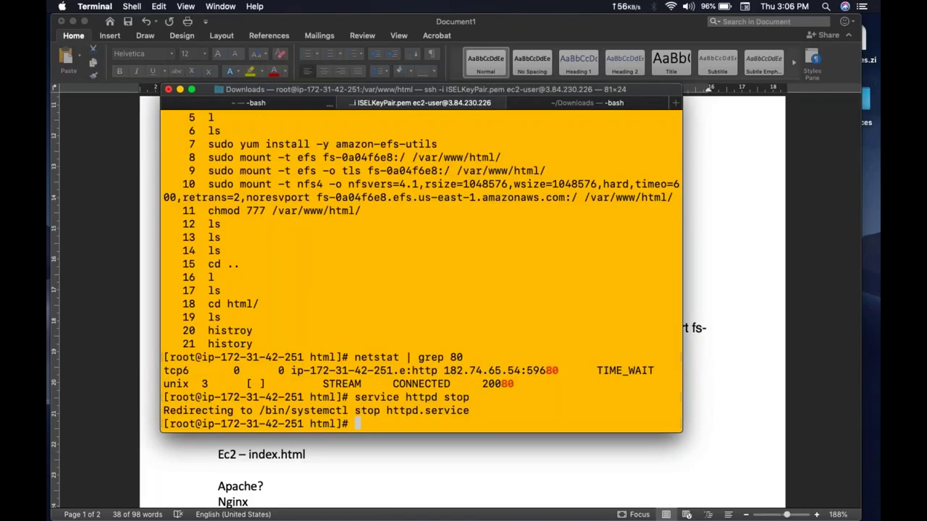
key("super+shift+bracketright")
key("Return")
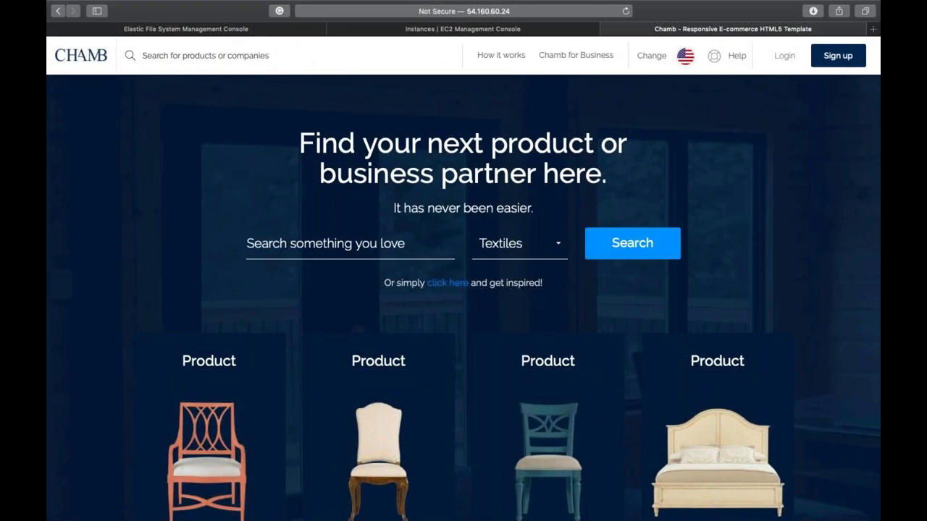
key("super+shift+bracketleft")
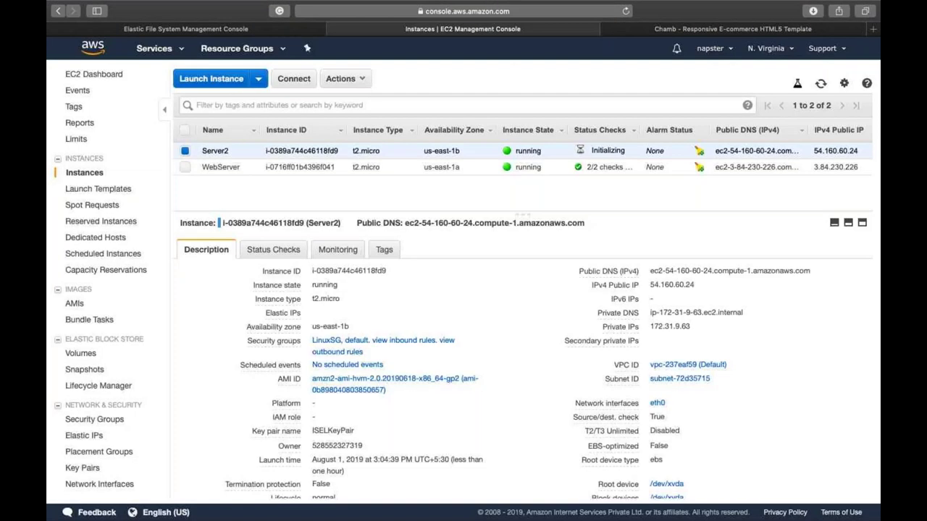
left_click(680, 166)
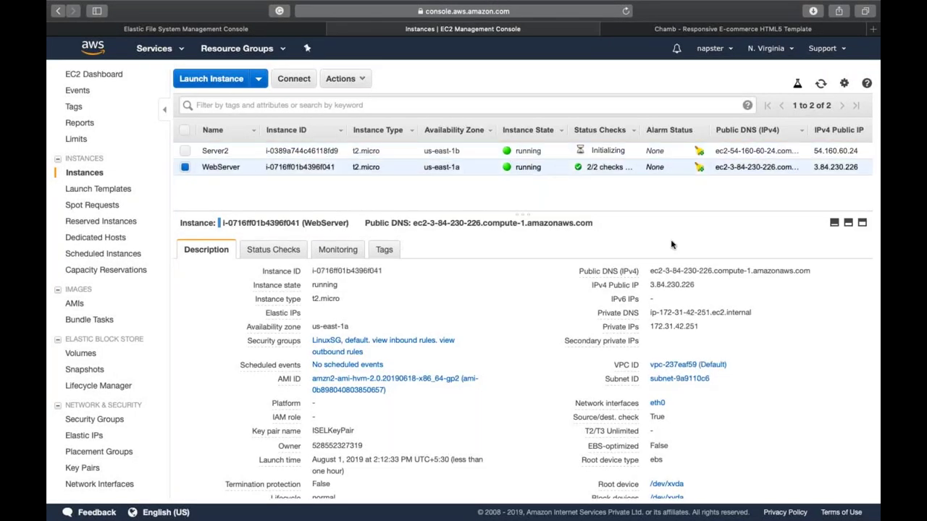
left_click(704, 286)
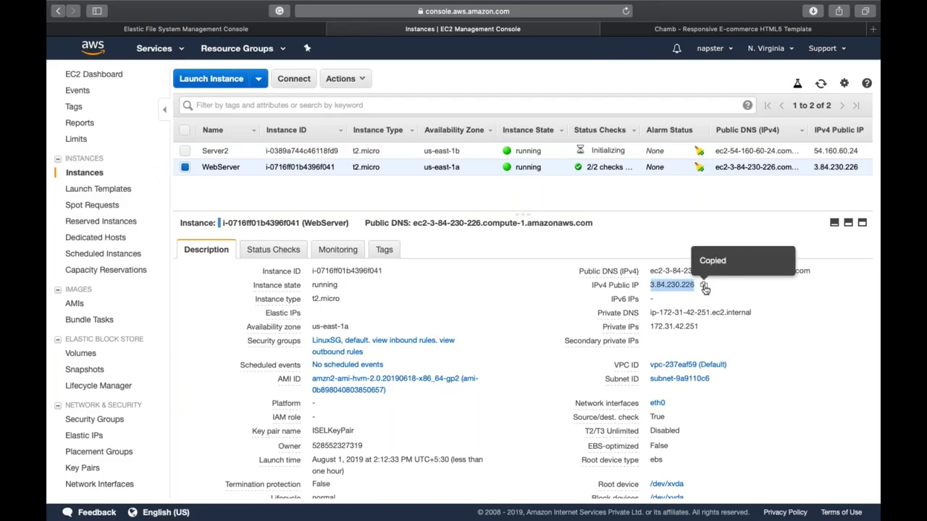
key("ctrl+Left")
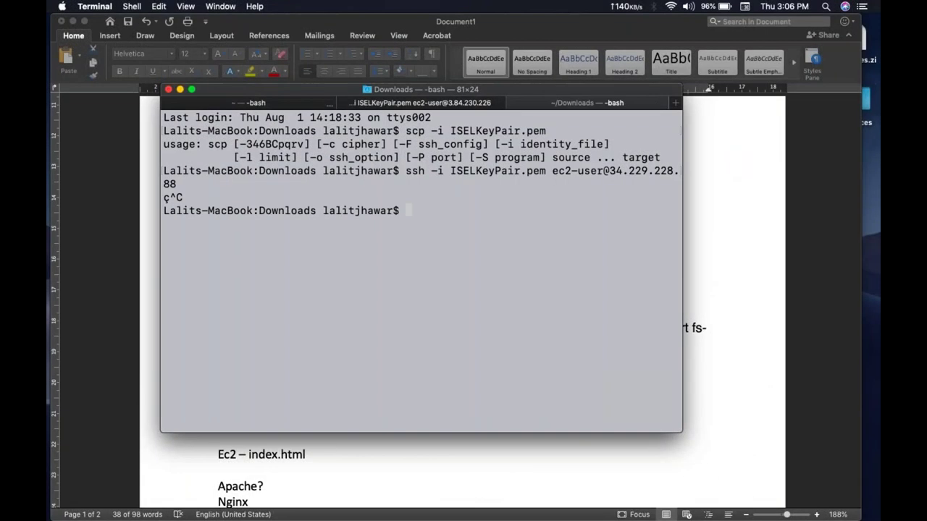
key("Up")
key("BackSpace")
key("BackSpace")
key("BackSpace")
key("BackSpace")
key("BackSpace")
key("BackSpace")
key("BackSpace")
key("BackSpace")
key("BackSpace")
key("BackSpace")
key("BackSpace")
key("BackSpace")
type(".84.230.226")
key("Return")
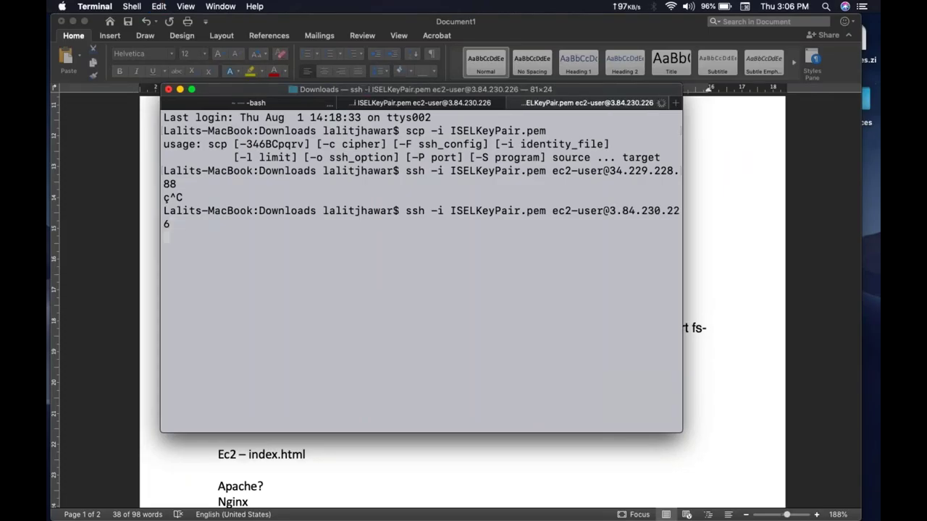
Step: Become root with sudo su and start the web server with service httpd start
type("sud o")
key("BackSpace")
key("BackSpace")
type("o su")
key("Return")
type("service ")
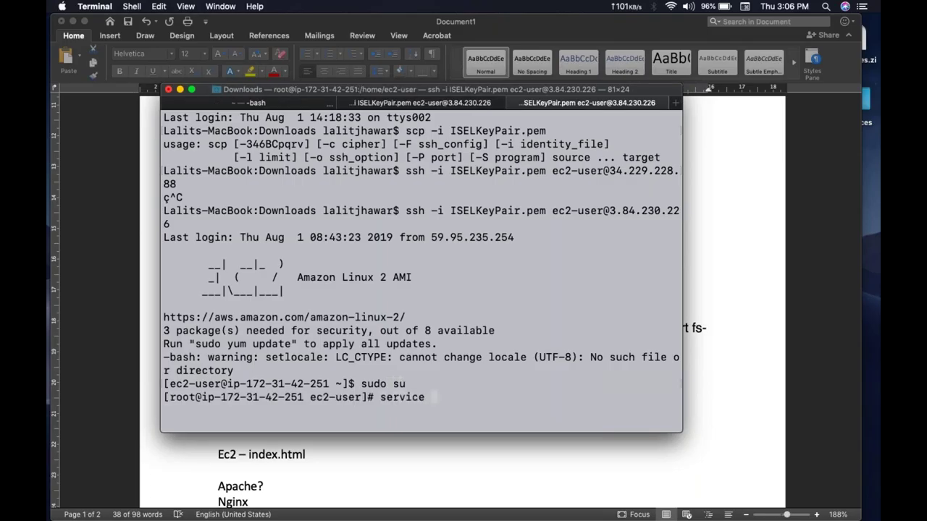
type("httpd start")
key("Return")
key("super+Tab")
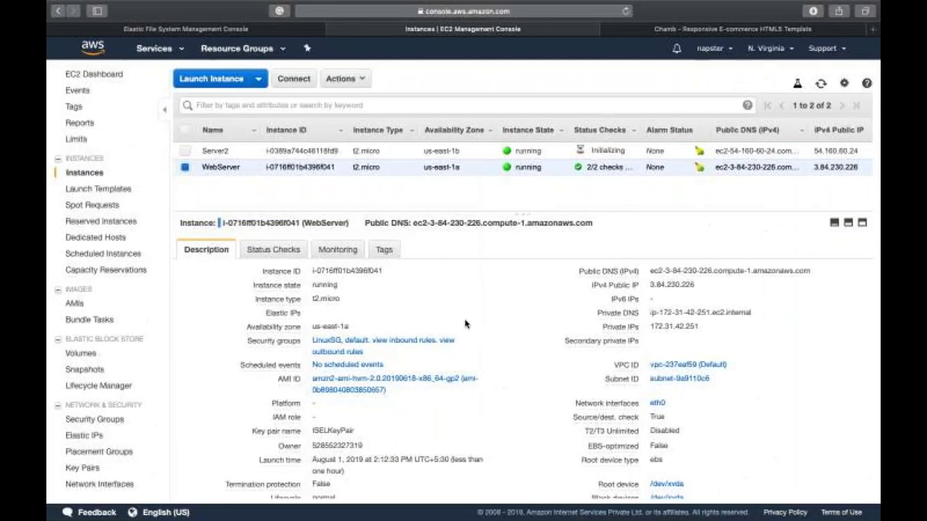
Step: Load 3.84.230.226 in a new Safari tab and compare it with the 54.160.60.24 Chamb site
left_click(703, 286)
key("super+t")
key("super+v")
key("Return")
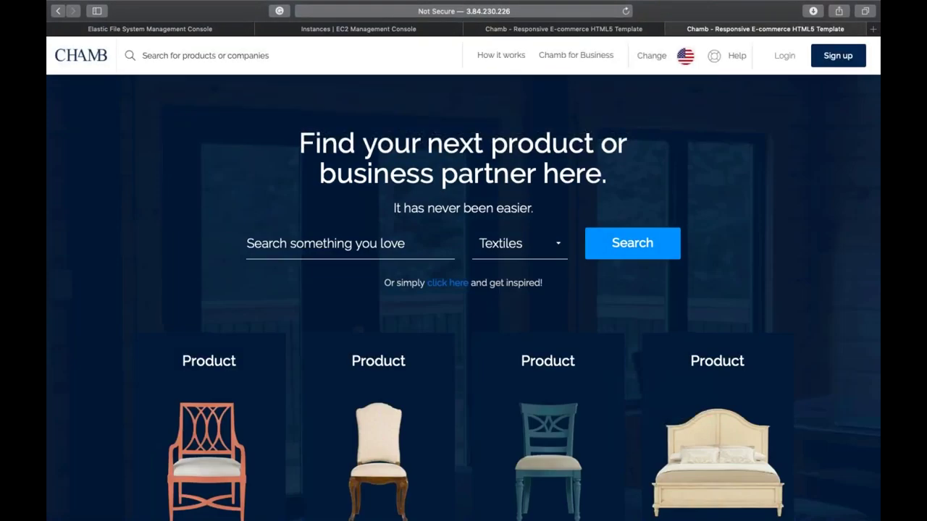
left_click(586, 29)
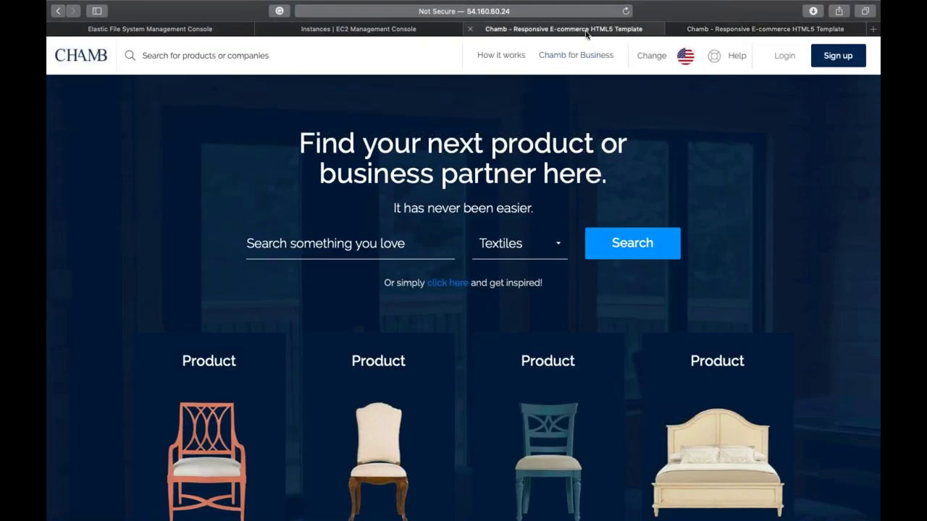
left_click(712, 29)
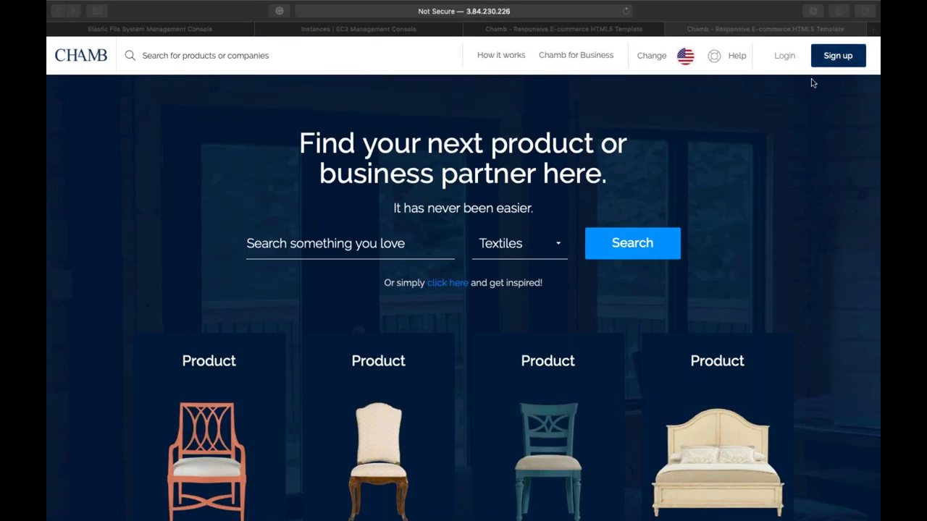
left_click(569, 29)
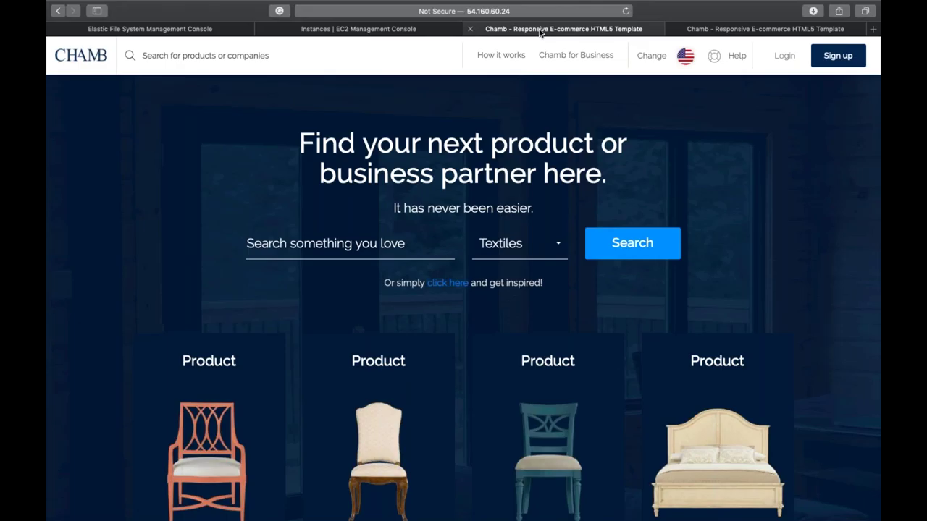
Step: Refresh the EFS file systems list to confirm fs-0a04f6e8 is Available with 2 mount targets
key("super+1")
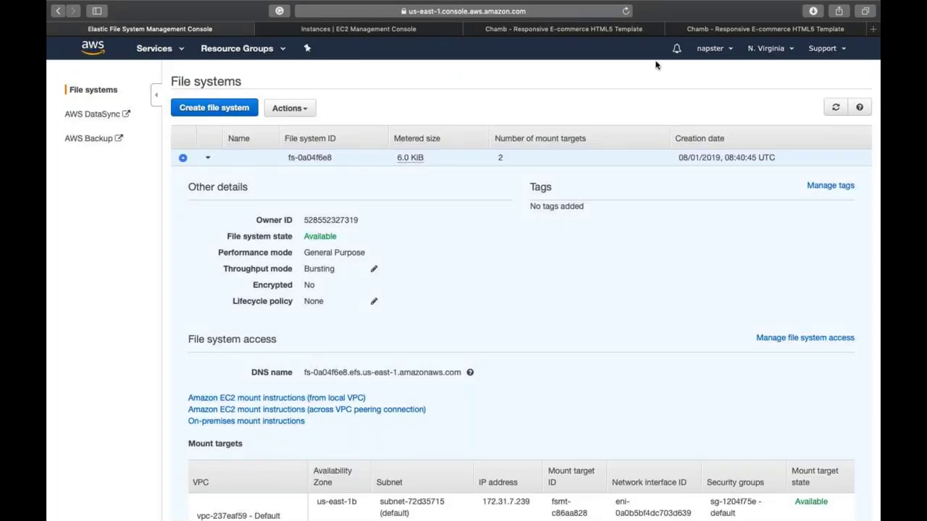
left_click(834, 109)
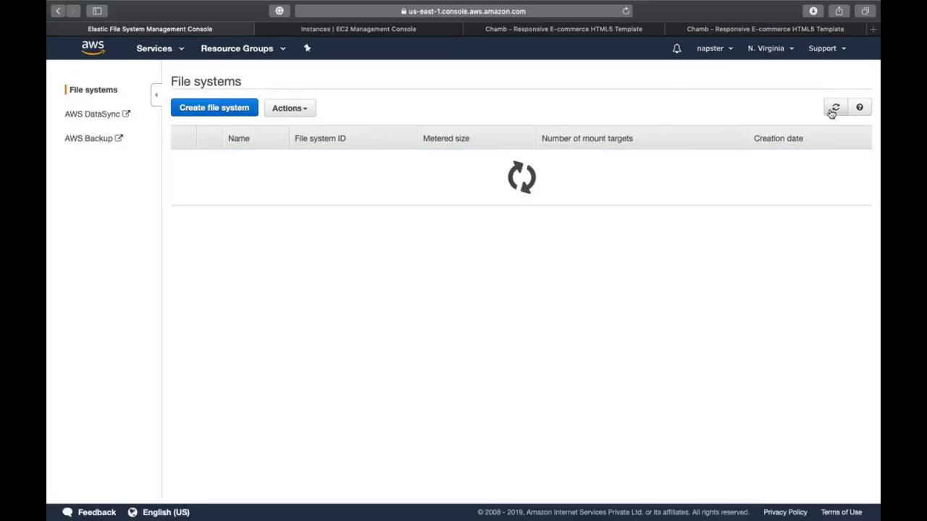
left_click(833, 107)
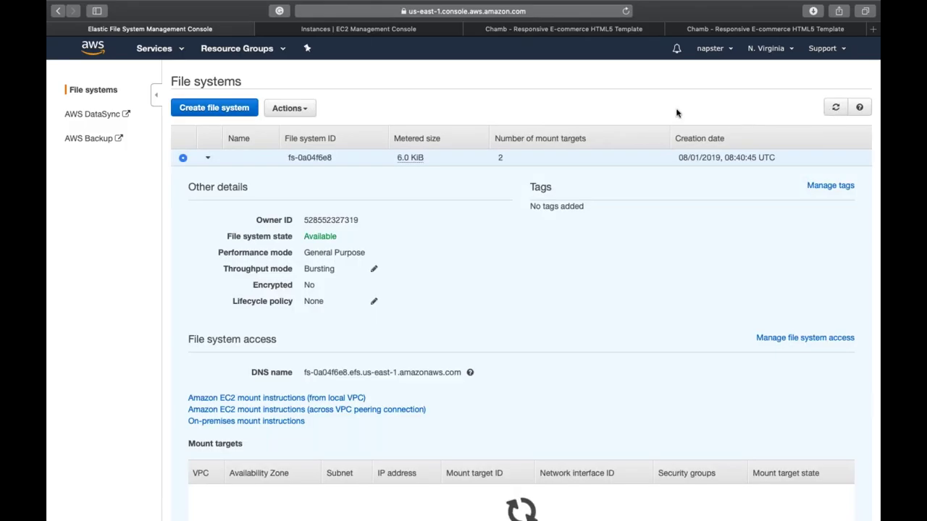
Step: Return to the WebServer Terminal session and enter cd /var/www/html/ at the prompt
key("ctrl+Up")
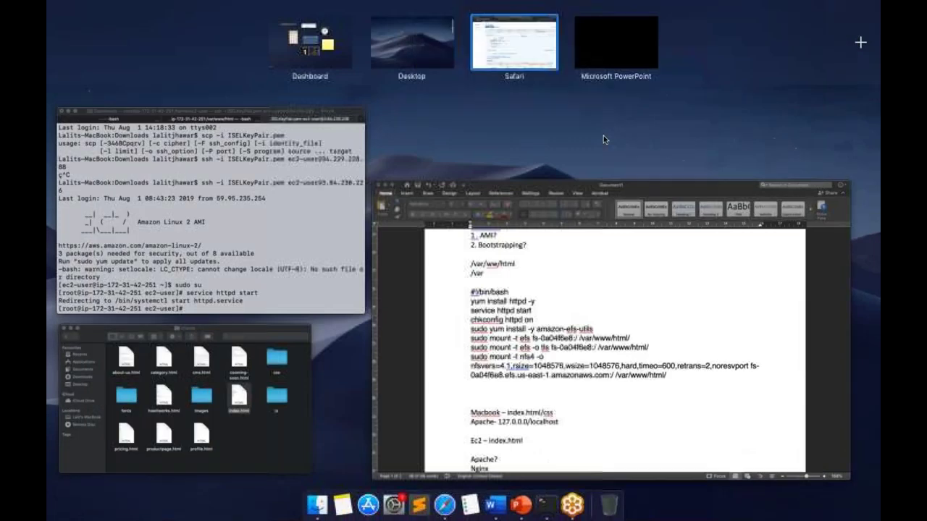
left_click(322, 247)
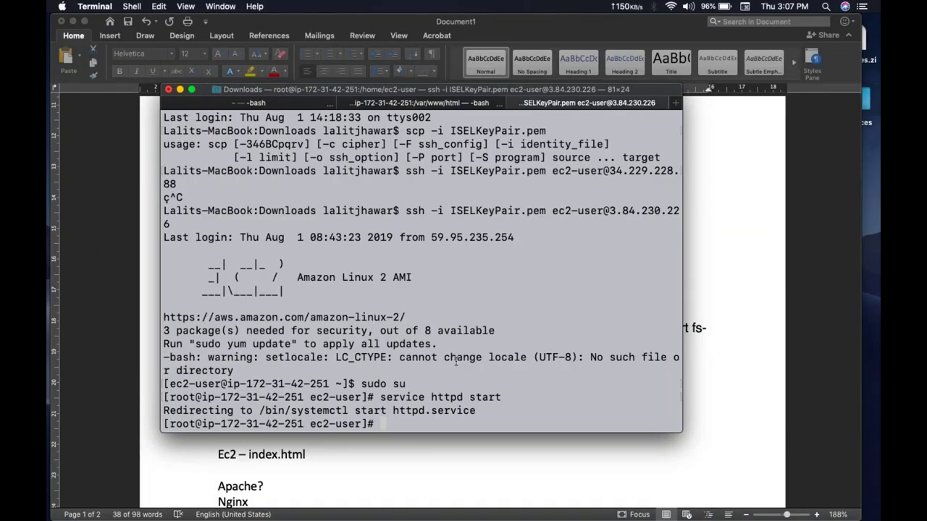
key("ctrl+Right")
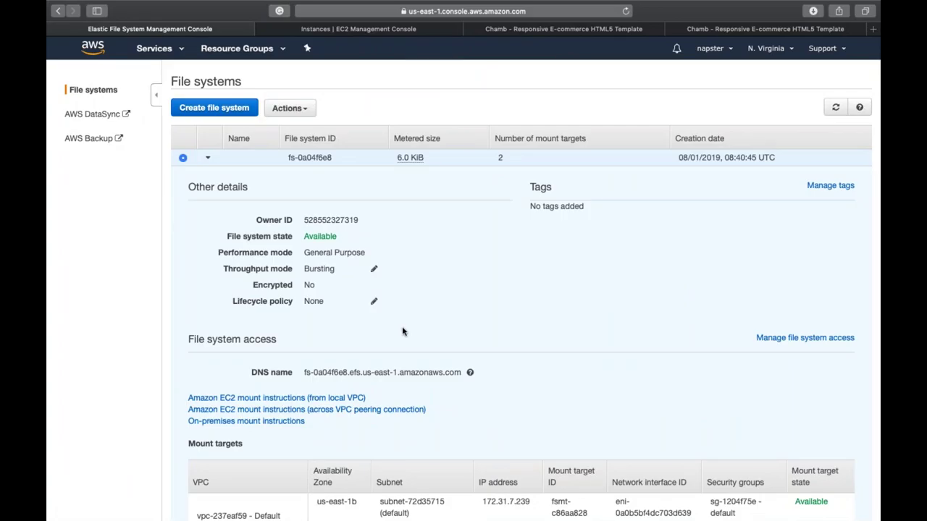
key("ctrl+Left")
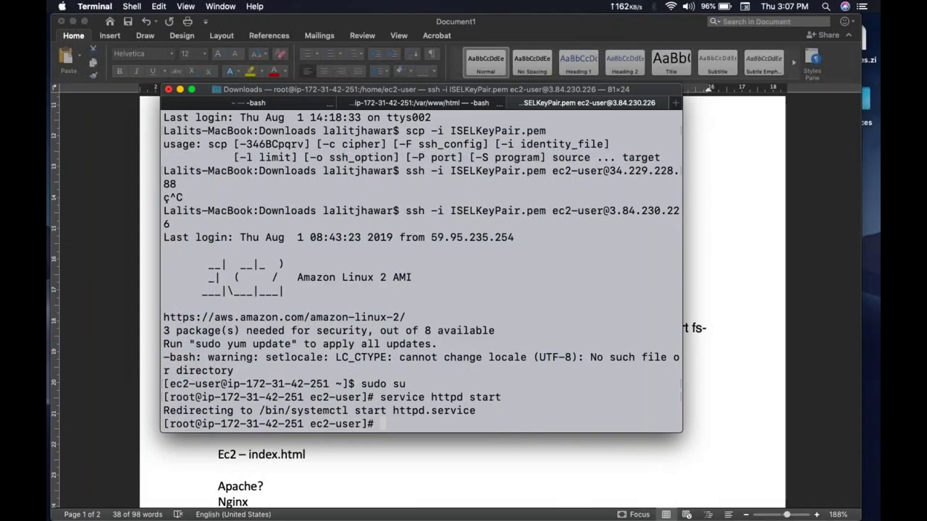
type("cd /var/www/html/")
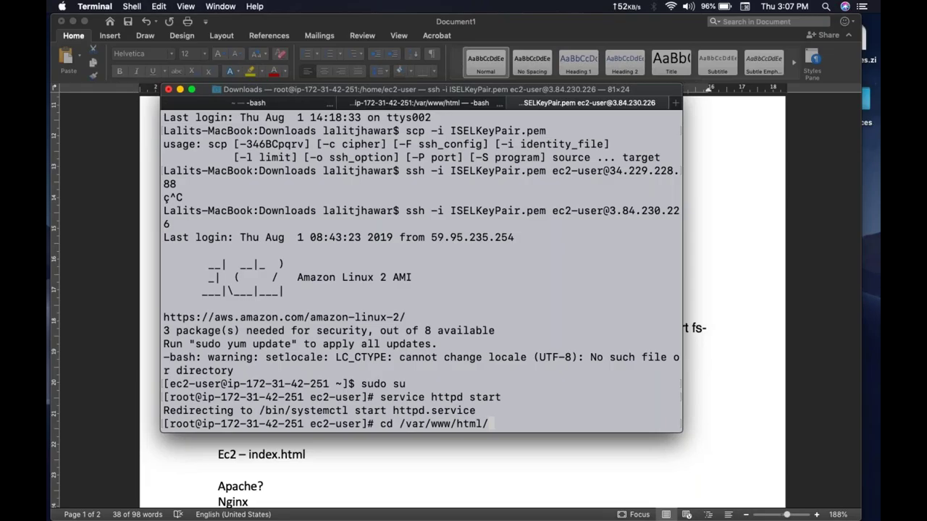
Step: Change into /var/www/html and list the Chamb site files with ls
key("Return")
type("ls")
key("Return")
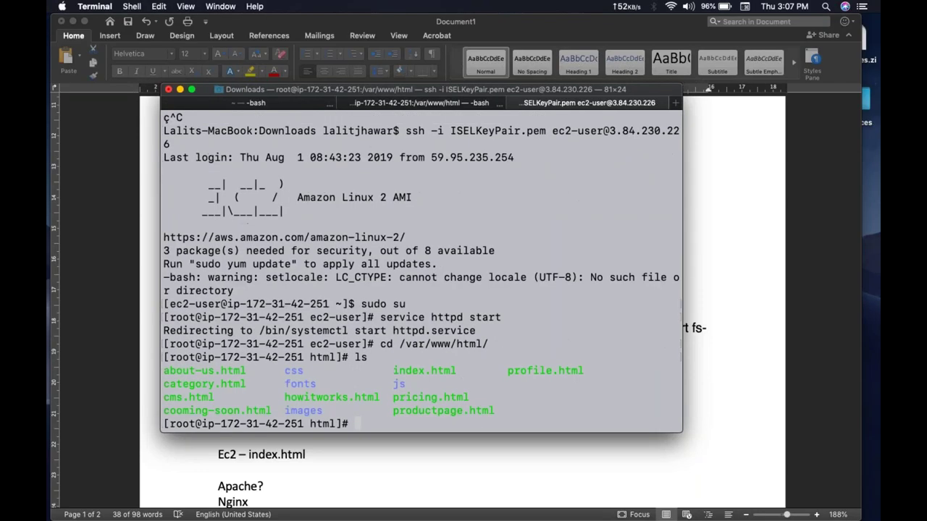
left_click_drag(166, 371, 574, 428)
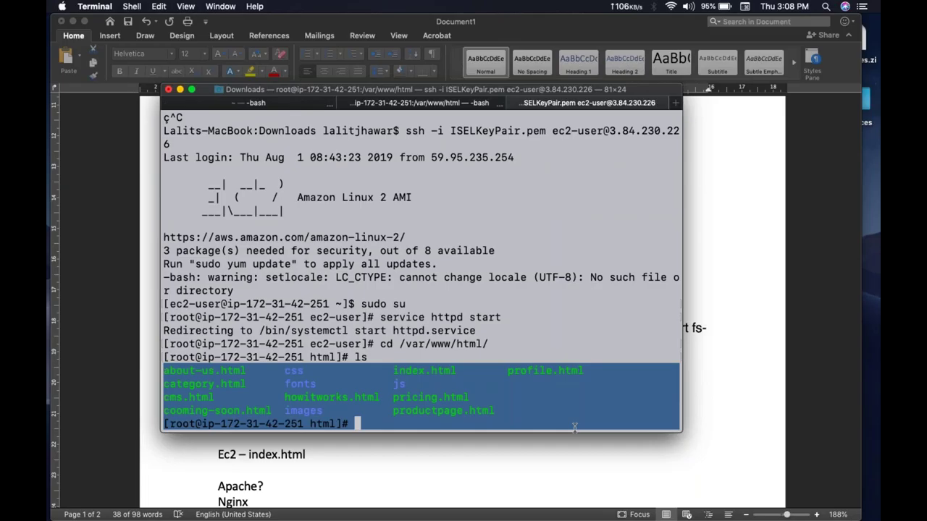
left_click(574, 428)
Step: Open index.html in vi and quit unchanged with :q
type("vi in")
key("Tab")
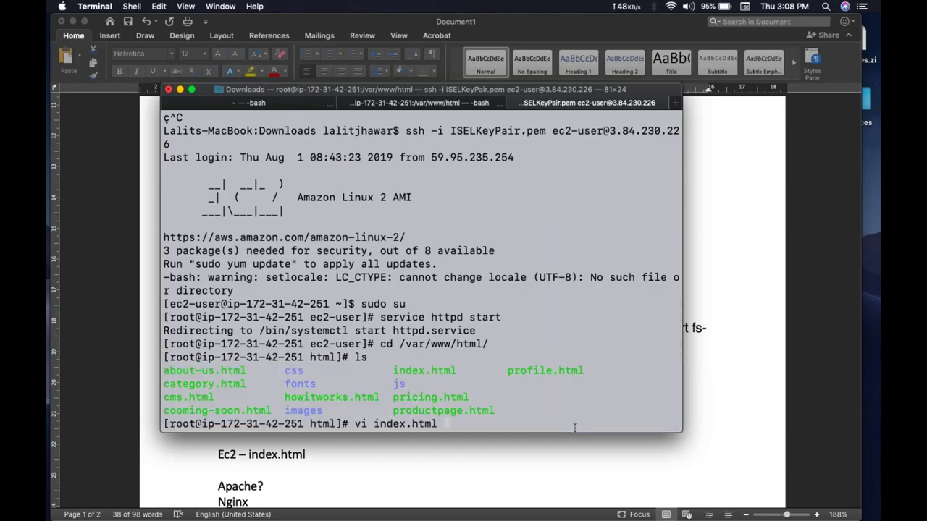
key("Return")
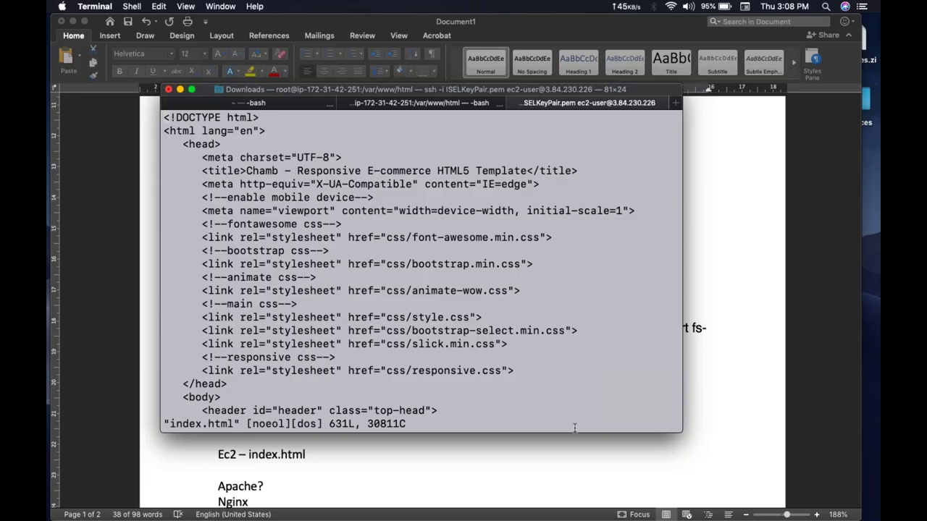
type(":q")
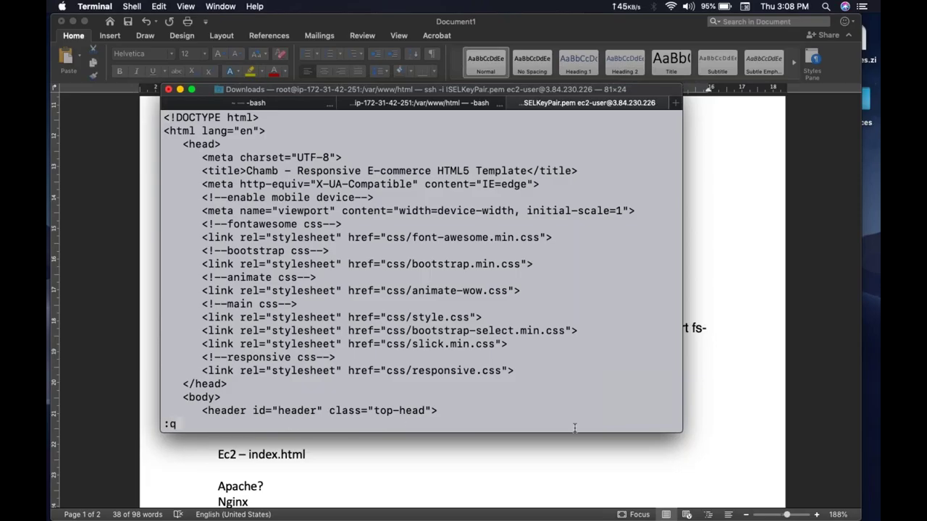
key("Return")
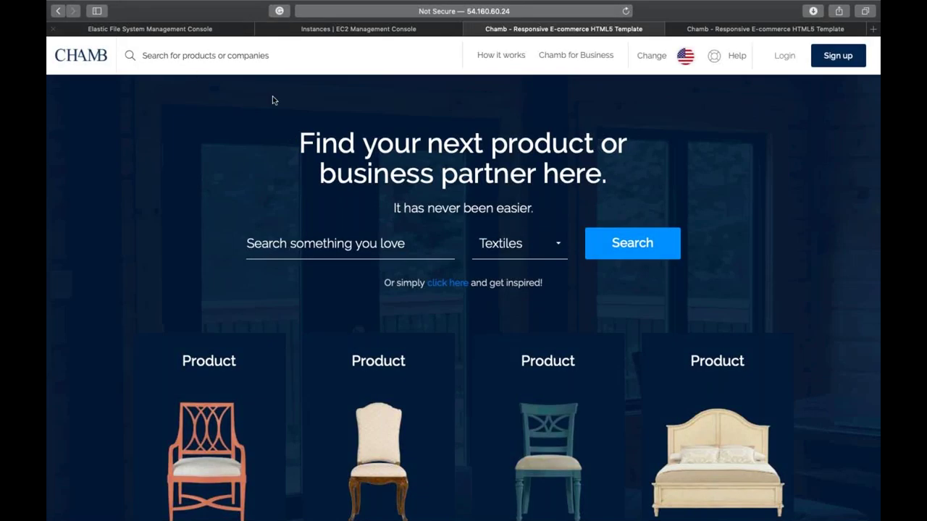
Step: Select the main heading text on the Chamb page served from 54.160.60.24
left_click_drag(302, 136, 640, 165)
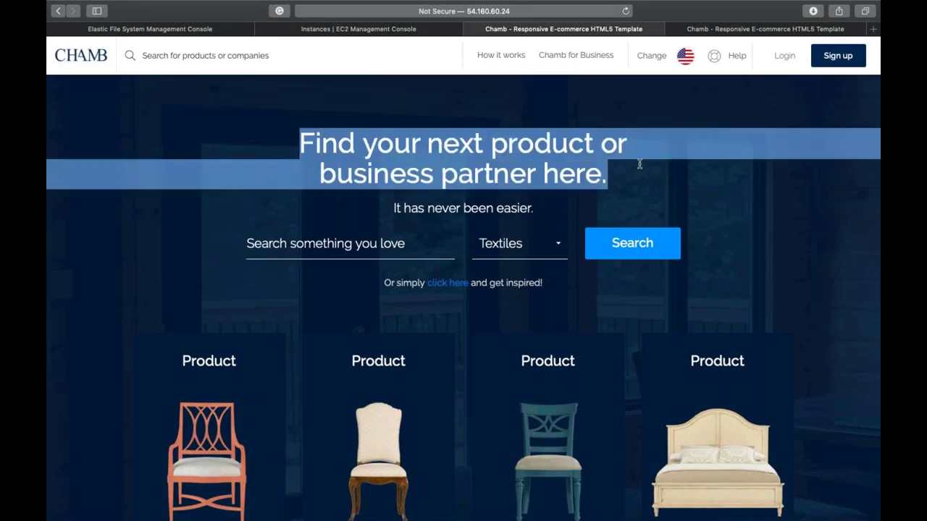
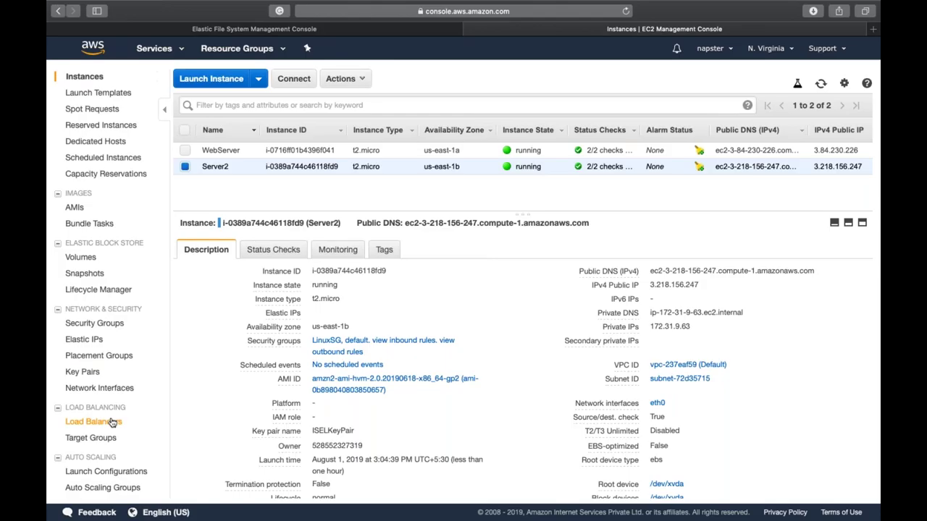
Step: Go to the Load Balancers list and start creating a new load balancer
left_click(112, 422)
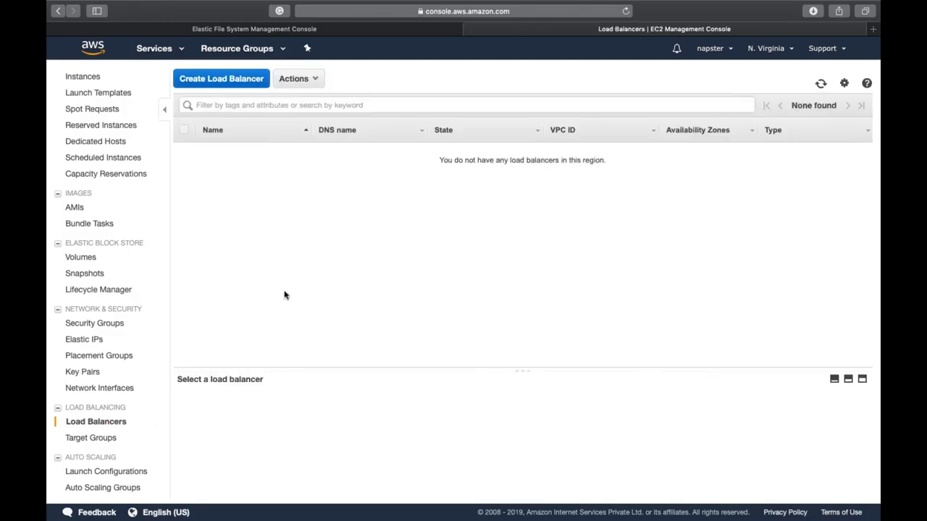
left_click(221, 81)
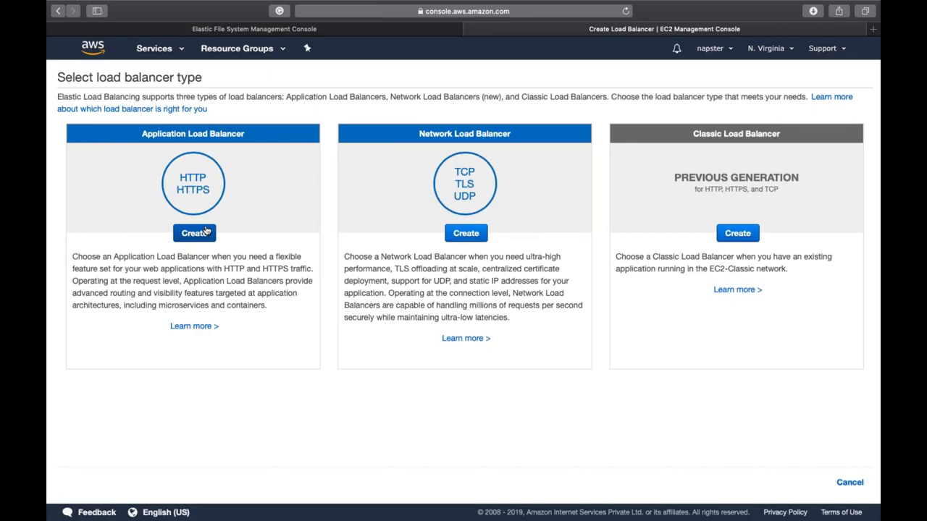
Step: Choose an Application Load Balancer and name it AppLoadBalancer
left_click(194, 233)
left_click(206, 174)
type("AppLoadBalancer")
key("Tab")
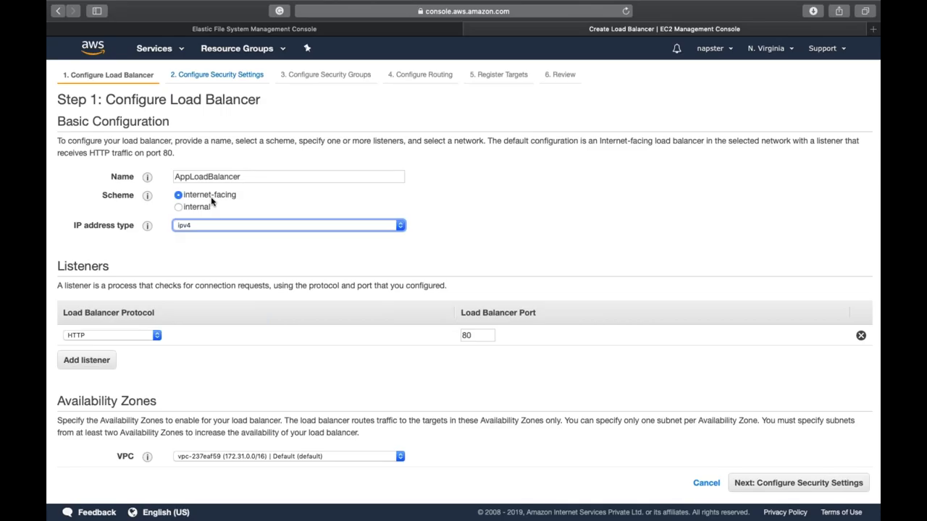
Step: Enable availability zones us-east-1a and us-east-1b, then continue to security settings
scroll(211, 201, "down", 1)
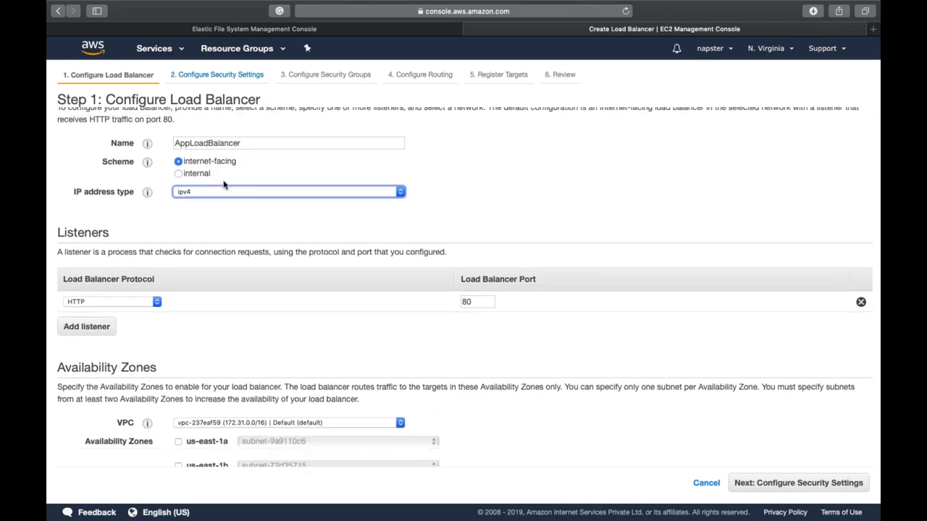
scroll(302, 310, "down", 4)
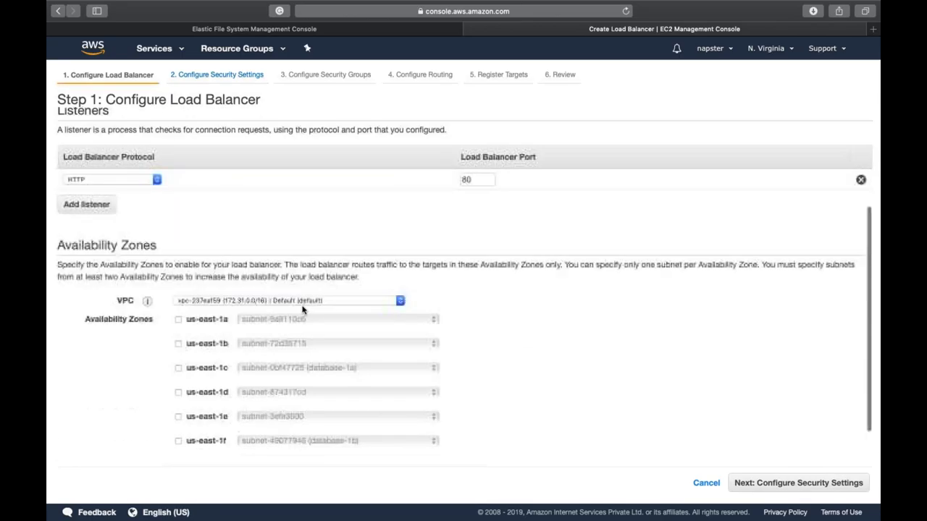
triple_click(73, 244)
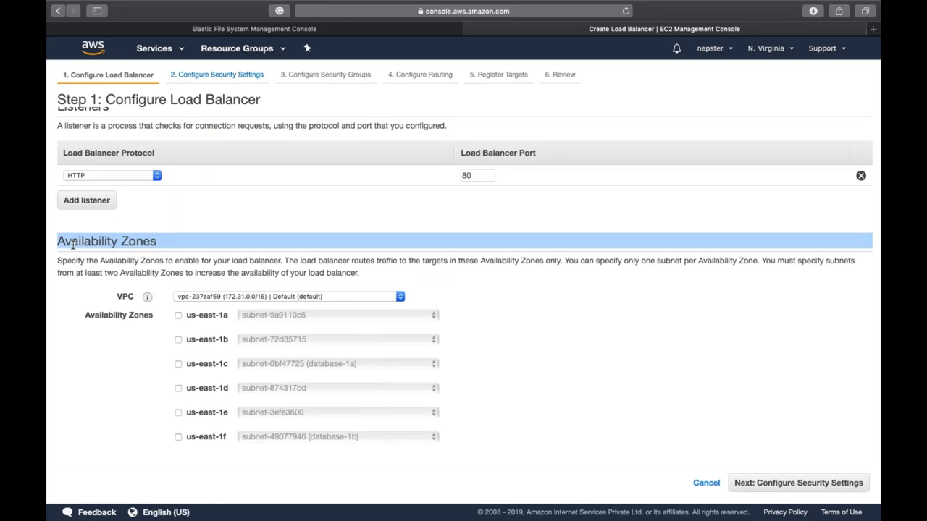
mouse_move(51, 272)
left_click_drag(67, 273, 187, 268)
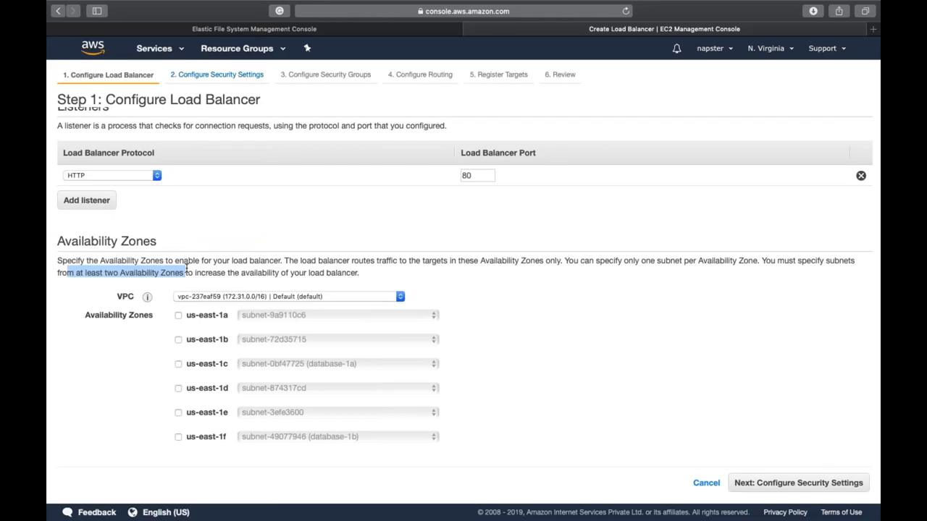
left_click(187, 268)
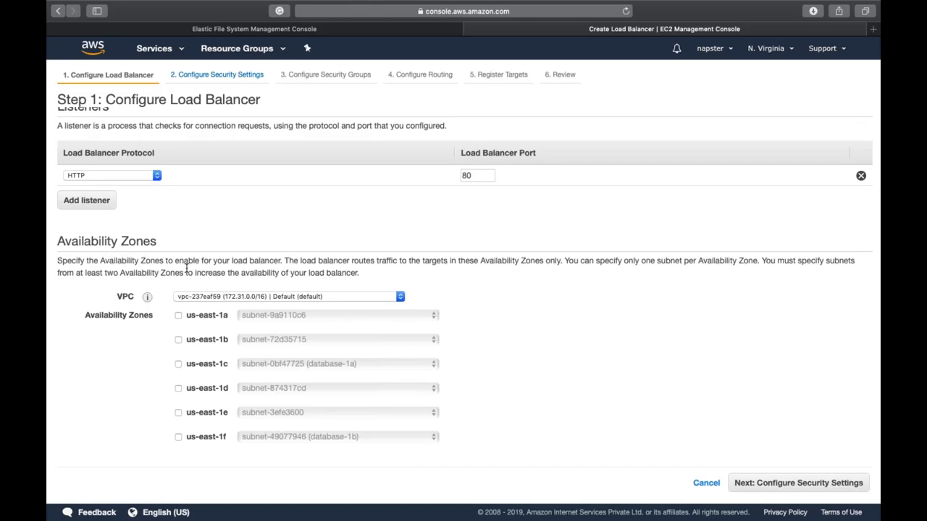
left_click(179, 316)
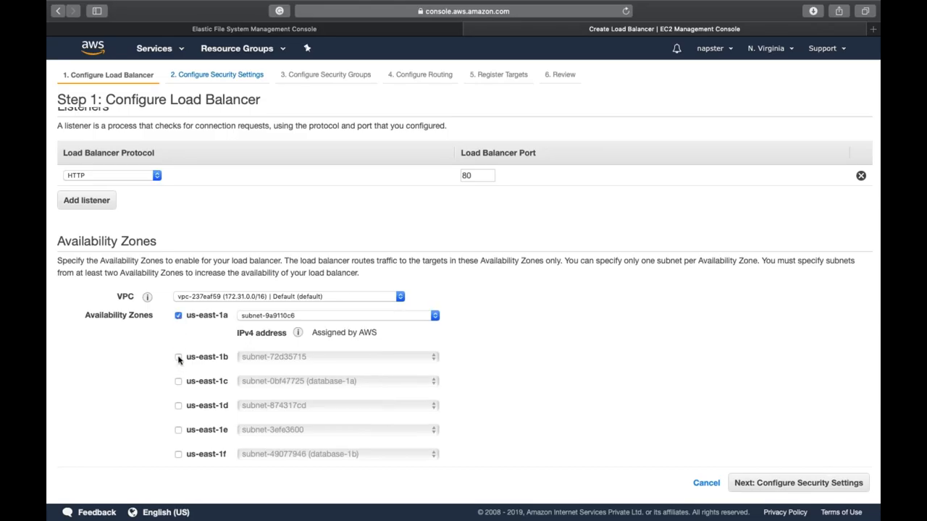
left_click(178, 358)
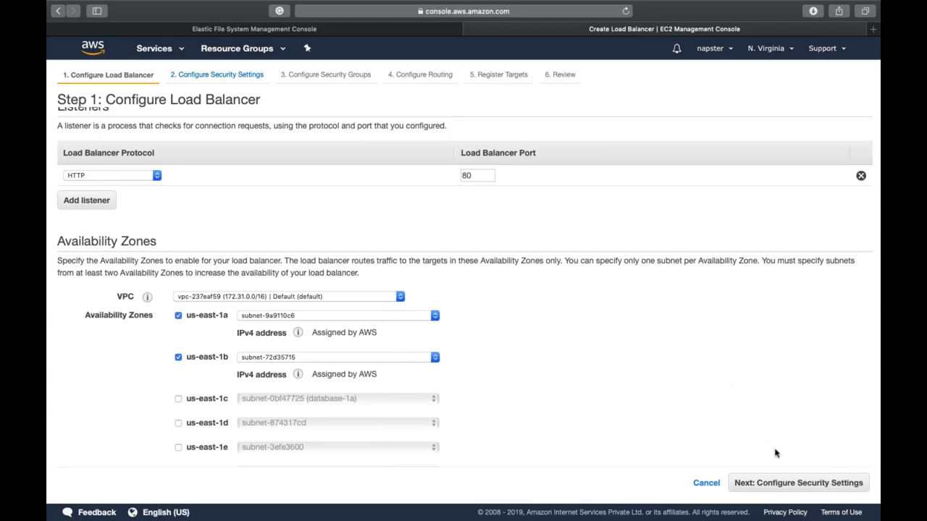
left_click(793, 483)
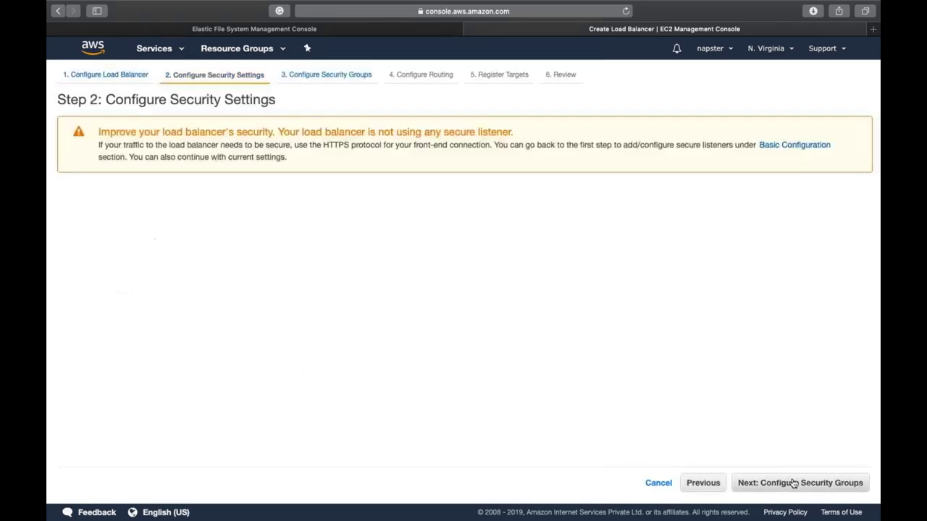
Step: Create a new security group for the load balancer named ELB_EG
left_click(793, 483)
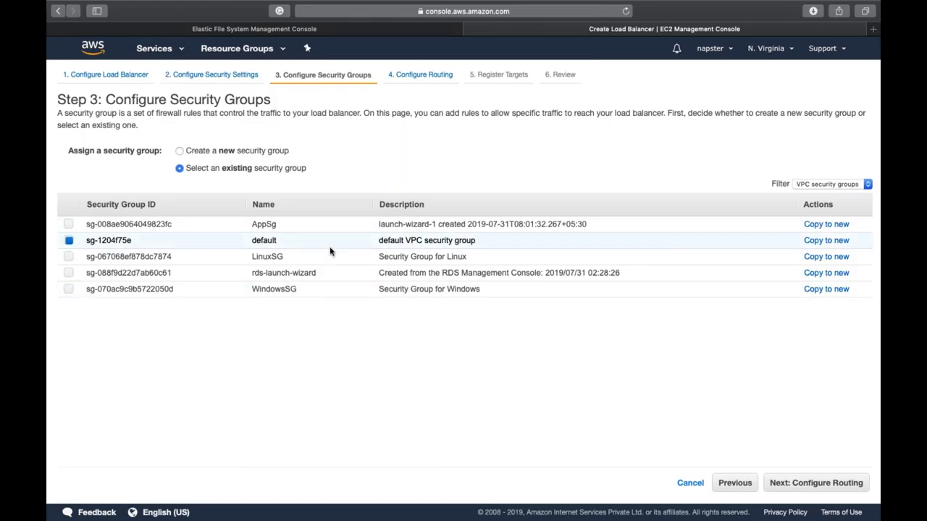
left_click(267, 150)
triple_click(292, 184)
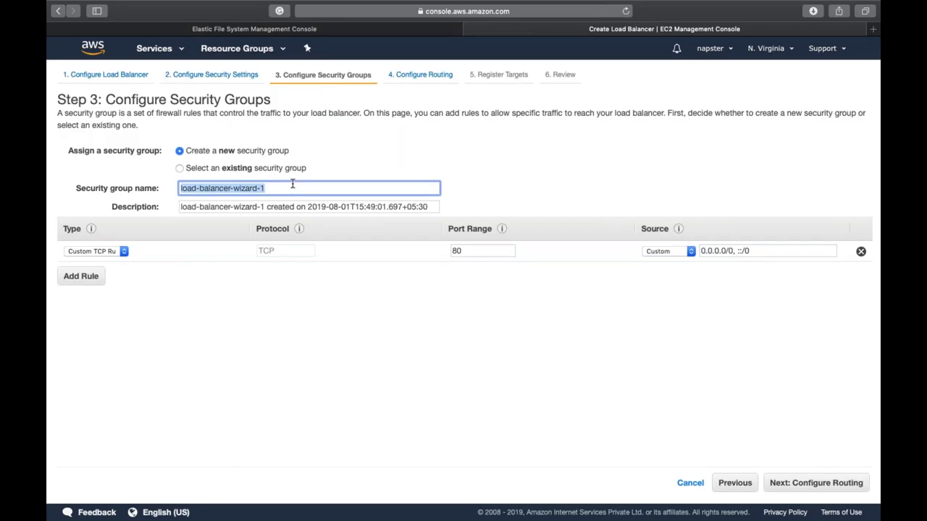
type("A")
key("BackSpace")
type("ELB")
key("Escape")
type("_EG")
key("Tab")
Step: Keep the default description and TCP port 80 rule, then continue to routing
left_click(264, 297)
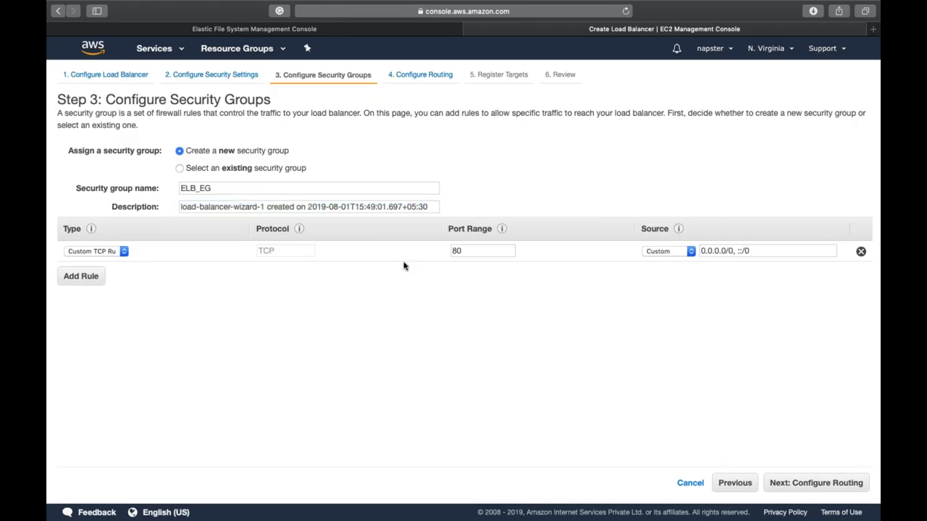
left_click(480, 252)
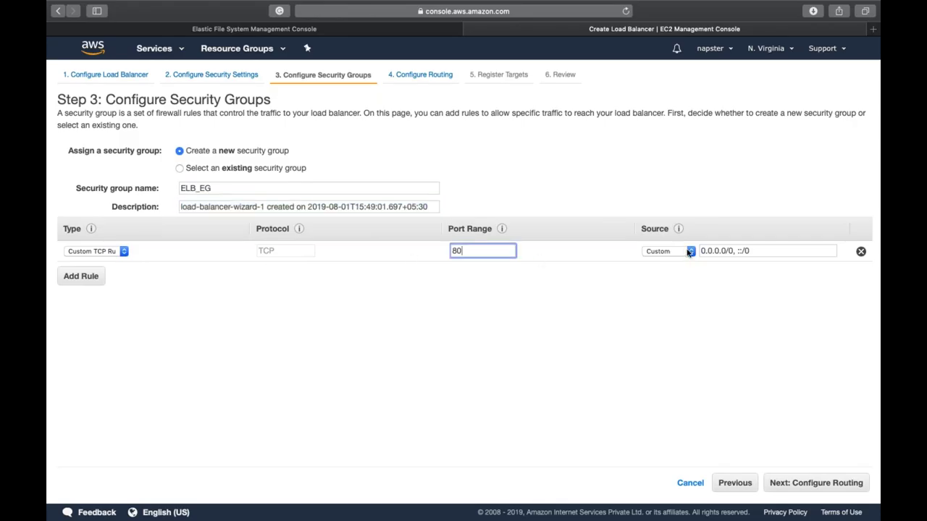
left_click(668, 284)
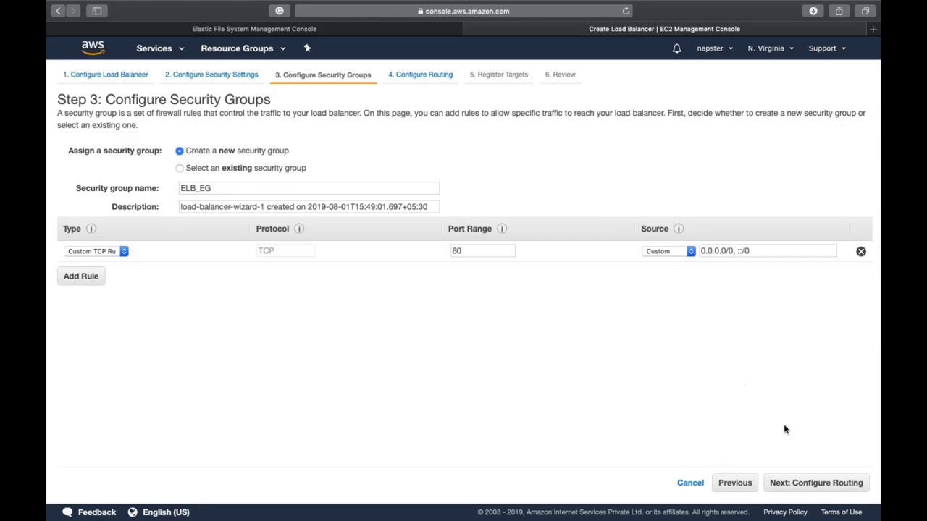
left_click(809, 483)
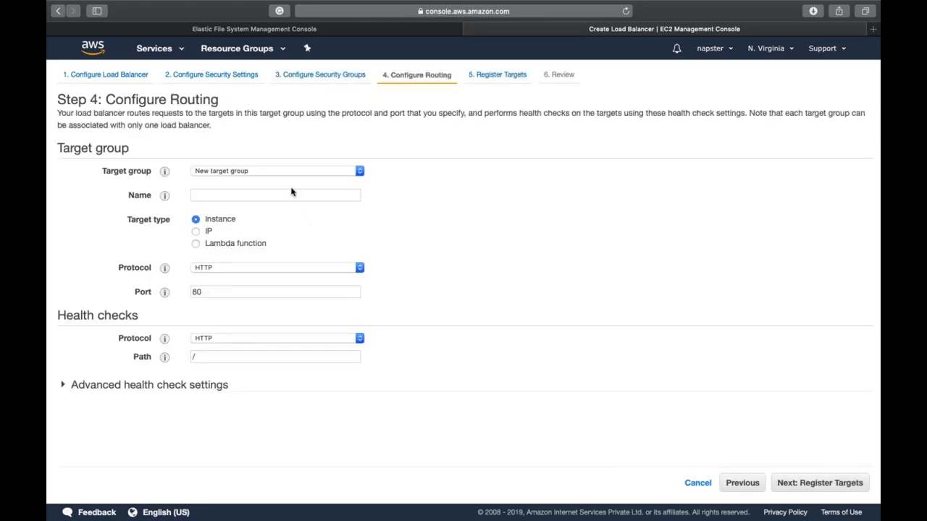
Step: Name the new target group ELB-Demo with health check path /index.html
left_click(301, 198)
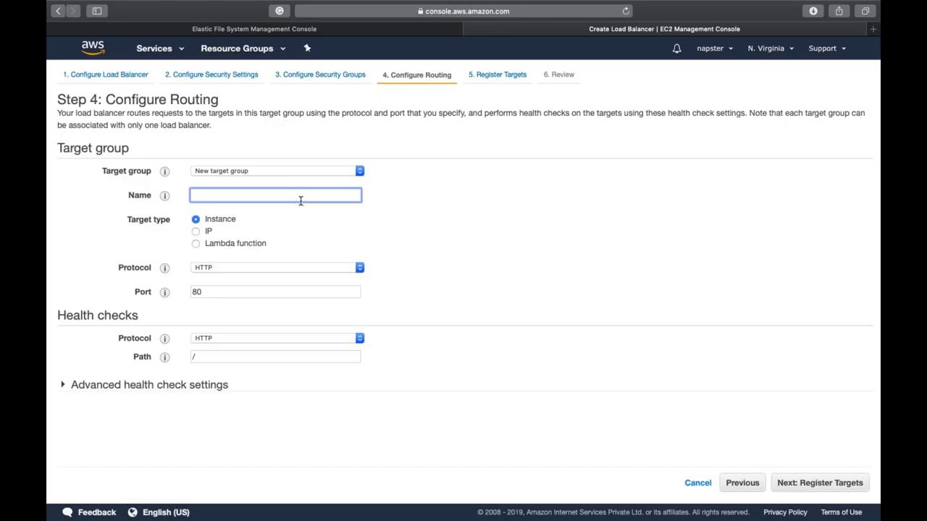
type("ELB-Demo")
left_click(244, 357)
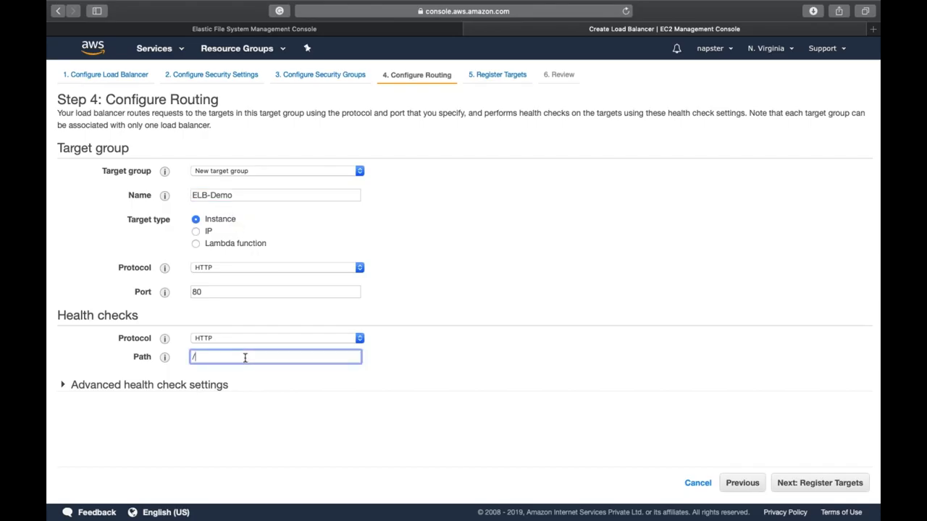
type("index.htmk")
key("BackSpace")
type("l")
Step: Set advanced health checks to healthy threshold 2, timeout 3, interval 5 seconds
left_click(181, 386)
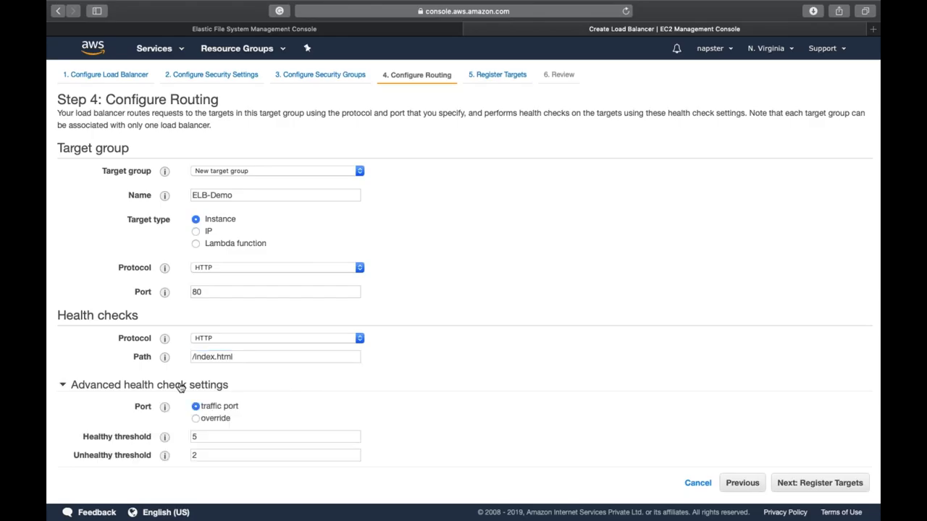
scroll(203, 311, "down", 2)
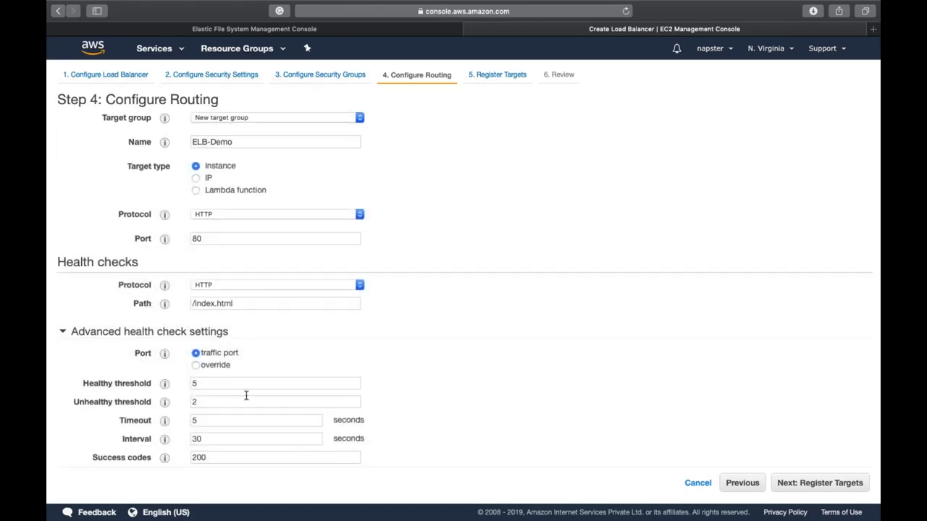
double_click(222, 383)
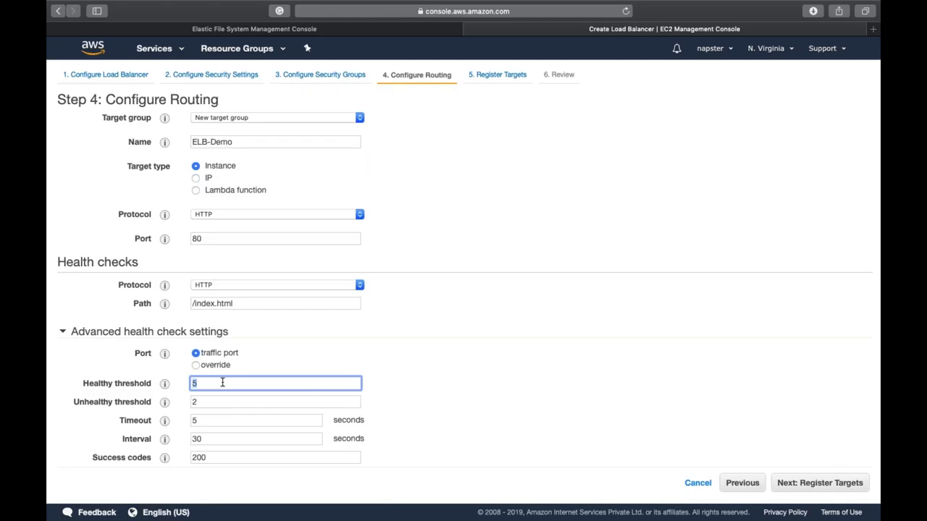
type("2")
key("Tab")
key("Tab")
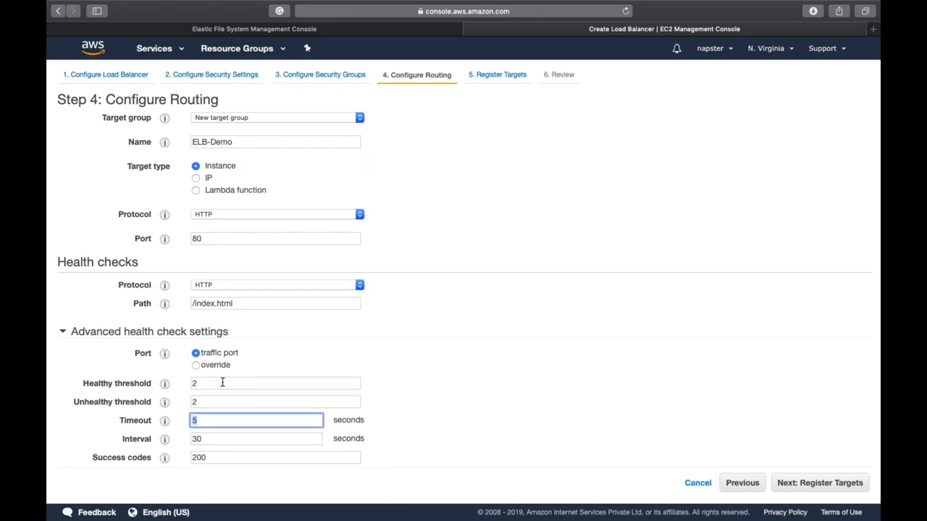
type("3")
key("Tab")
type("5")
left_click(535, 451)
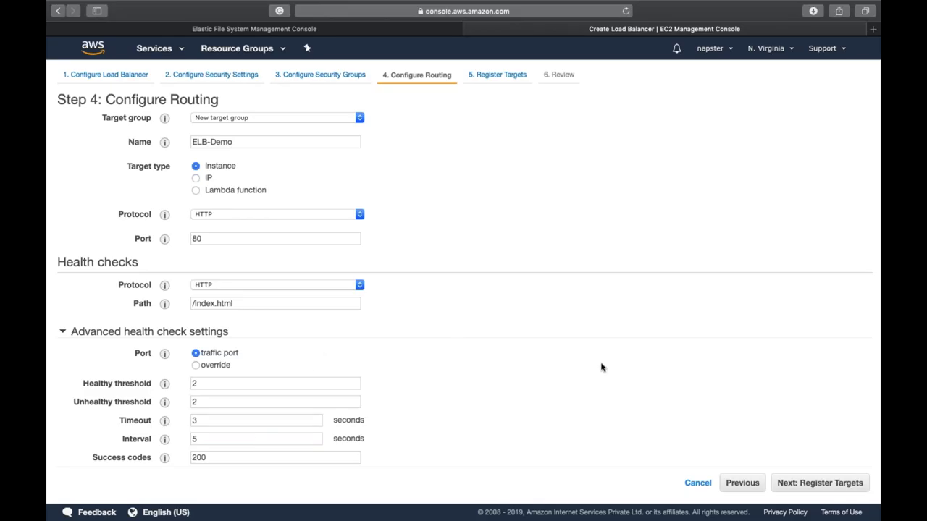
left_click(833, 486)
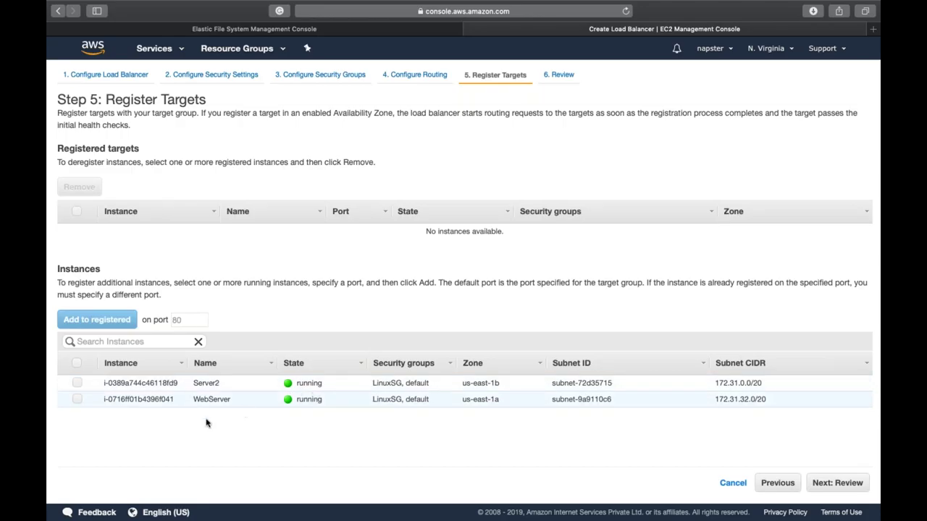
Step: Register Server2 and WebServer on port 80, review, and create the load balancer
left_click(77, 363)
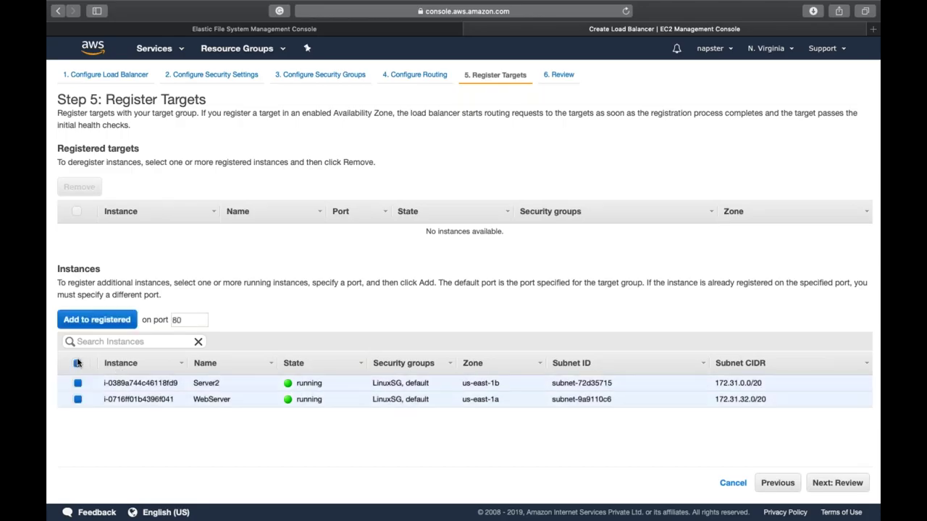
left_click(96, 320)
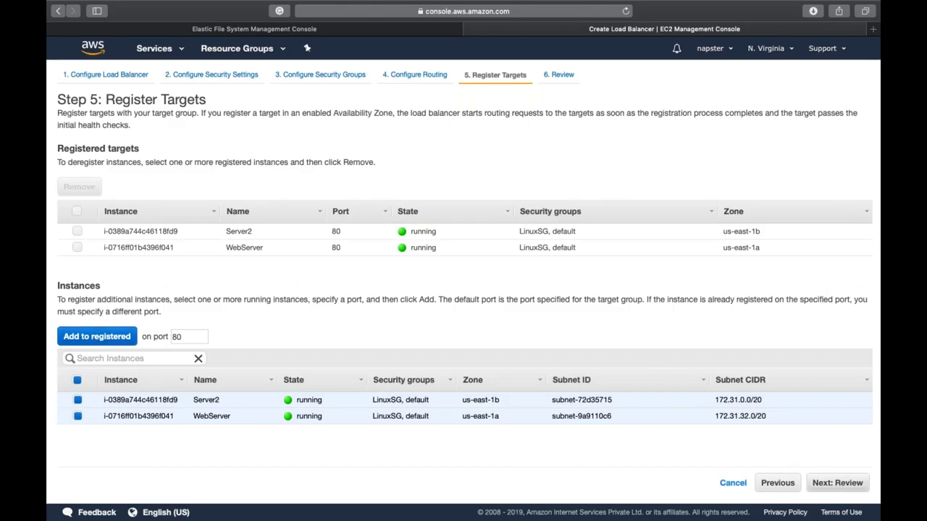
left_click(837, 483)
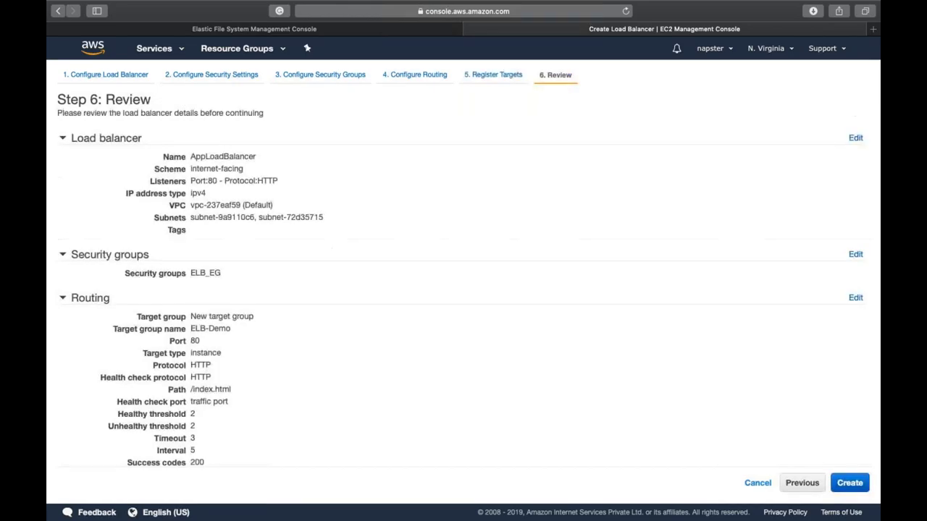
left_click(848, 482)
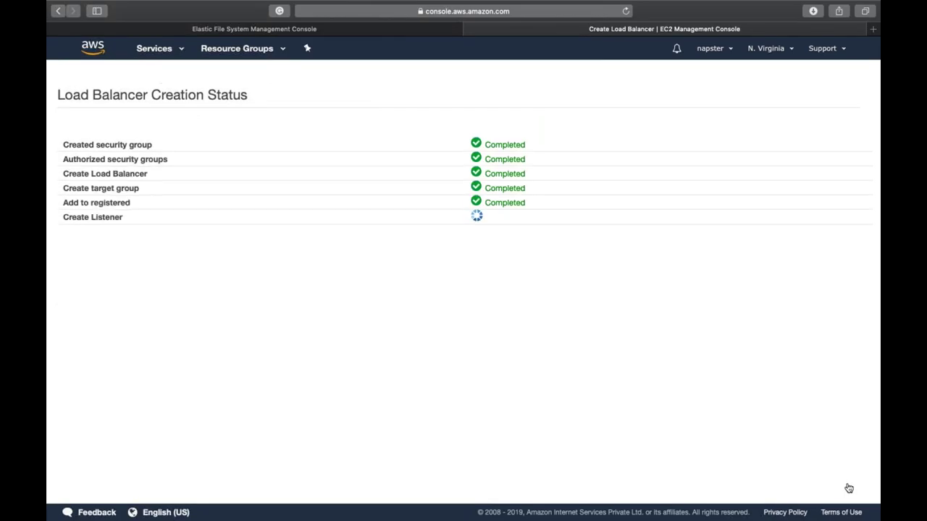
Step: Return to the load balancer list and select AppLoadBalancer's full DNS name
left_click(855, 216)
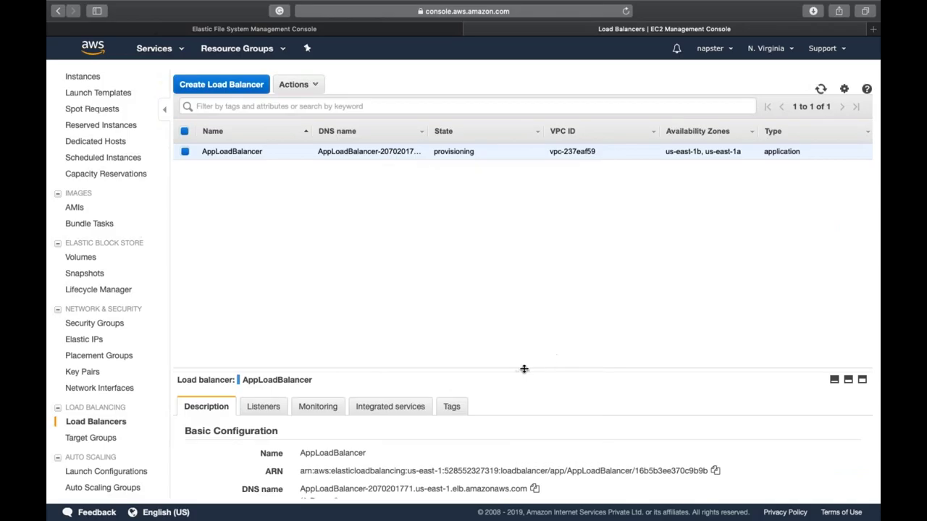
left_click_drag(524, 370, 510, 213)
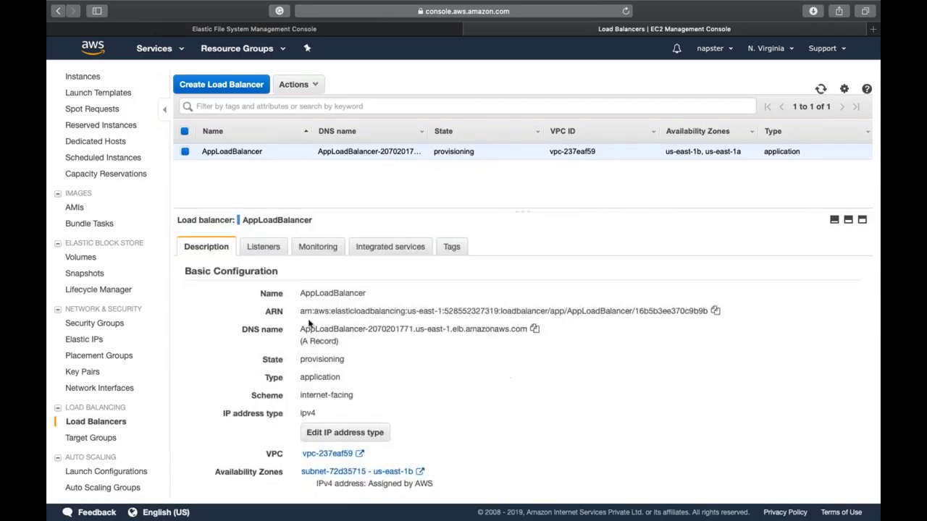
left_click_drag(301, 329, 526, 330)
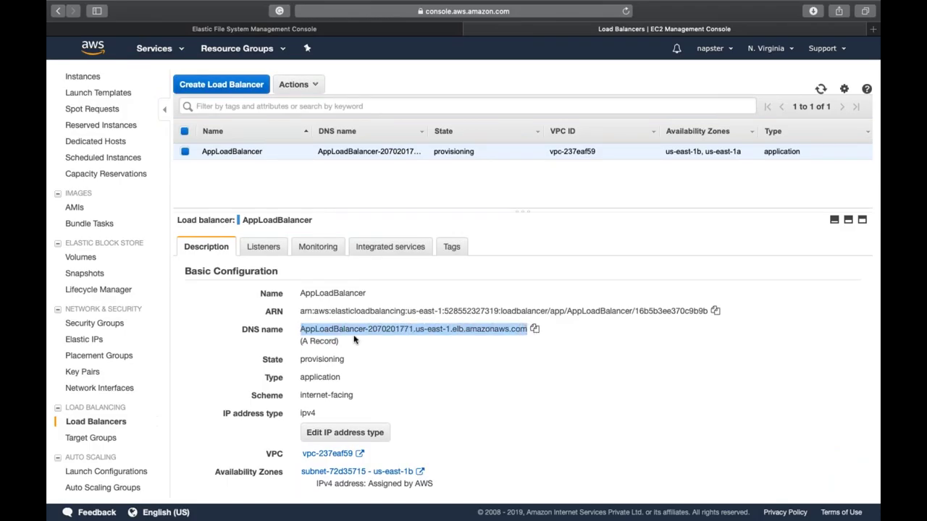
left_click(424, 328)
triple_click(425, 328)
key("super+c")
Step: Load the DNS name in a new tab, which fails while AppLoadBalancer is provisioning
key("super+t")
key("super+v")
key("Return")
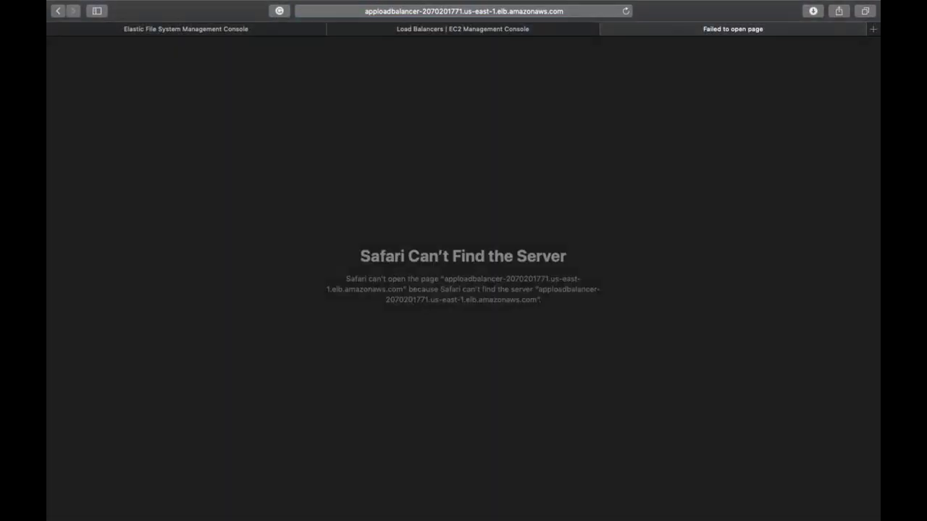
key("ctrl+shift+Tab")
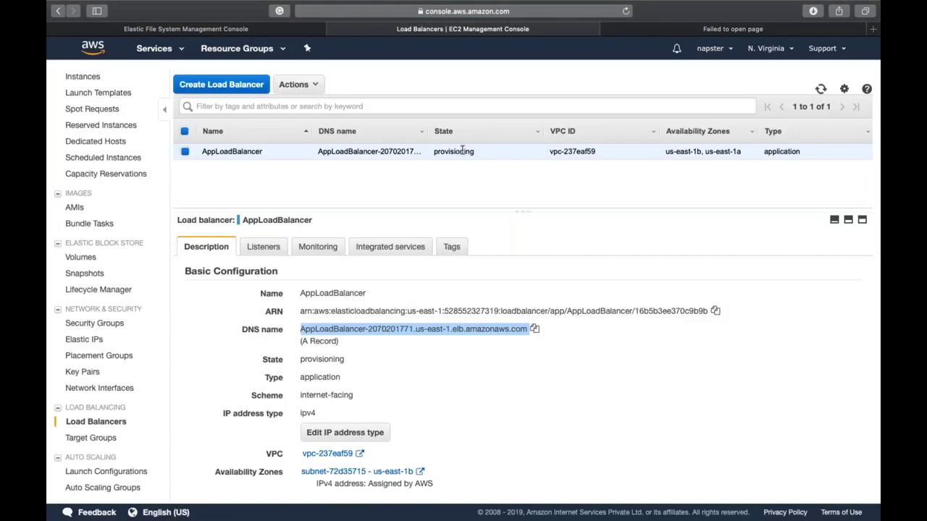
double_click(462, 151)
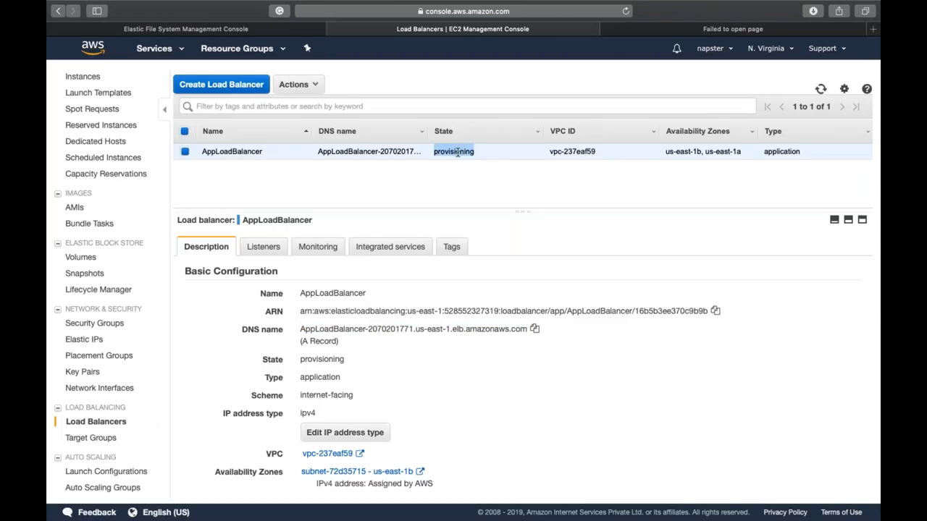
Step: Show the ELB-Demo target group's registered targets
left_click(112, 438)
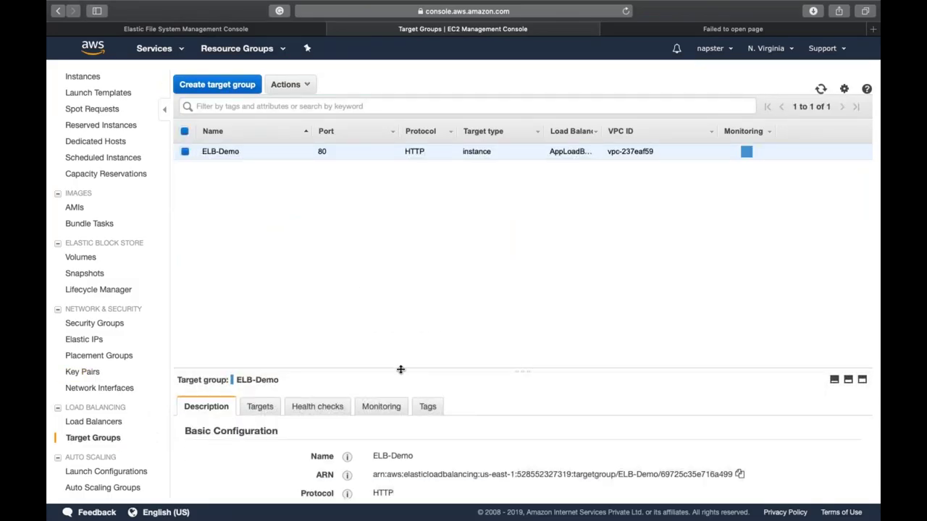
left_click_drag(401, 369, 376, 194)
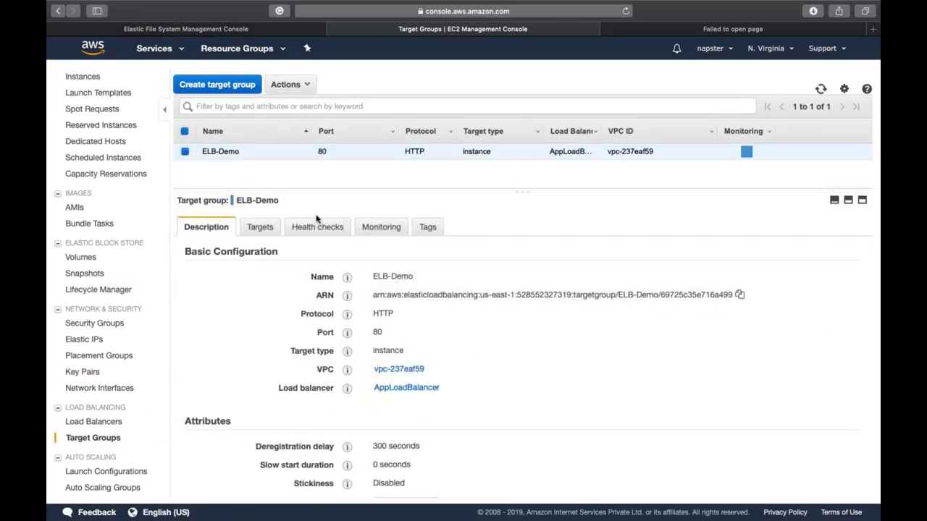
left_click(261, 227)
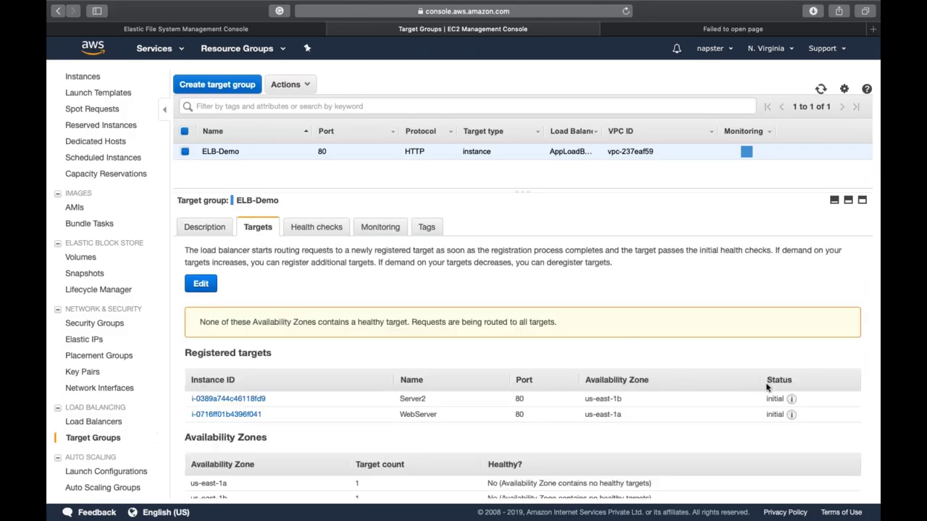
mouse_move(791, 400)
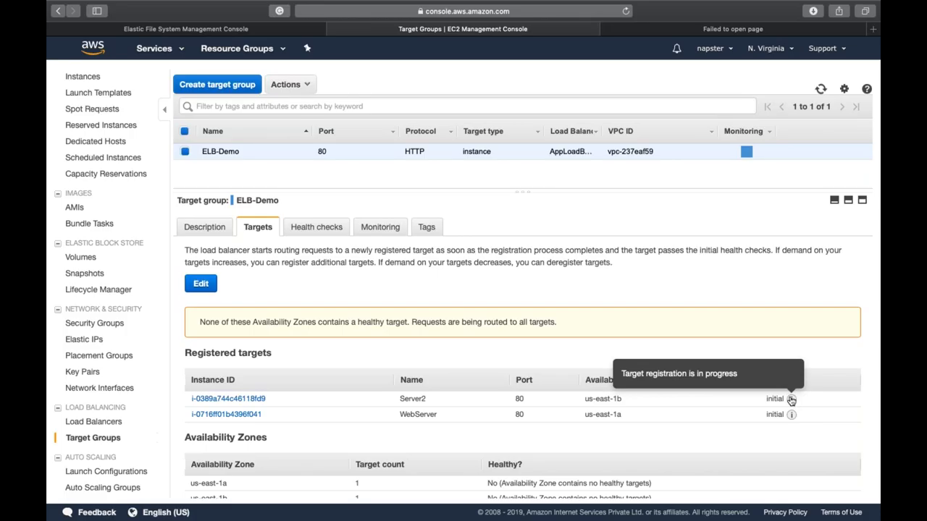
Step: Refresh target health until Server2 and WebServer both report healthy
left_click(821, 88)
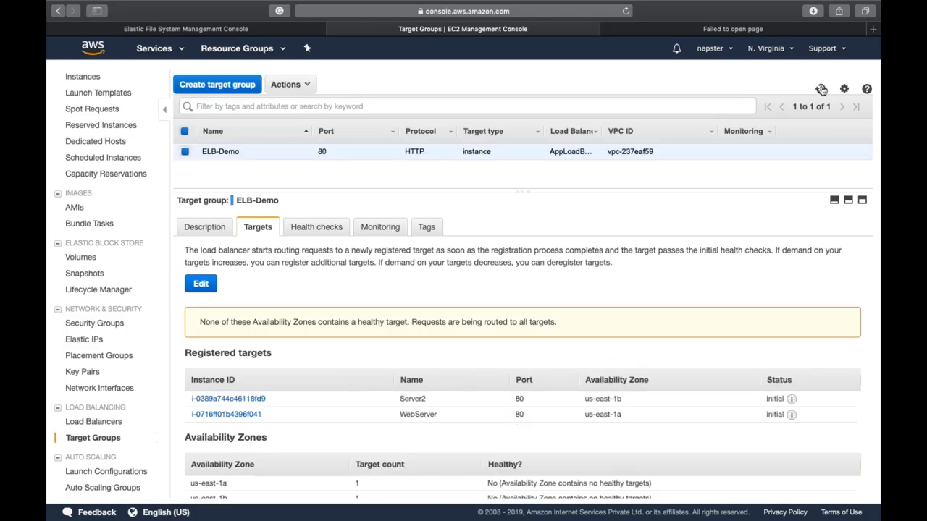
left_click(821, 88)
left_click(821, 88)
left_click(821, 88)
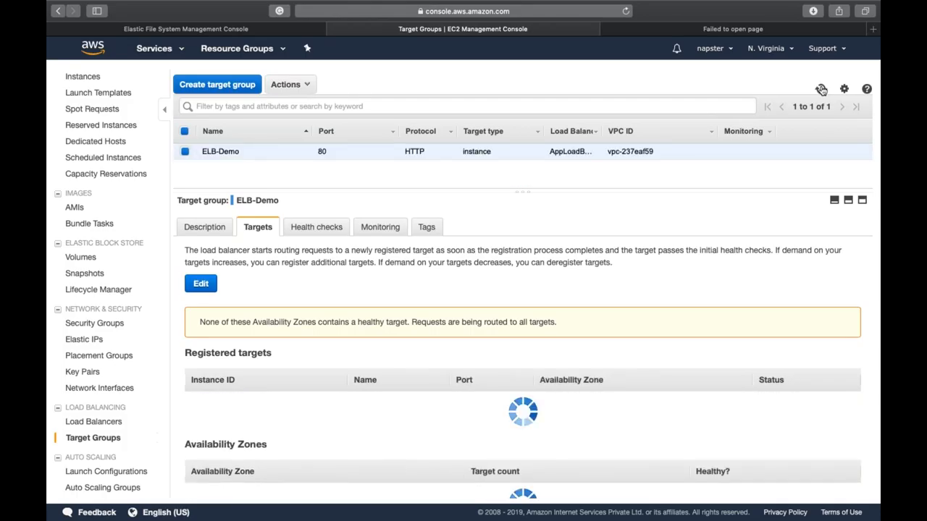
left_click(821, 89)
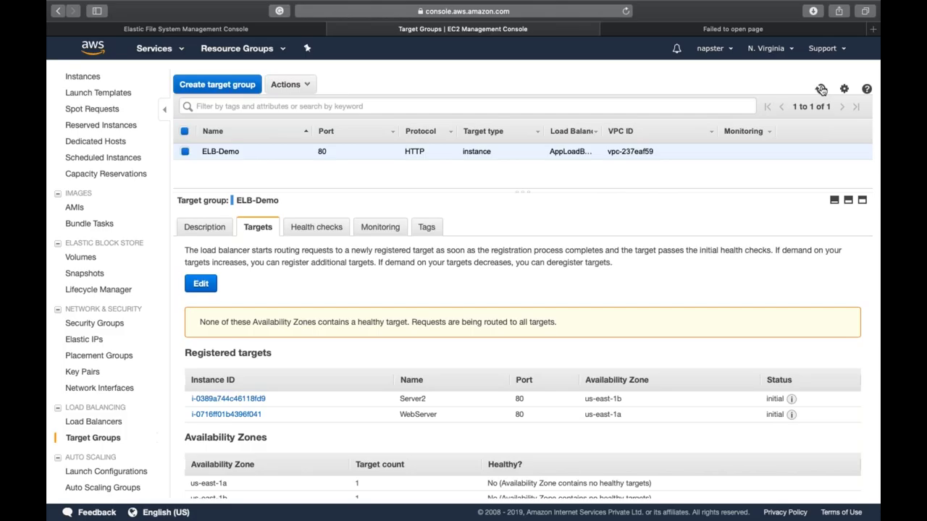
left_click(821, 88)
left_click(821, 88)
left_click(821, 88)
left_click(821, 89)
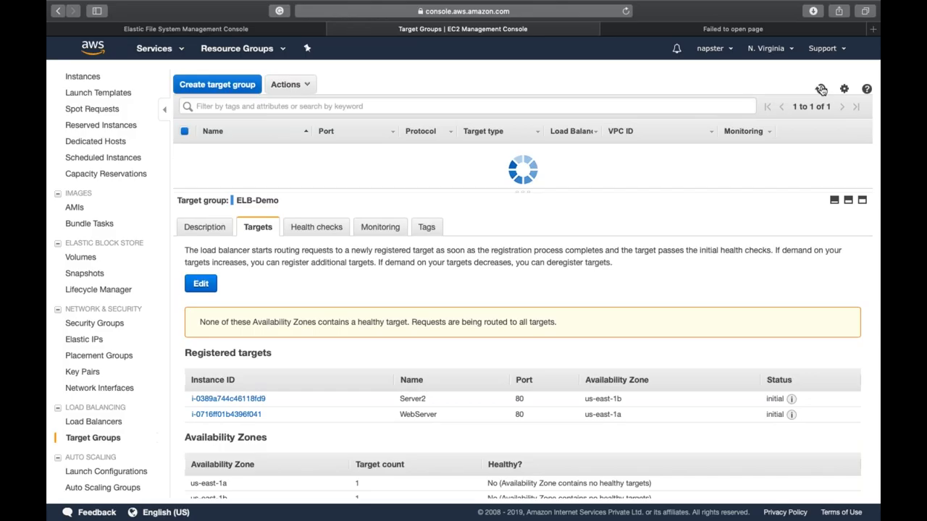
left_click(821, 88)
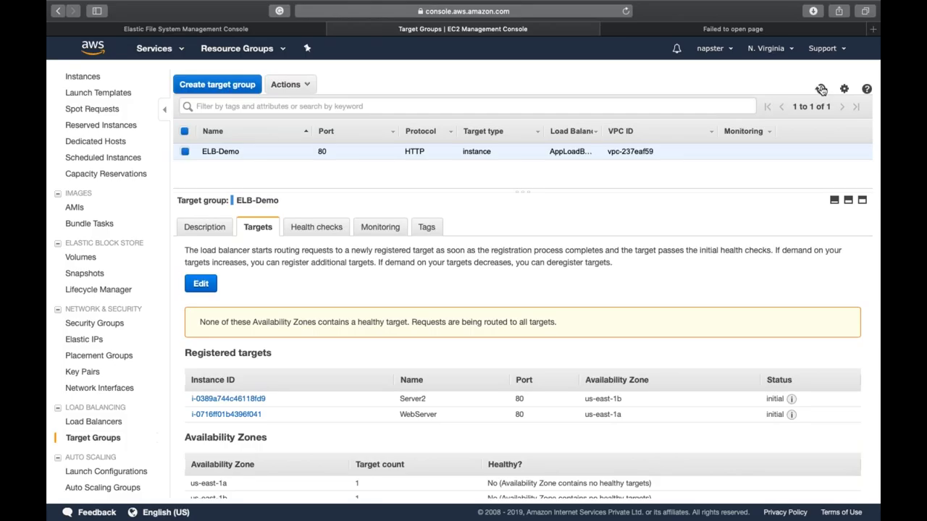
left_click(821, 88)
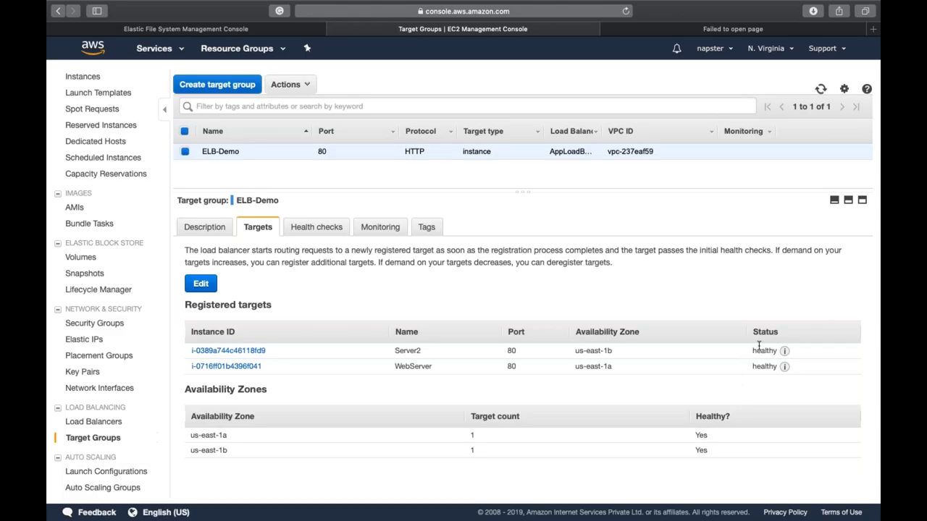
Step: Reload the failed load balancer tab until the Chamb store loads, then return to ELB-Demo
double_click(761, 350)
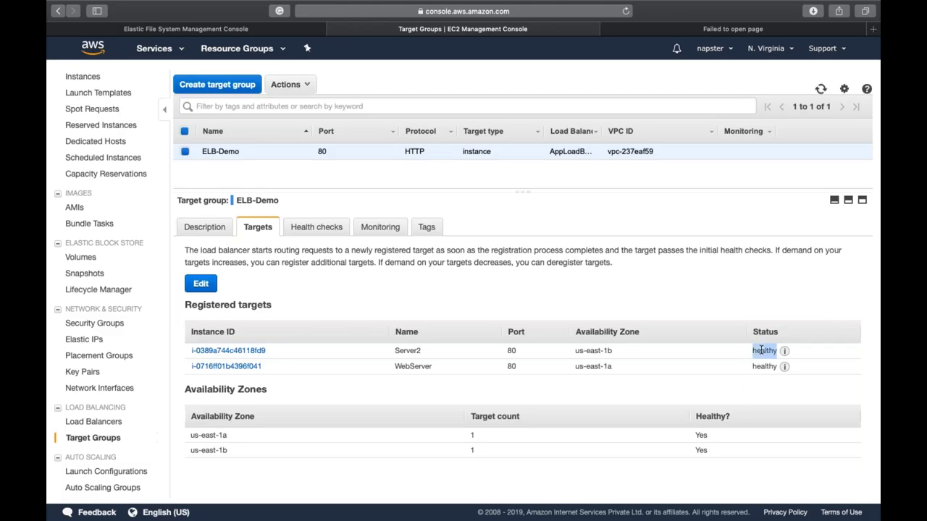
left_click(697, 32)
left_click(626, 11)
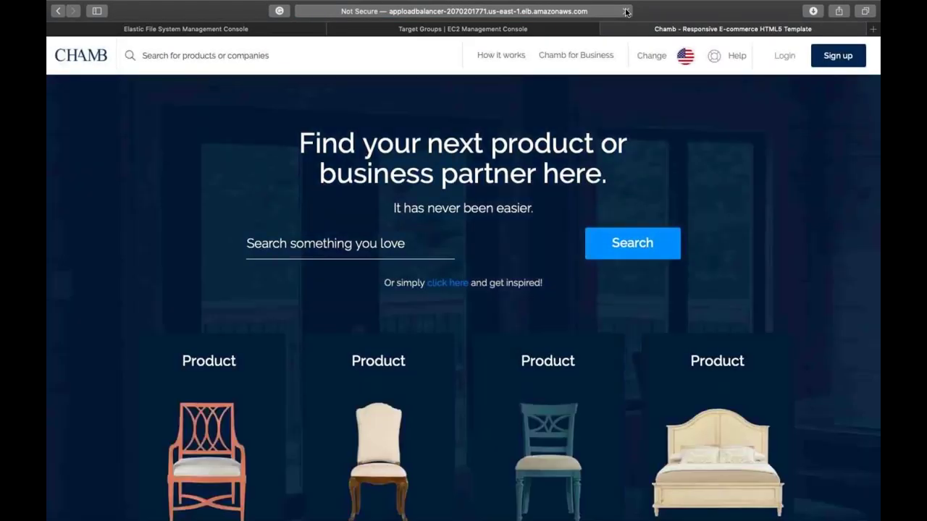
left_click(626, 10)
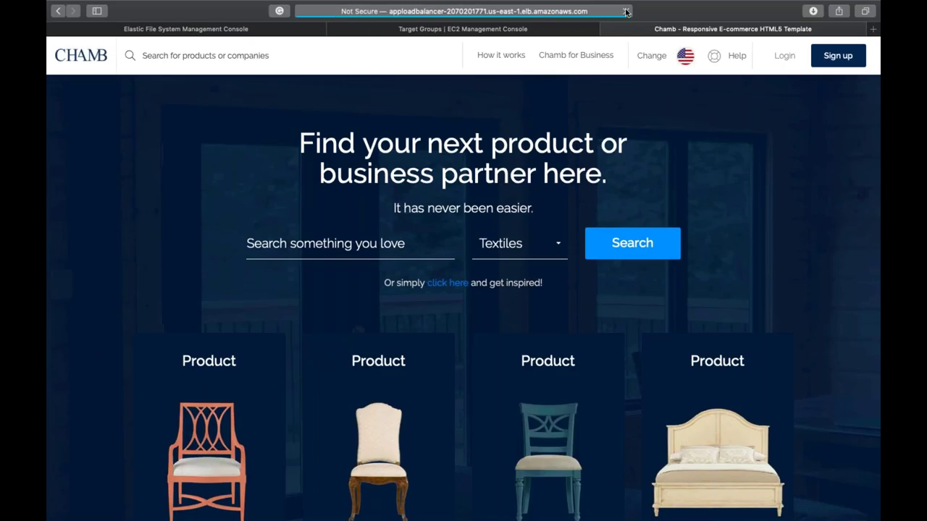
left_click(626, 11)
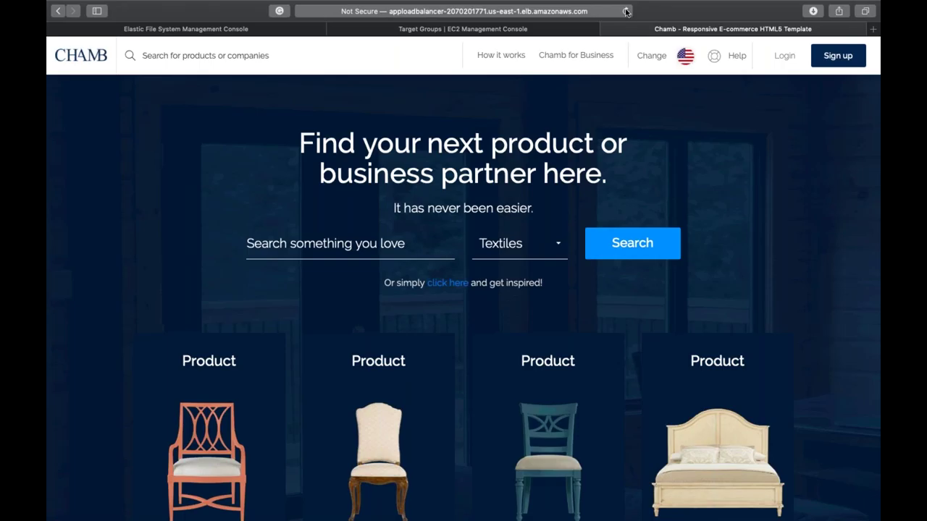
left_click(627, 11)
left_click(626, 11)
left_click(368, 30)
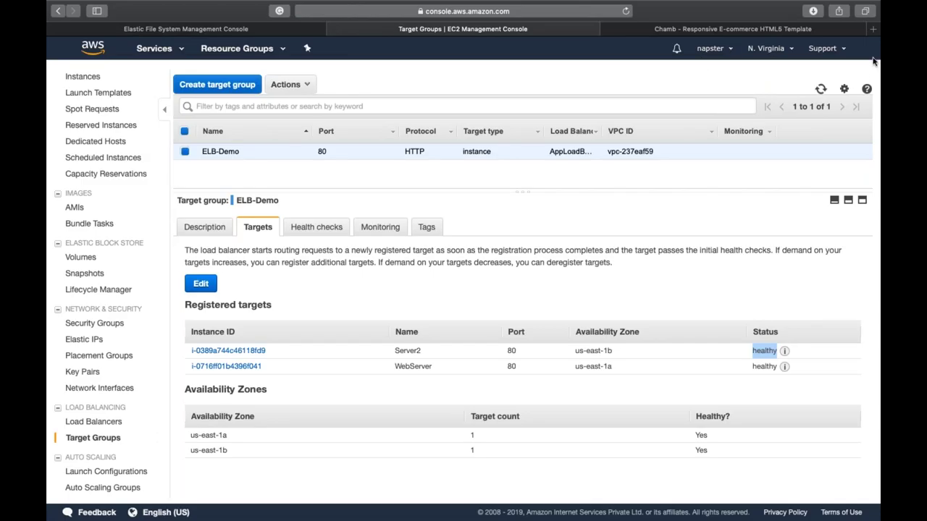
Step: Check the load-balanced Chamb store tab's address, then return to the target group page
left_click(675, 30)
left_click(565, 12)
left_click(711, 183)
left_click(512, 30)
scroll(101, 174, "up", 3)
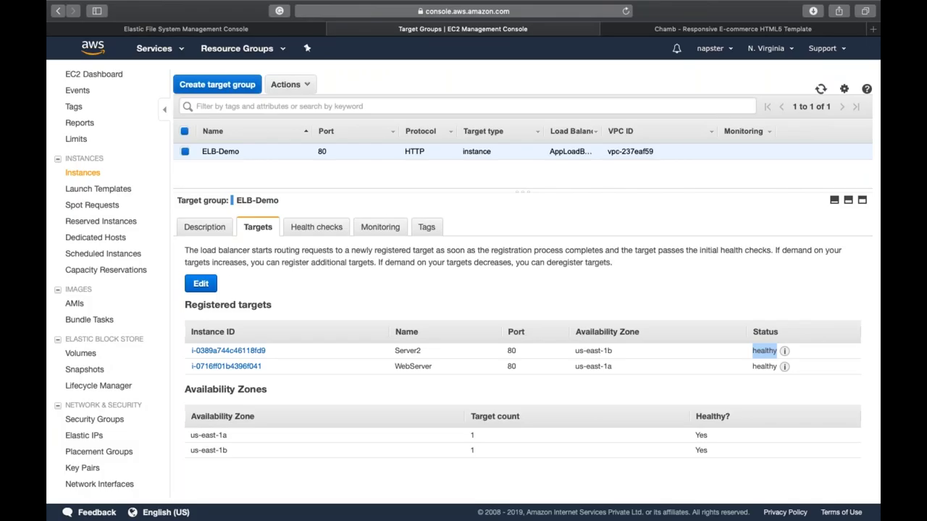
Step: Load WebServer's public IPv4 address in a new tab to reach the store directly
left_click(82, 173)
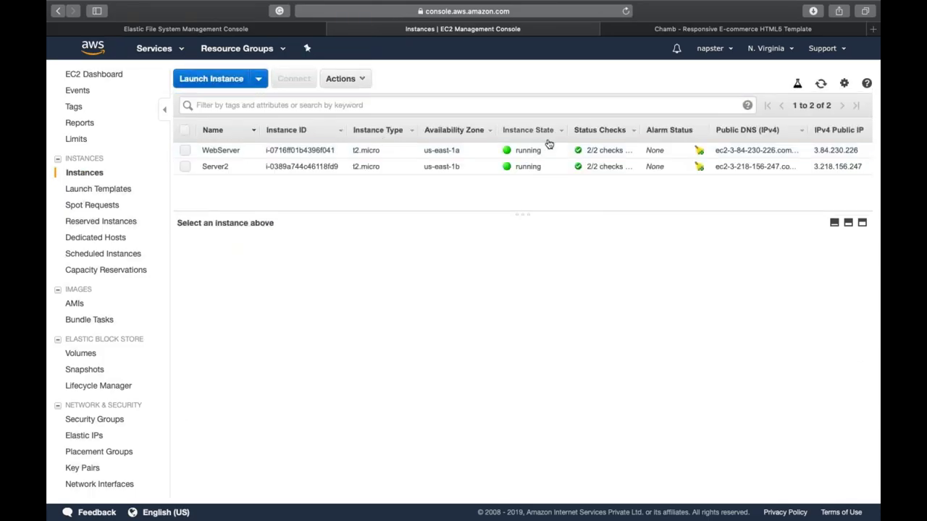
left_click(552, 151)
left_click(704, 286)
key("super+t")
key("super+v")
key("Return")
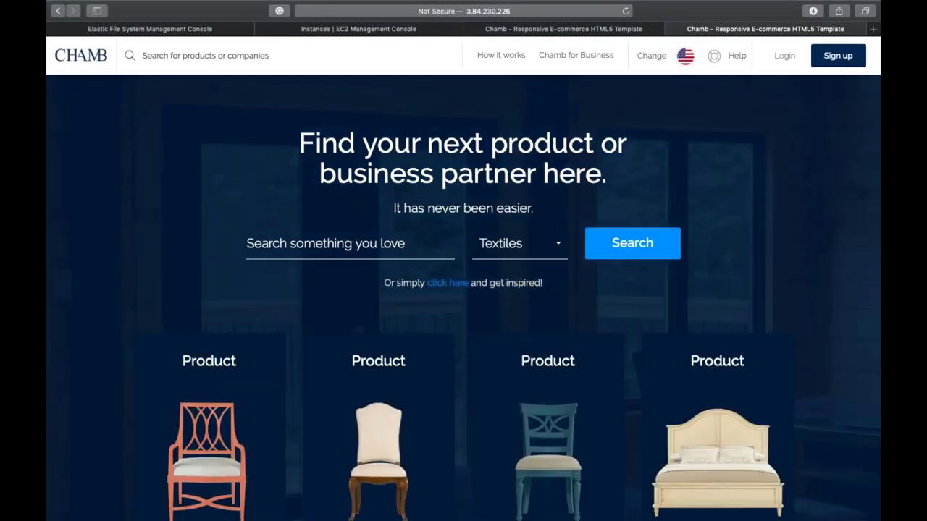
Step: Load Server2's public IPv4 address in a new tab, then return to the load-balanced store tab
left_click(358, 28)
left_click(615, 167)
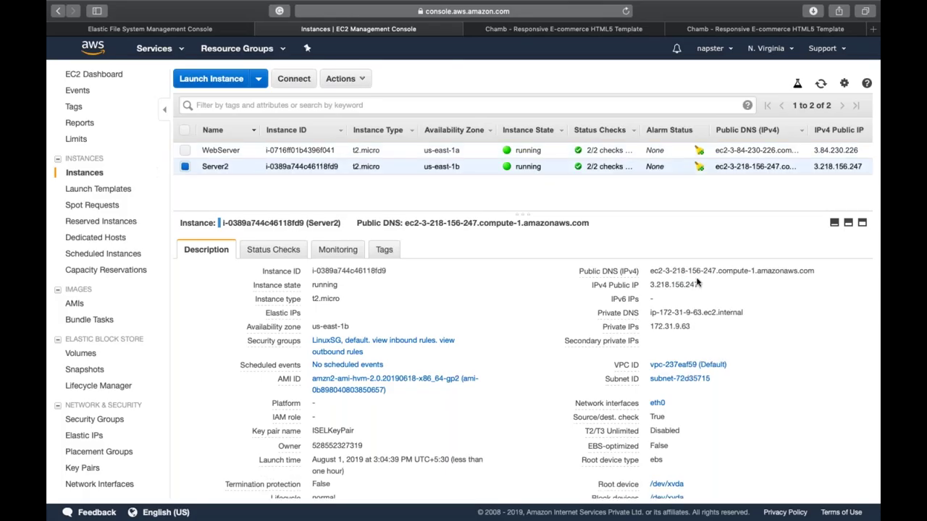
left_click(706, 286)
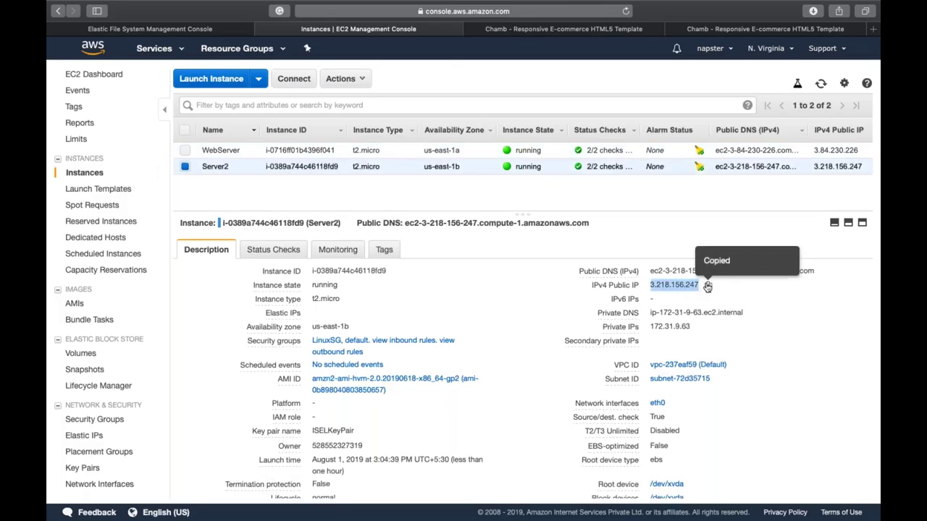
key("super+t")
key("super+v")
key("Return")
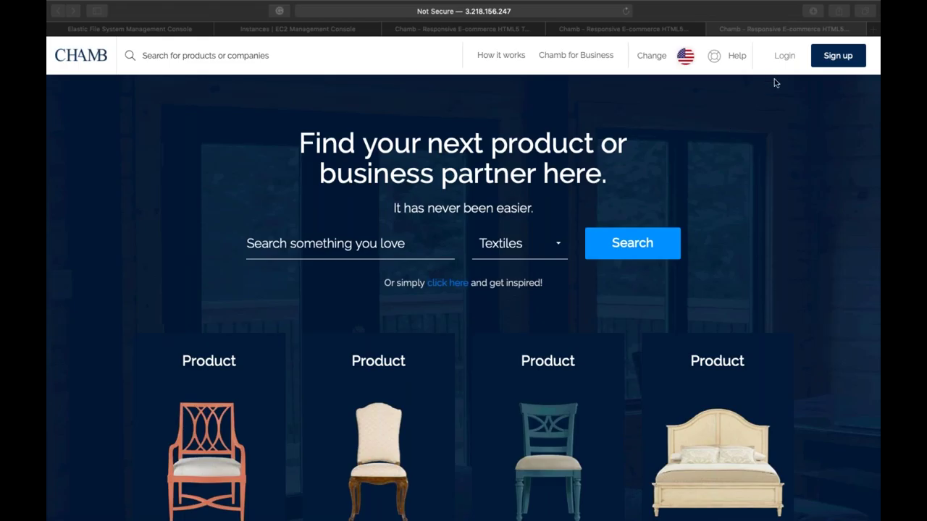
left_click(640, 96)
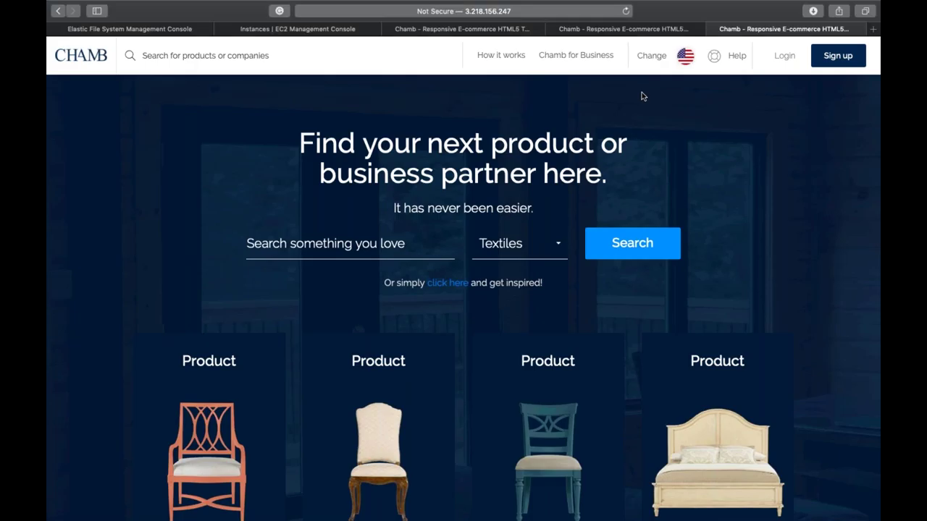
left_click(507, 29)
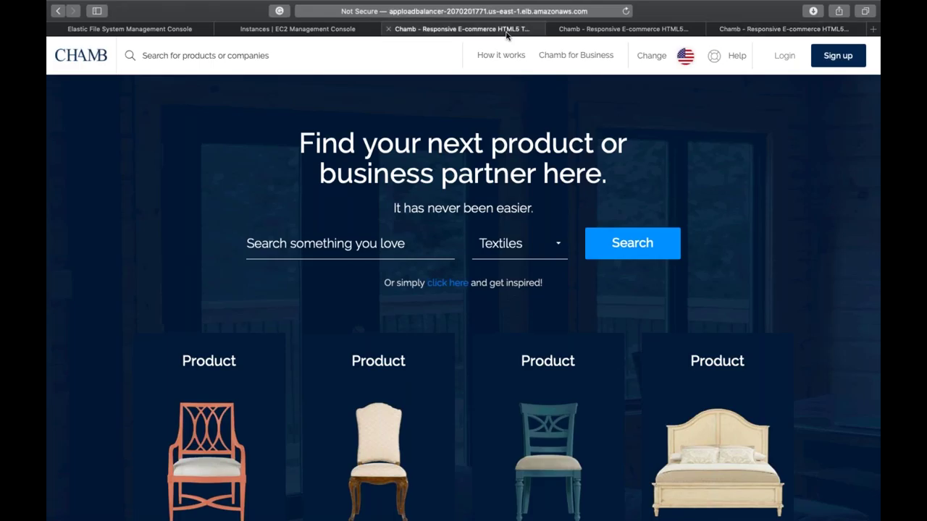
Step: Add 'abcd.com -' below the Region note followed by the pasted load balancer URL
key("super+Tab")
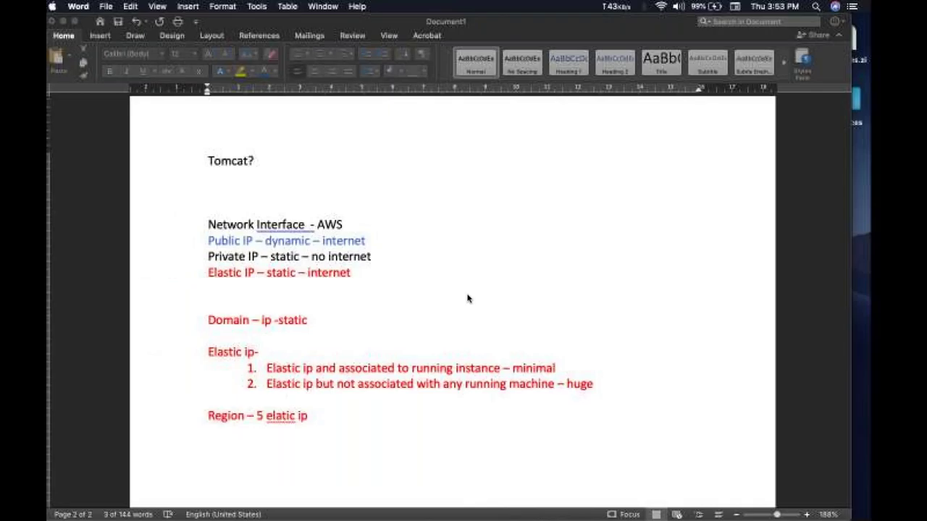
scroll(435, 369, "down", 5)
left_click(418, 372)
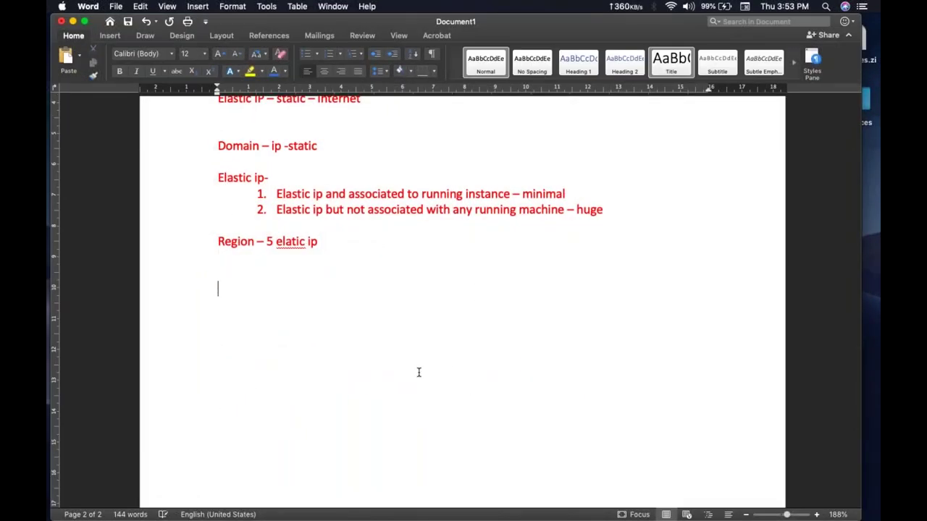
type("abcd.com -")
key("super+Tab")
key("super+l")
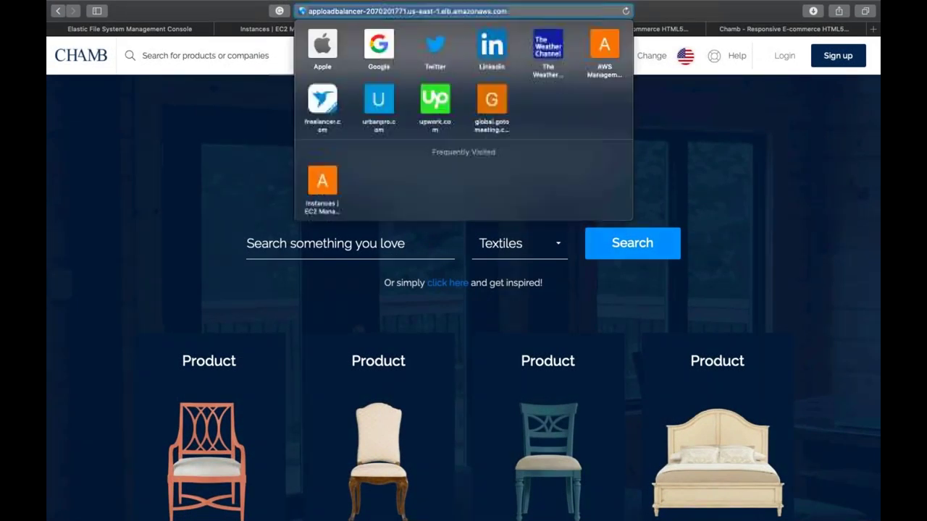
key("super+Tab")
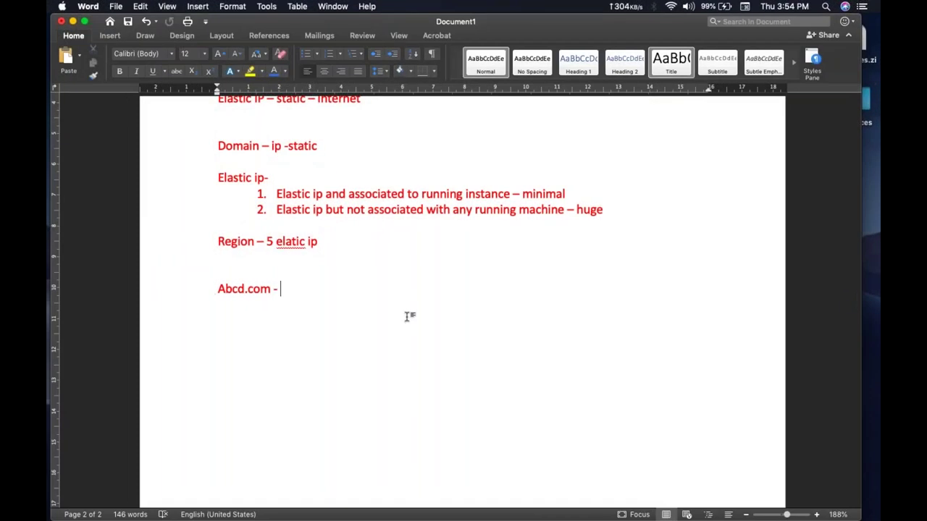
key("super+v")
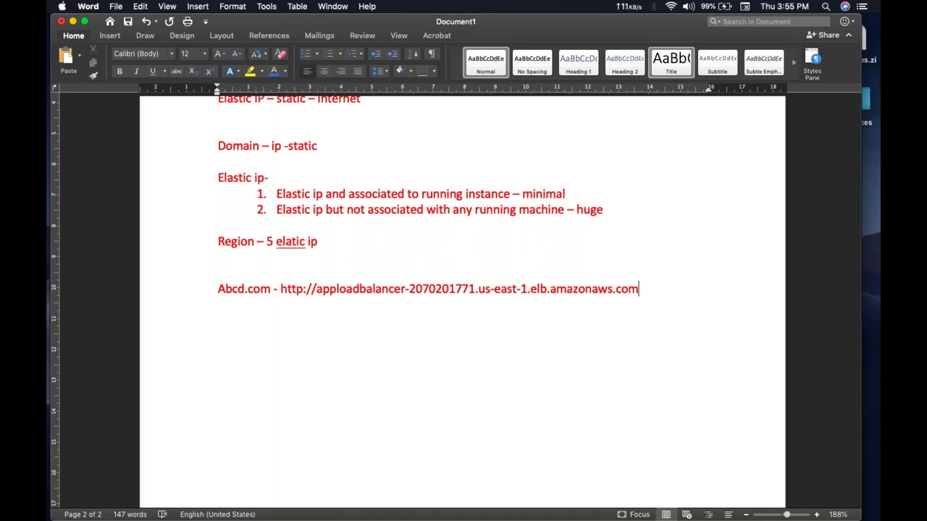
Step: Add two 'ip' lines beneath the load balancer URL in the Word notes
key("Return")
type("ip")
key("Return")
type("ip")
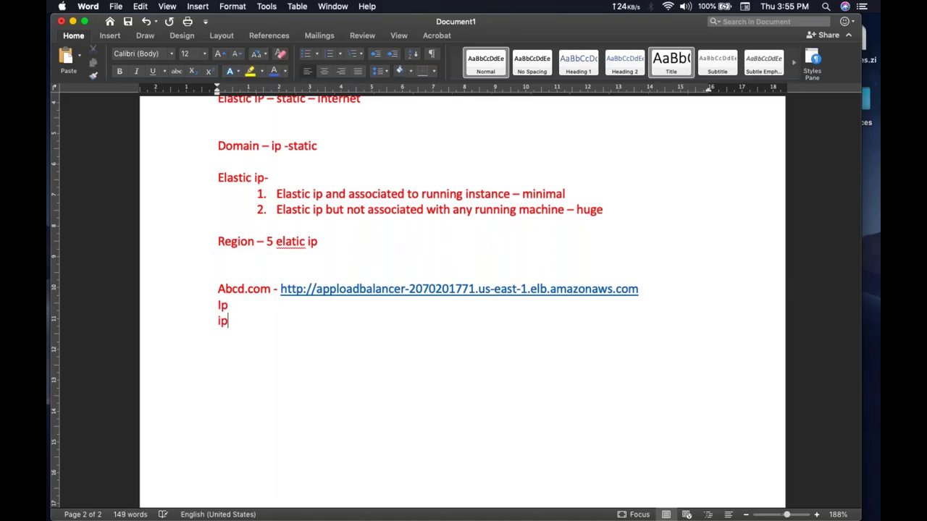
key("Return")
key("ctrl+Right")
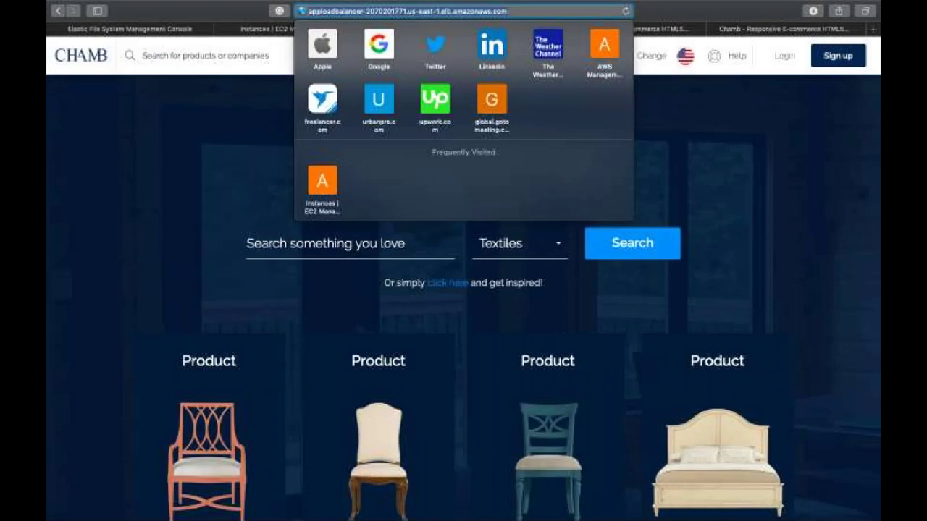
Step: Select Server2's public IPv4 address 3.218.156.247 on the EC2 Instances page
left_click(210, 139)
left_click(256, 33)
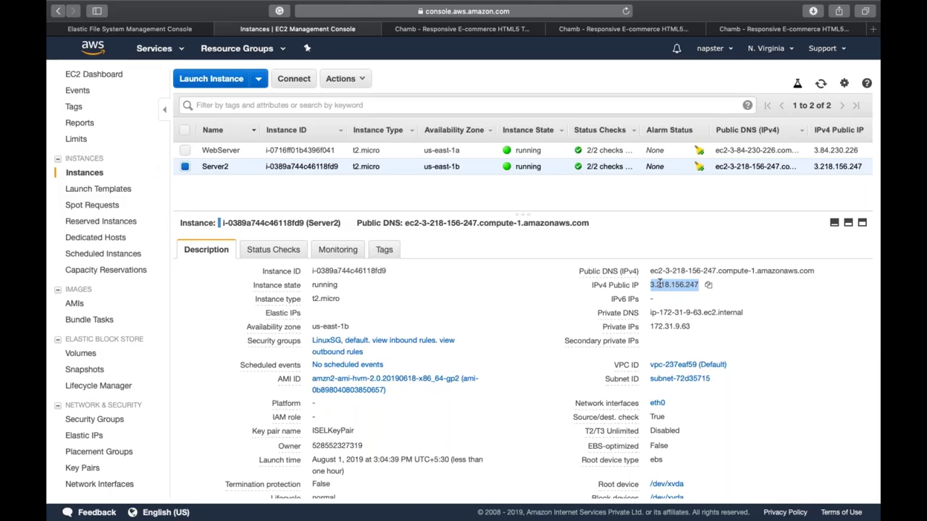
left_click(660, 283)
double_click(660, 284)
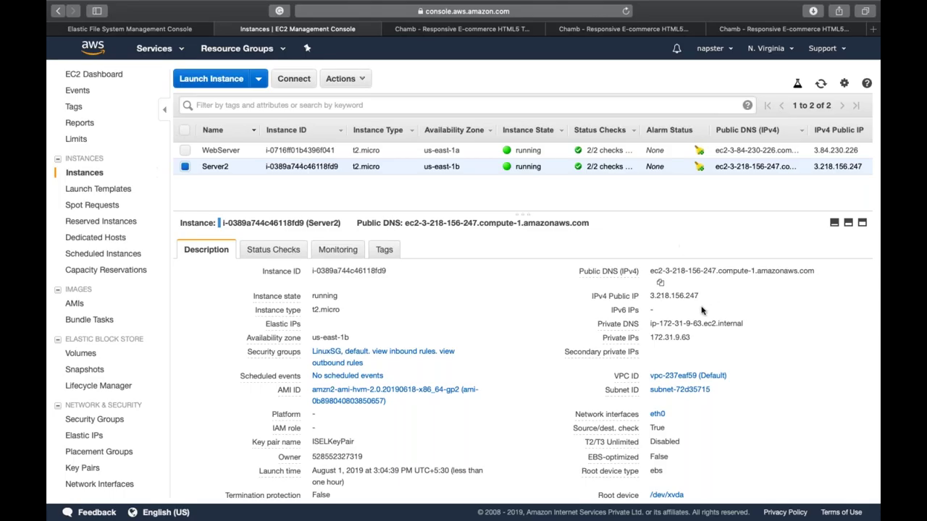
scroll(667, 304, "down", 1)
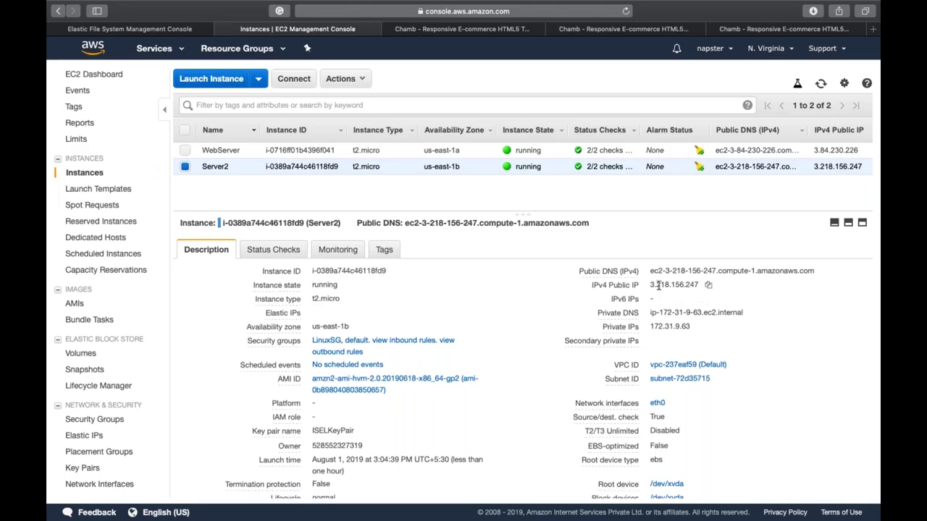
double_click(657, 286)
double_click(657, 285)
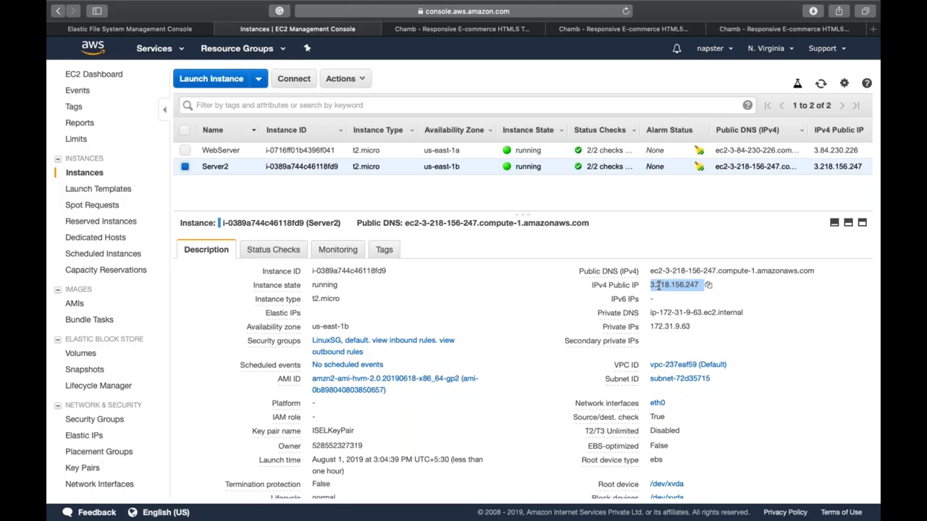
key("ctrl+Left")
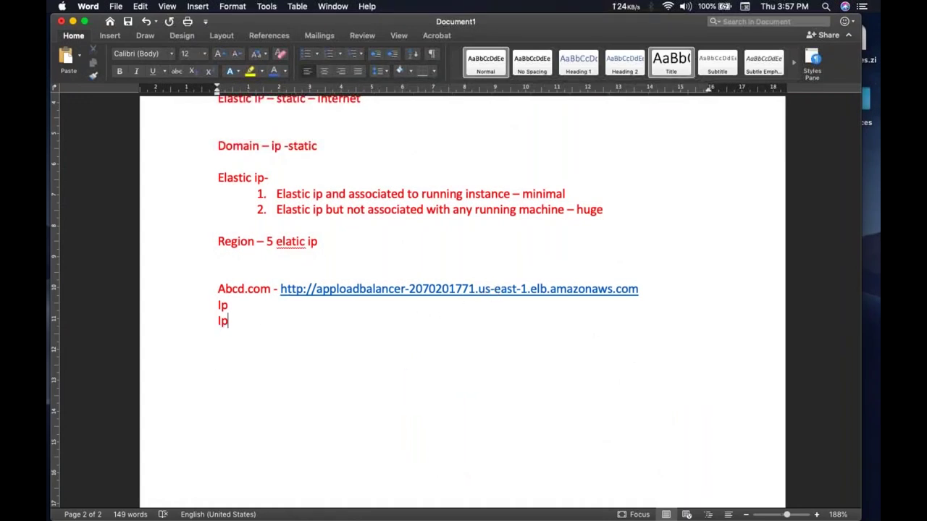
left_click(260, 310)
Step: Review Server2's inbound security group rules in the EC2 console
key("ctrl+Right")
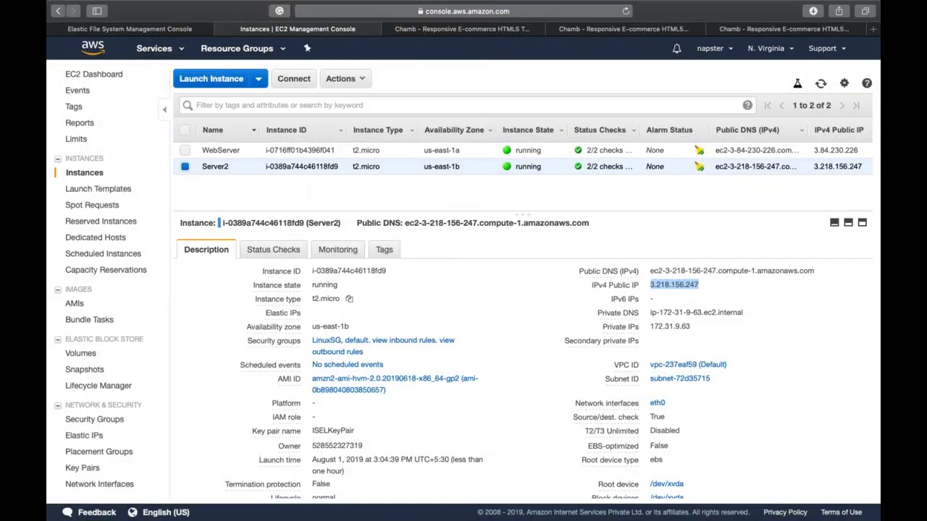
left_click(407, 340)
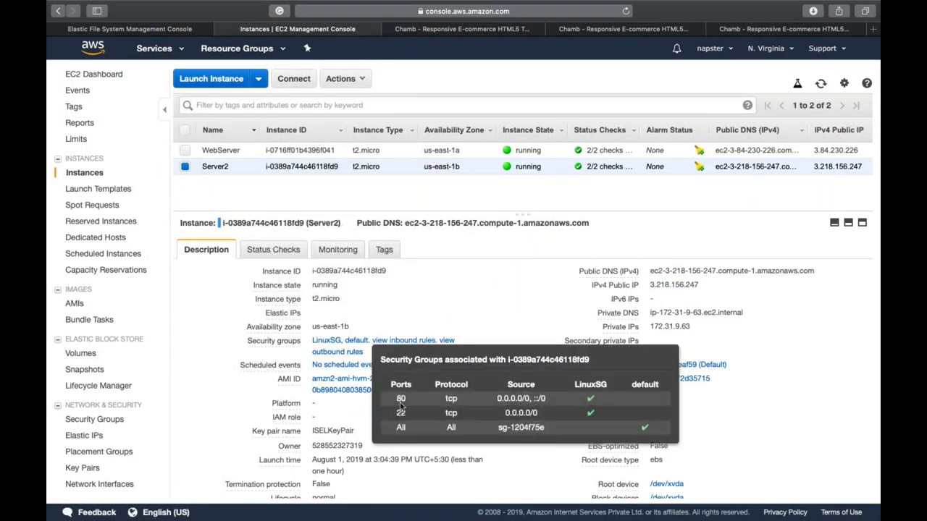
left_click(453, 310)
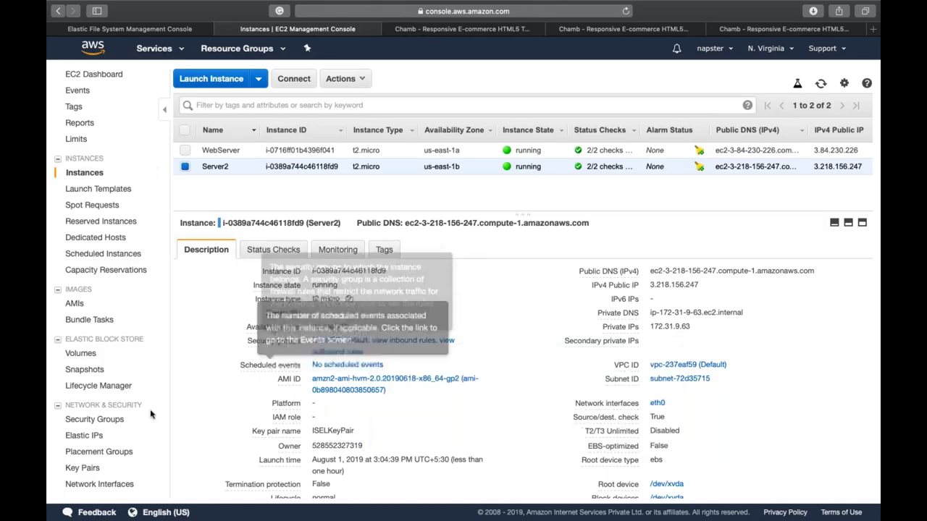
Step: From the Load Balancers page, open the load balancer's security group sg-07d4c811f2d633145 (ELB_EG)
scroll(90, 406, "down", 3)
left_click(93, 421)
scroll(425, 352, "down", 8)
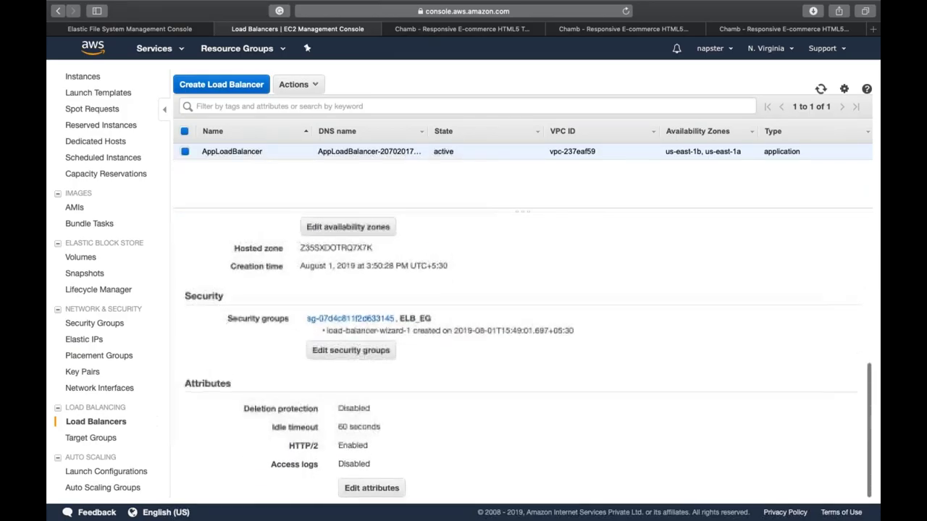
left_click(365, 316)
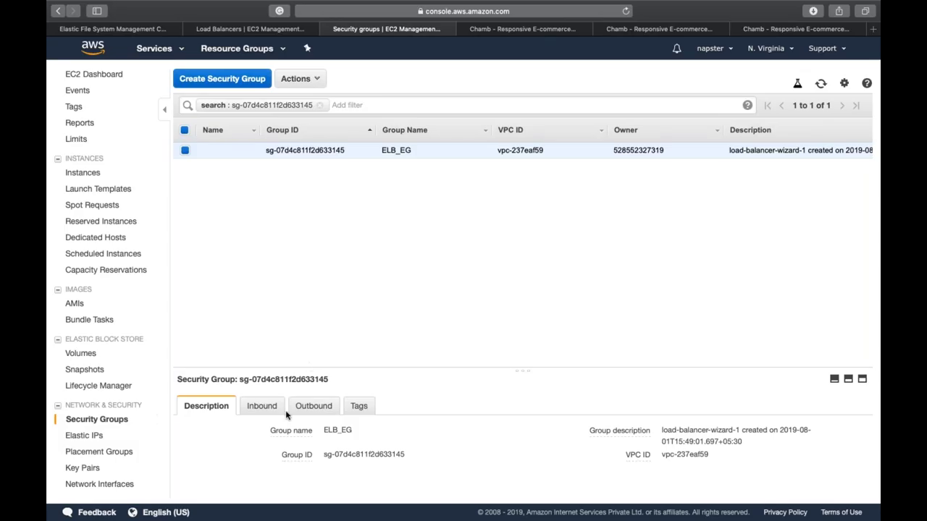
Step: Review ELB_EG's inbound HTTP port 80 rule, then clear the filter to list all security groups
left_click(268, 412)
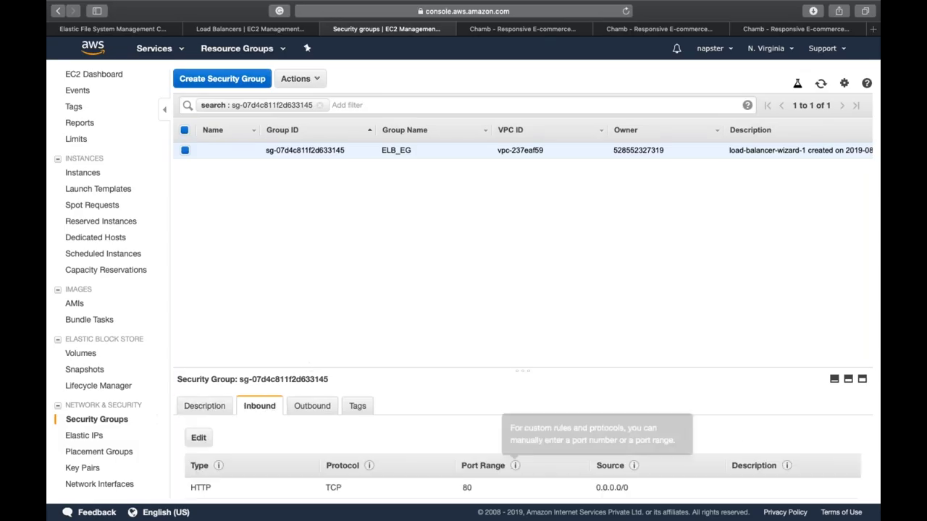
scroll(268, 412, "down", 1)
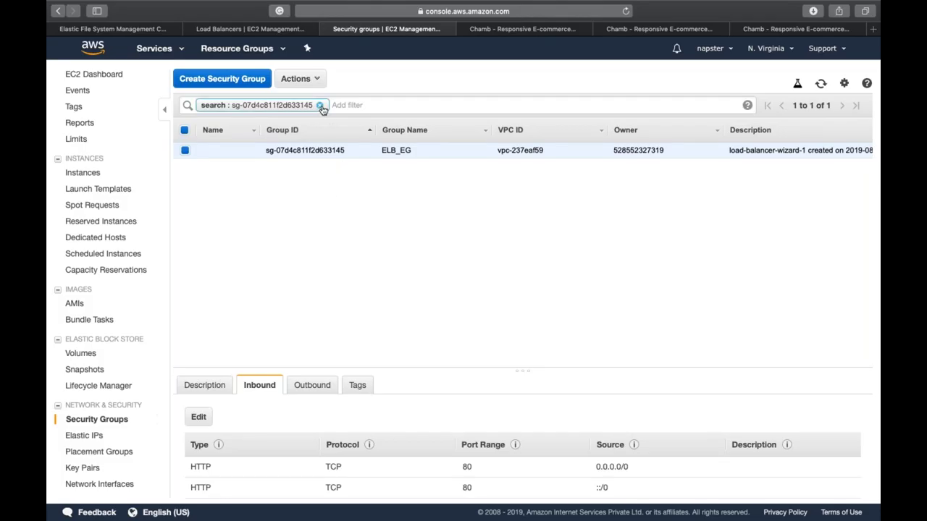
left_click(322, 107)
left_click(556, 273)
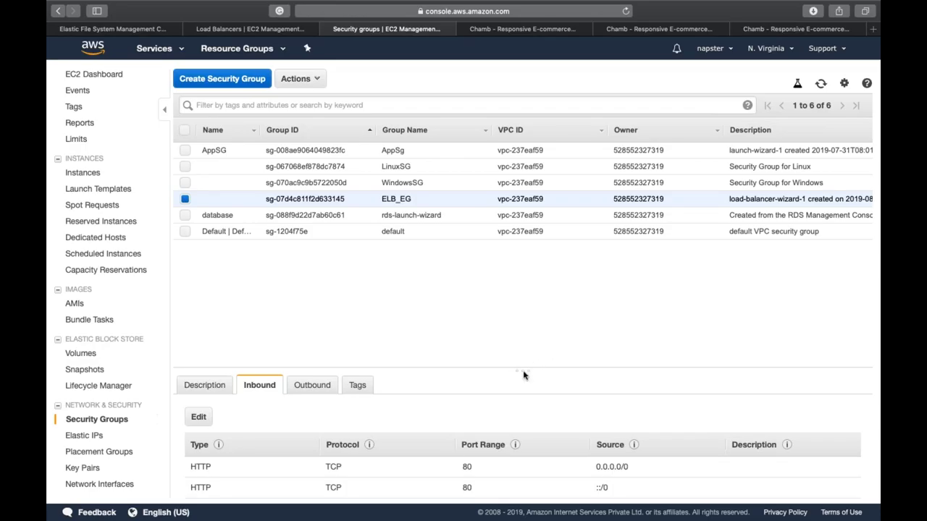
left_click_drag(524, 375, 530, 294)
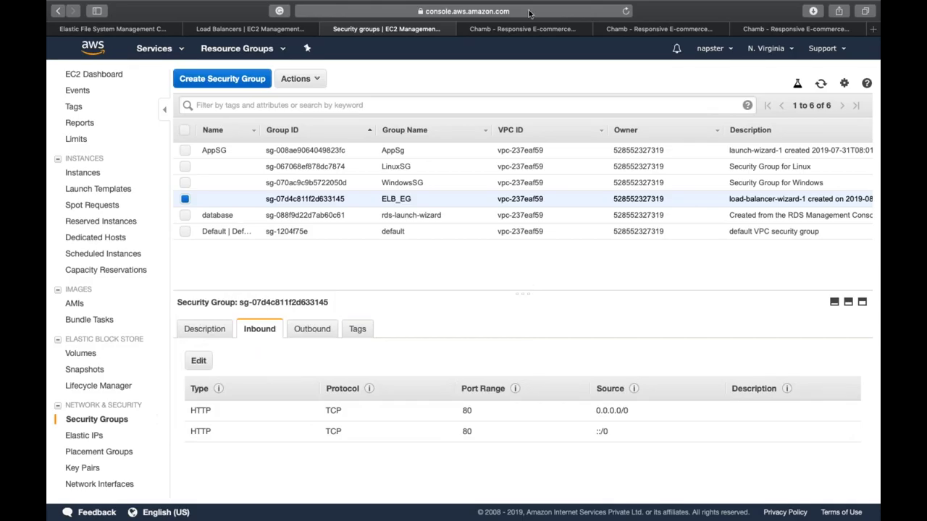
mouse_move(523, 9)
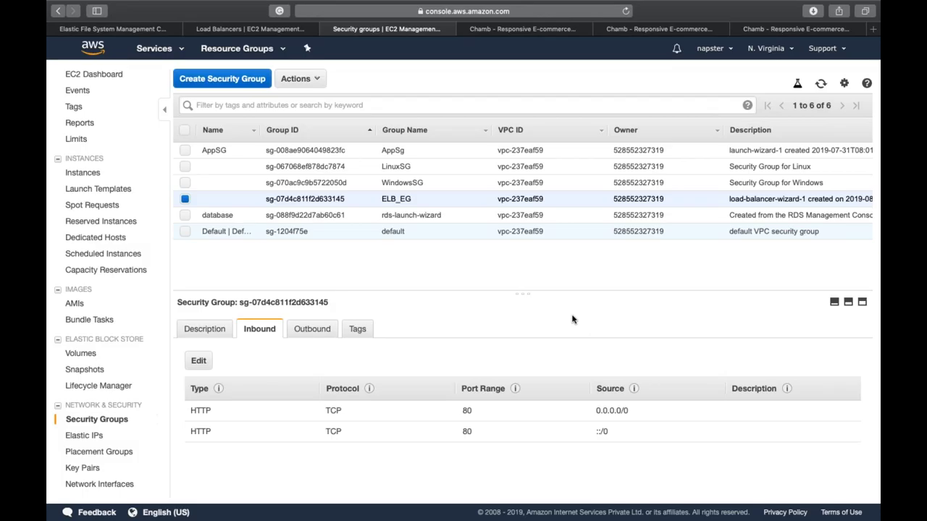
Step: Inspect the WebServer instance's inbound security rules, then advance to the network diagram slide
left_click(212, 27)
scroll(72, 189, "up", 3)
left_click(84, 173)
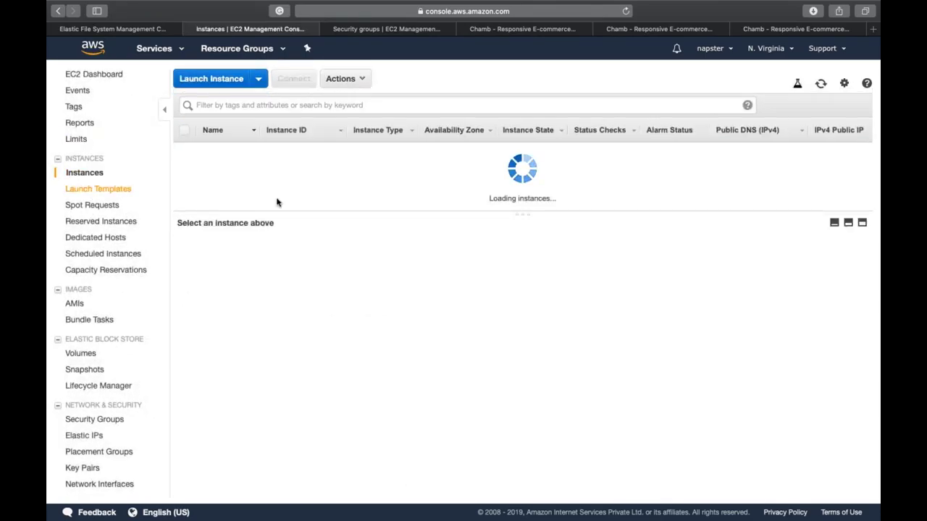
left_click(389, 154)
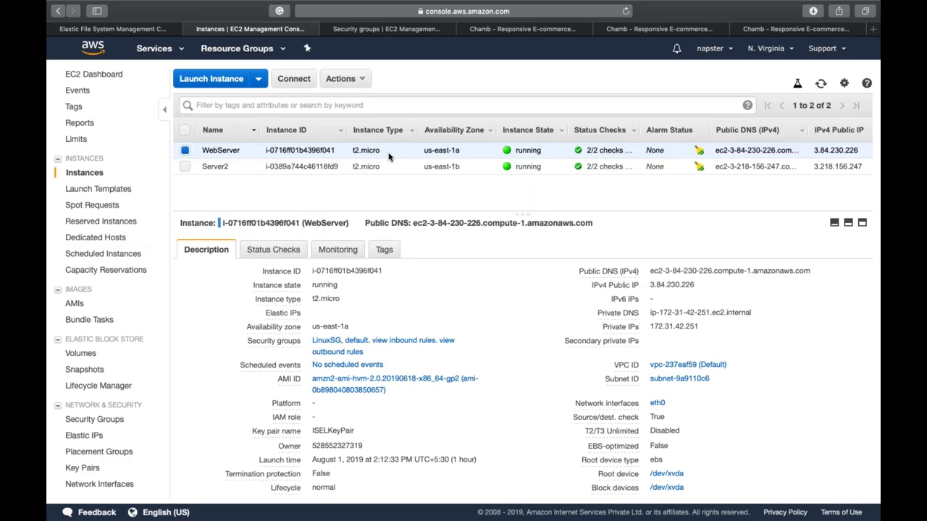
left_click(417, 341)
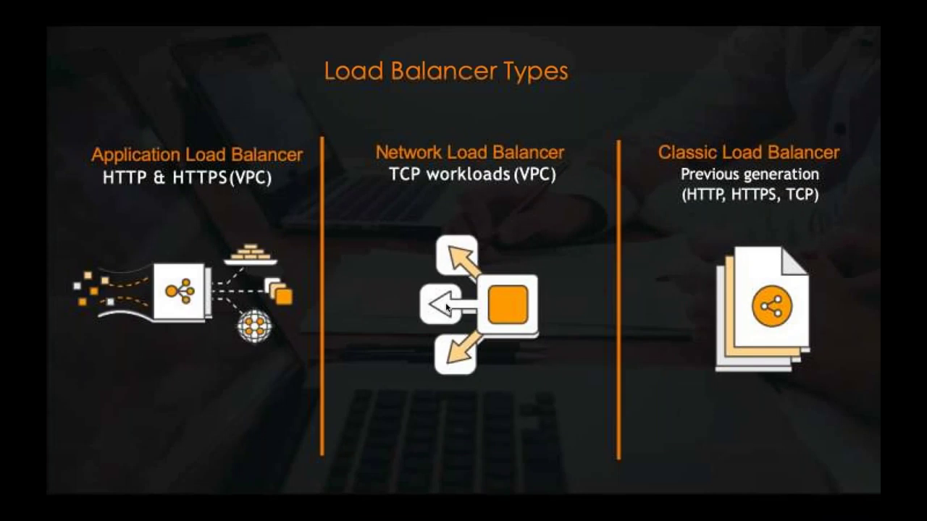
left_click(447, 308)
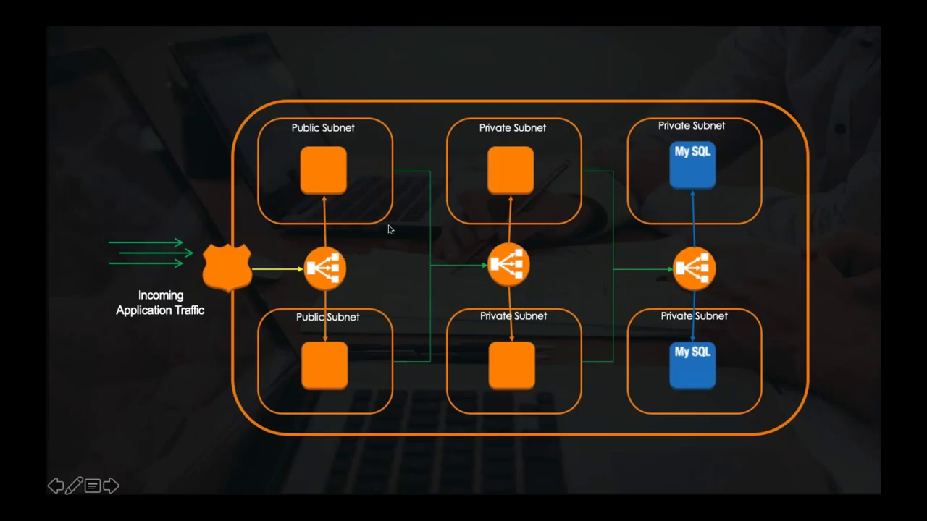
Step: Exit the network diagram slideshow and return to the EC2 console
key("Right")
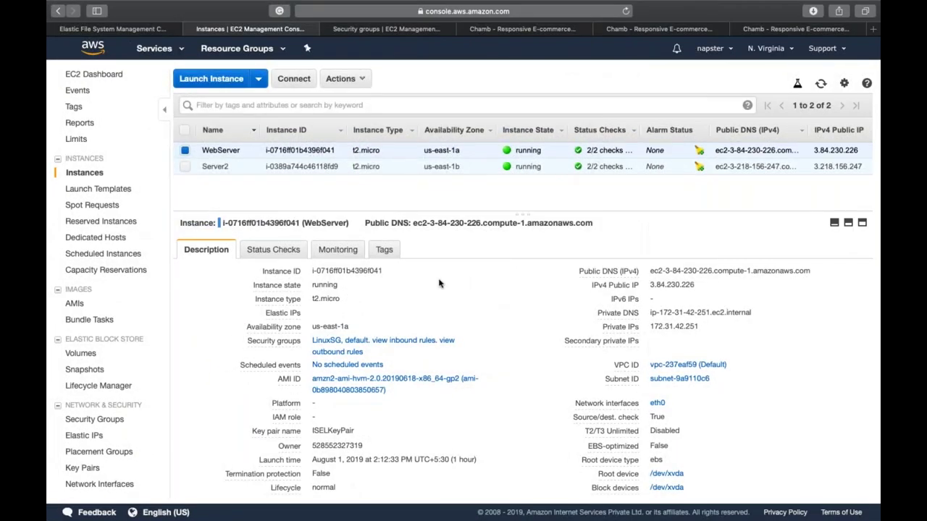
Step: Remove LinuxSG's HTTP ::/0 rule, change the 0.0.0.0/0 source to ELB_EG, and save
left_click(354, 30)
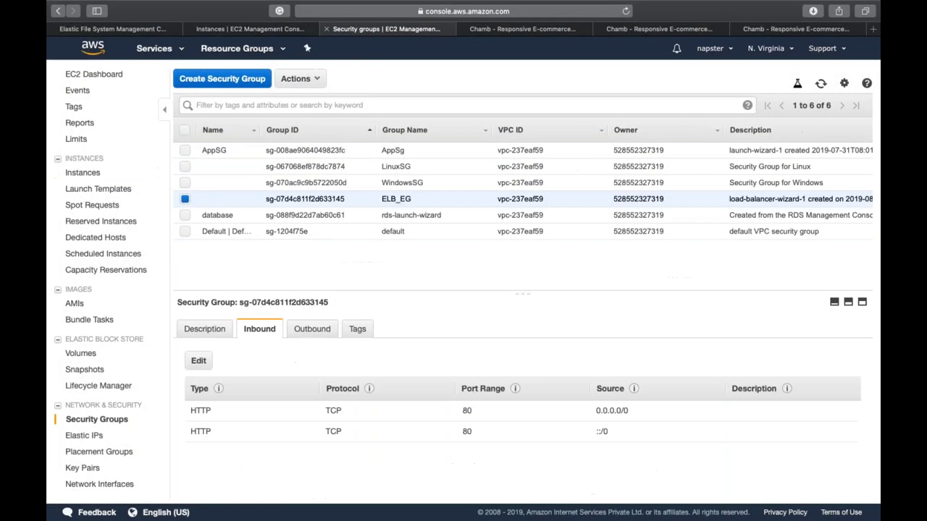
left_click(415, 171)
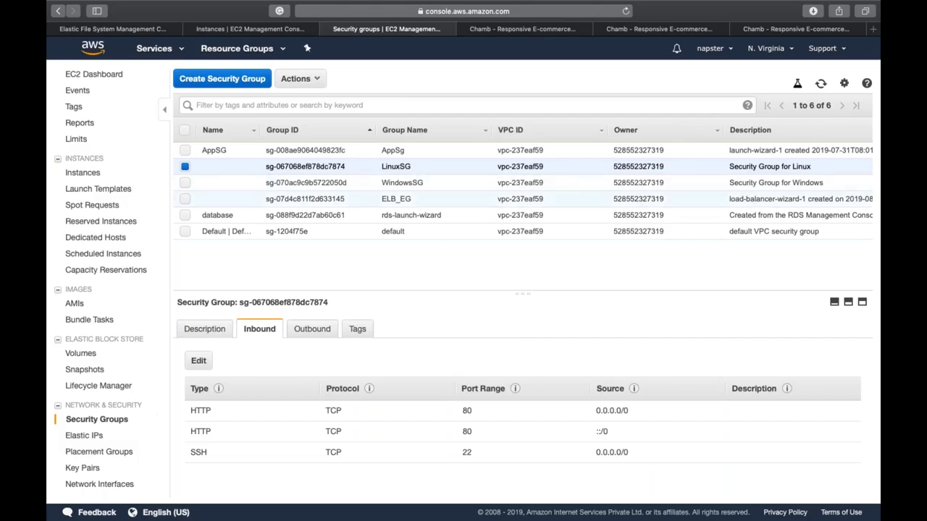
left_click(200, 361)
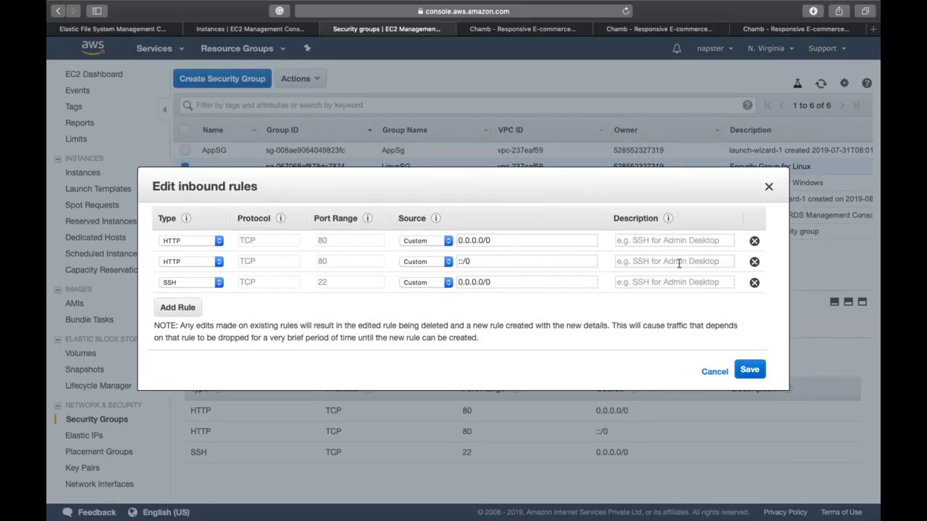
left_click(754, 262)
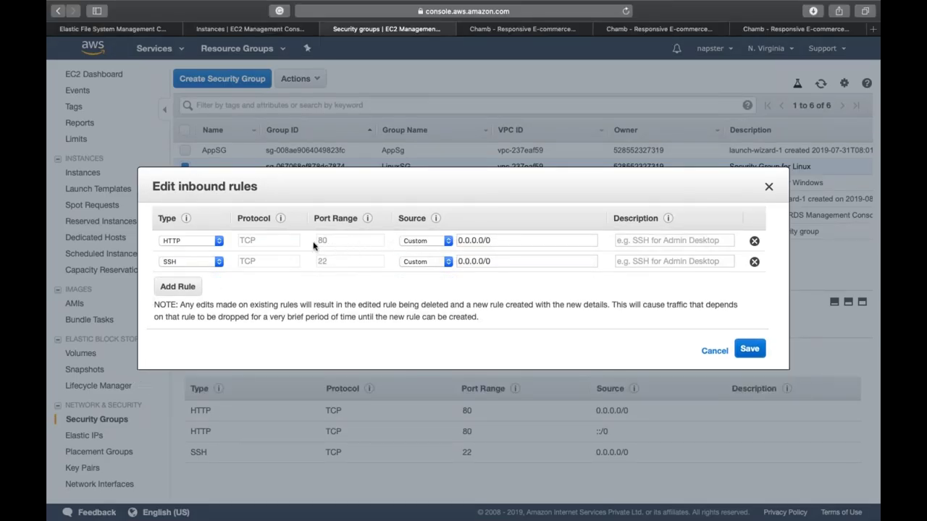
double_click(532, 238)
triple_click(532, 238)
type("s")
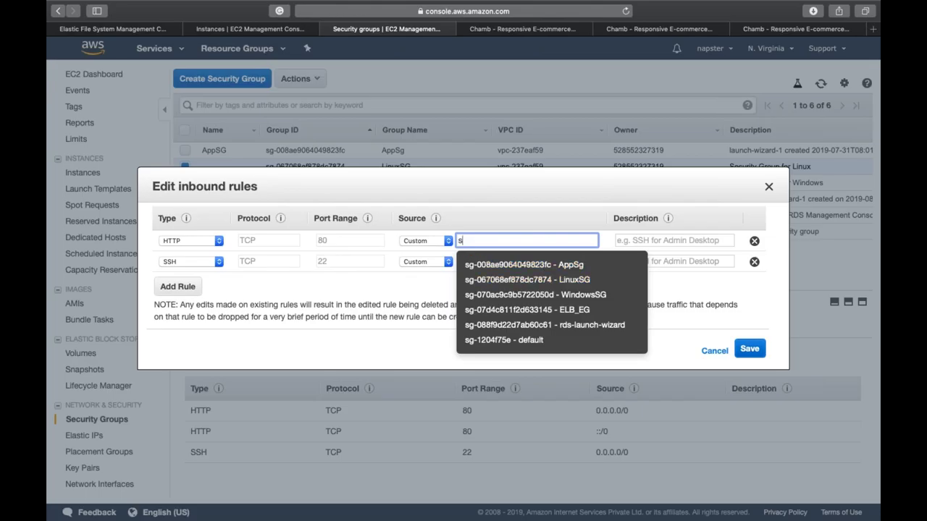
left_click(572, 313)
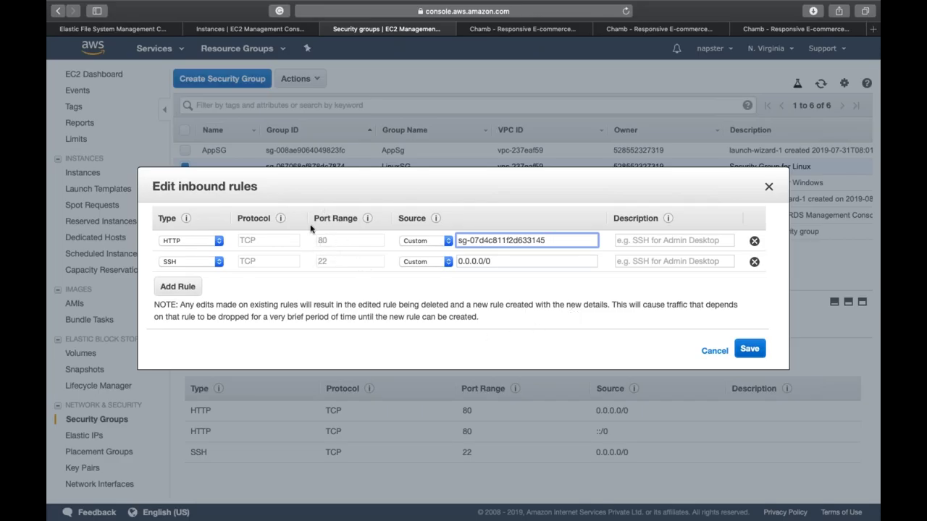
triple_click(482, 240)
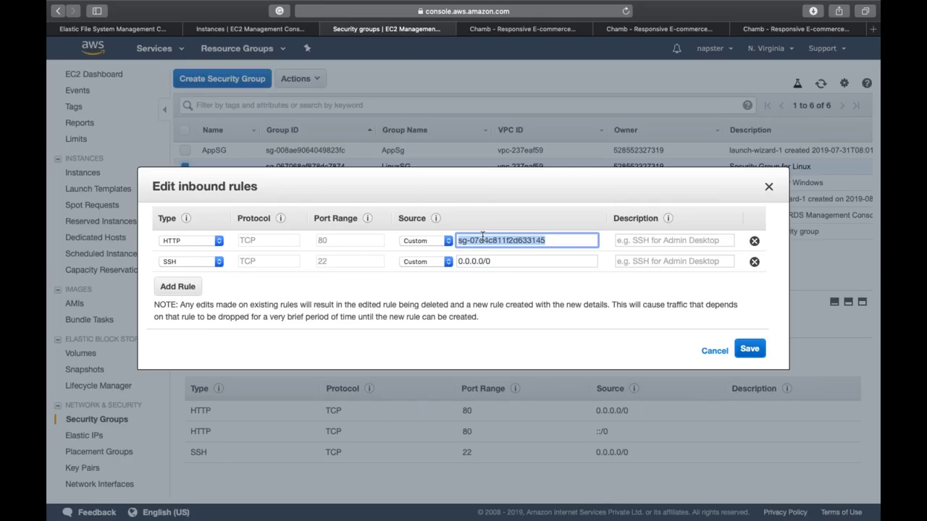
left_click(749, 349)
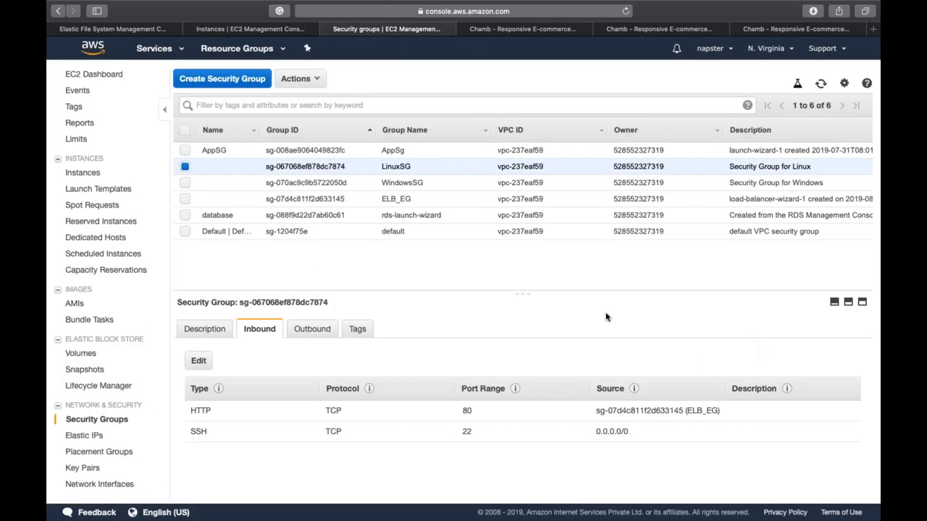
Step: Reload the load balancer's Chamb page and the 3.84.230.226 and 3.218.156.247 instance tabs
left_click(524, 28)
left_click(626, 11)
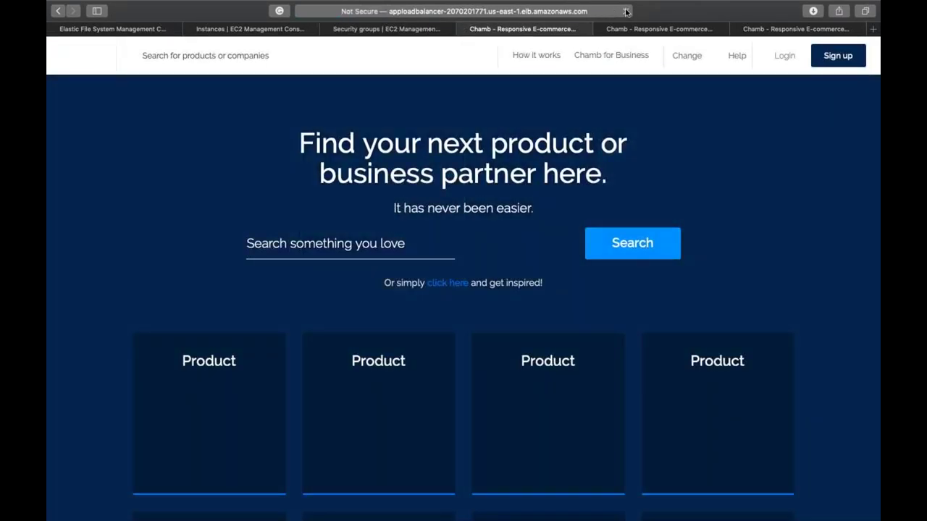
left_click(626, 11)
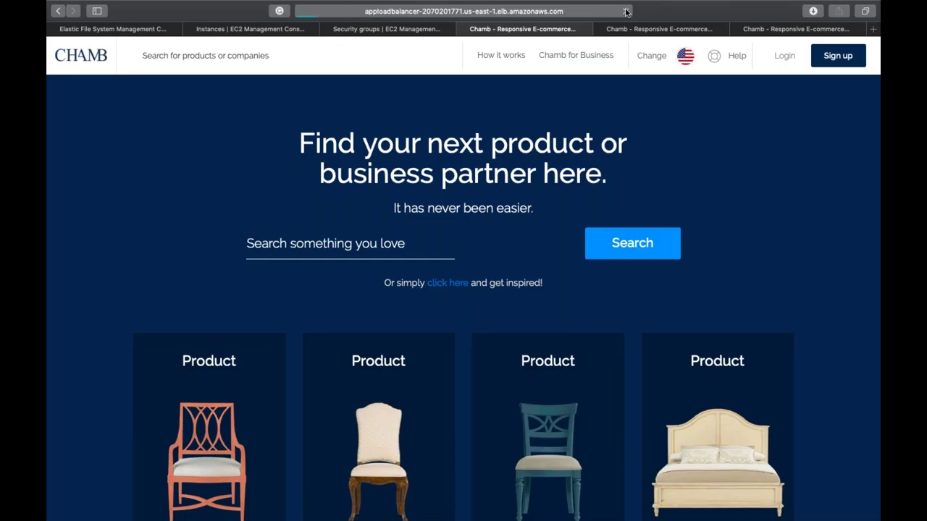
left_click(689, 28)
left_click(625, 12)
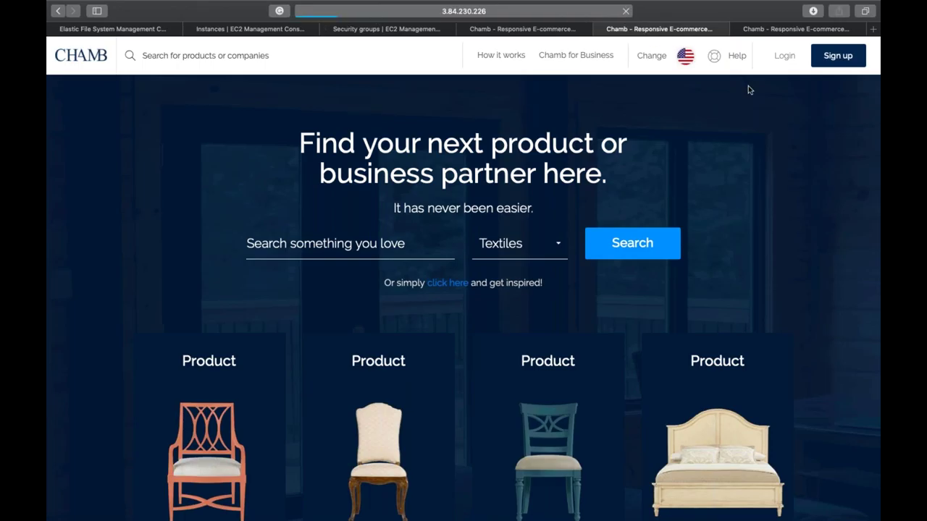
left_click(752, 31)
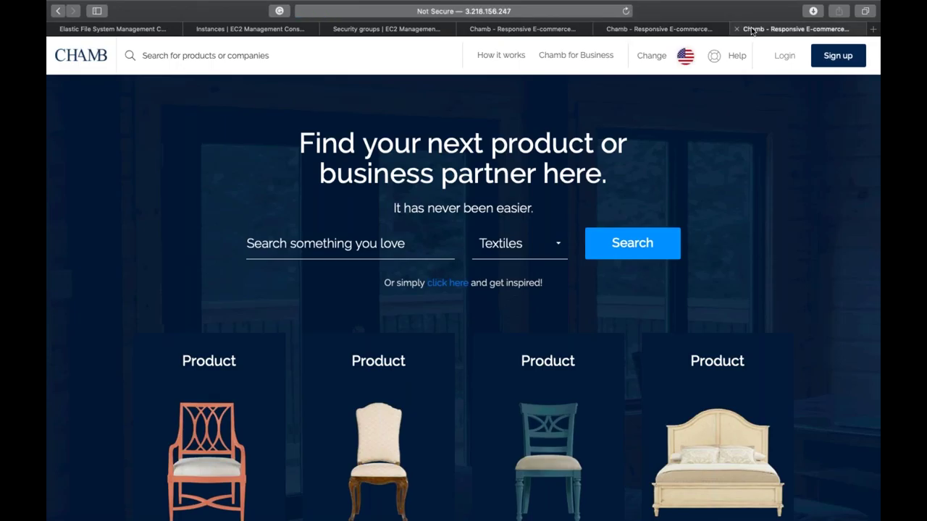
left_click(625, 11)
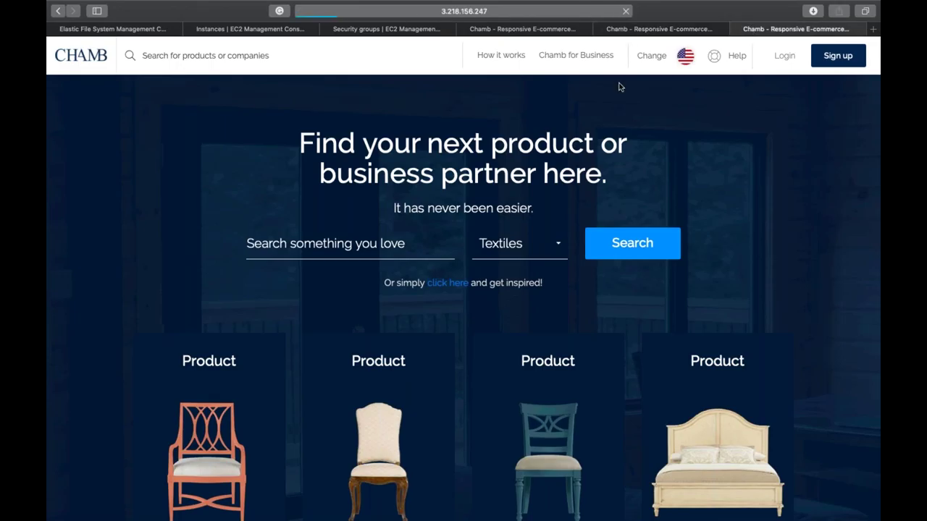
Step: Recheck the Chamb load balancer tab and the still-blank 3.84.230.226 instance tab
left_click(658, 29)
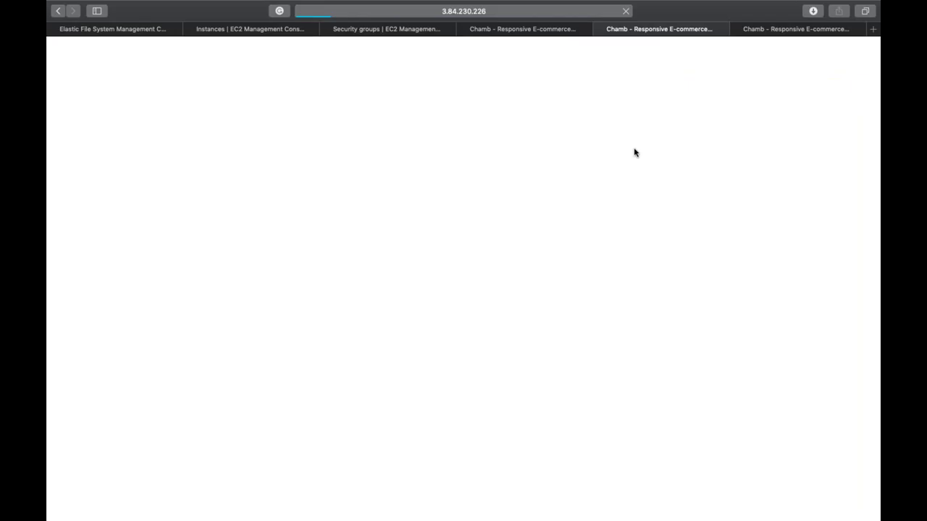
left_click(498, 33)
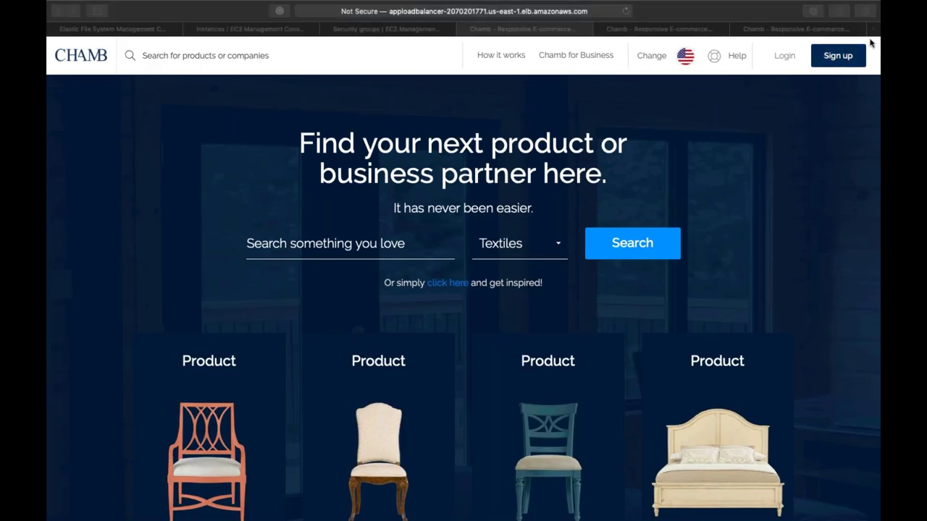
left_click(459, 265)
left_click(640, 31)
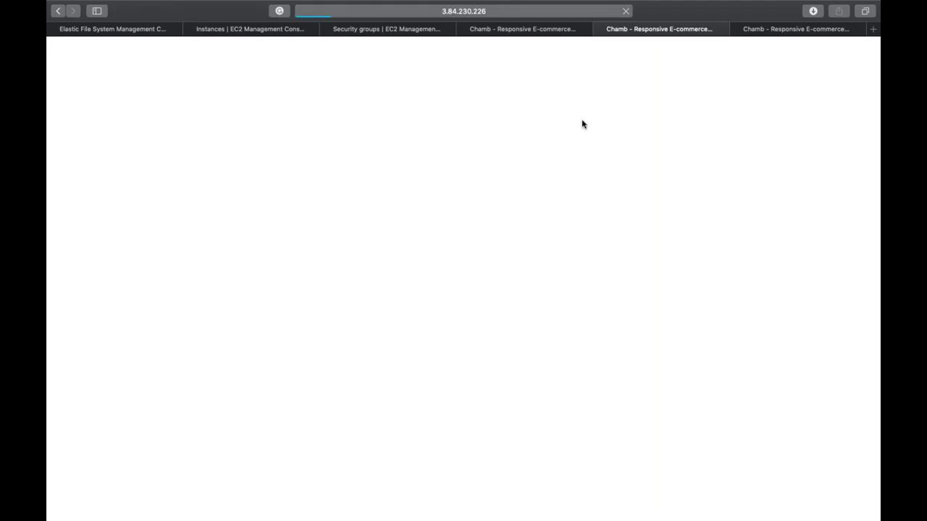
Step: Select 'Abcd' on the Abcd.com line in the Word notes
key("ctrl+Left")
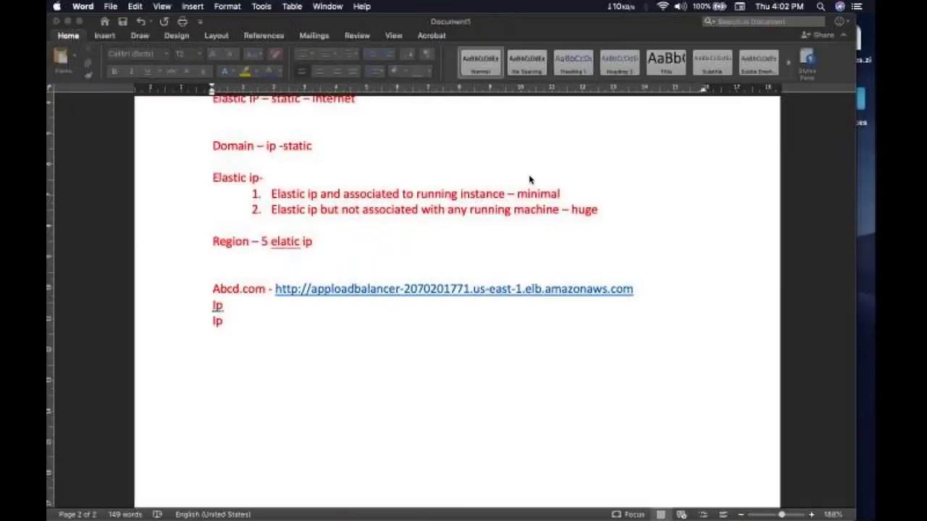
double_click(239, 289)
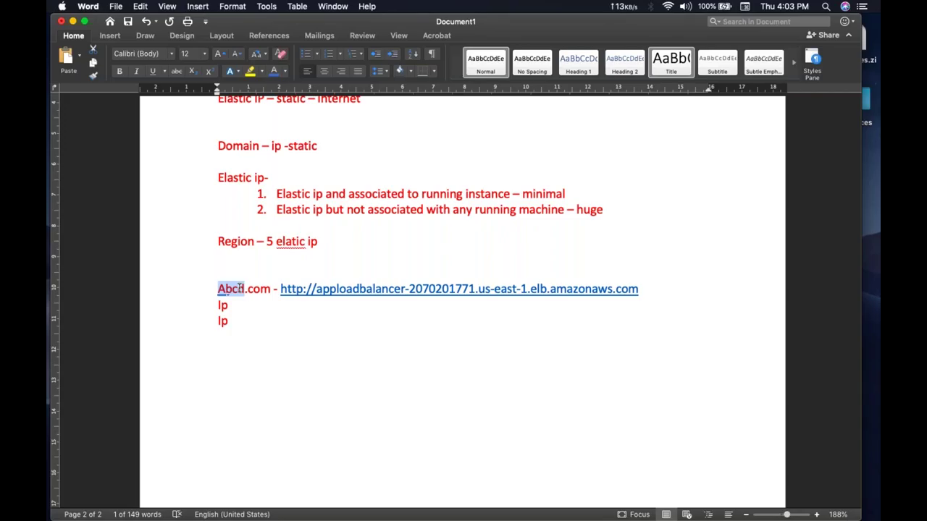
Step: Search for haproxy and browse haproxy.org, then close it and the failed instance tabs
key("ctrl+Right")
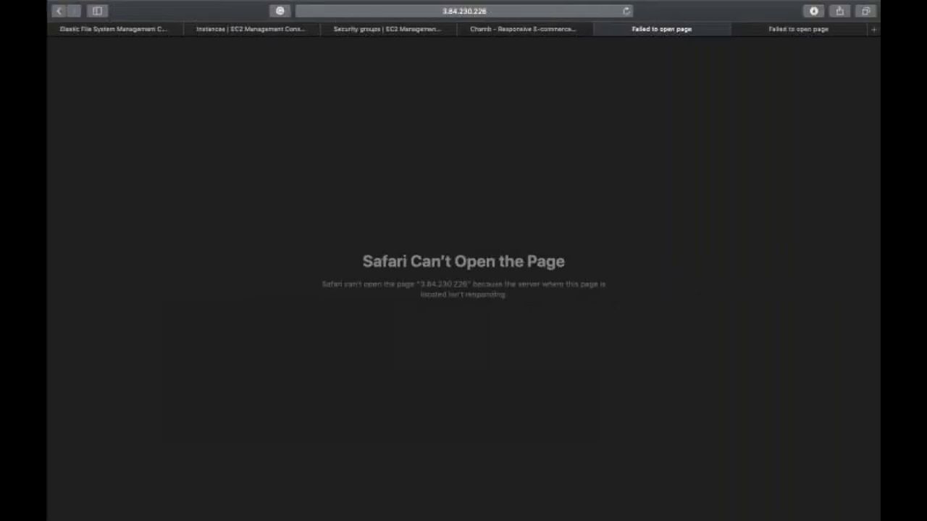
key("super+t")
type("haproxy")
key("Return")
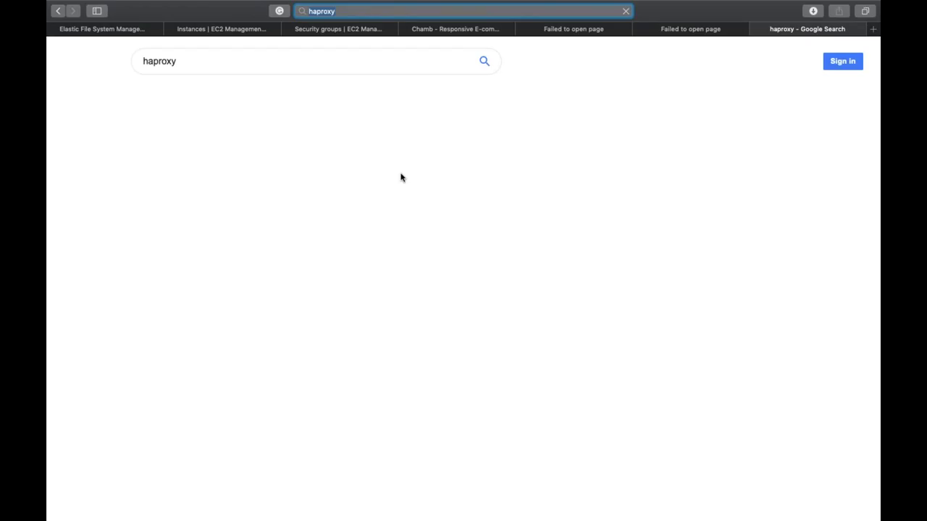
left_click(265, 143)
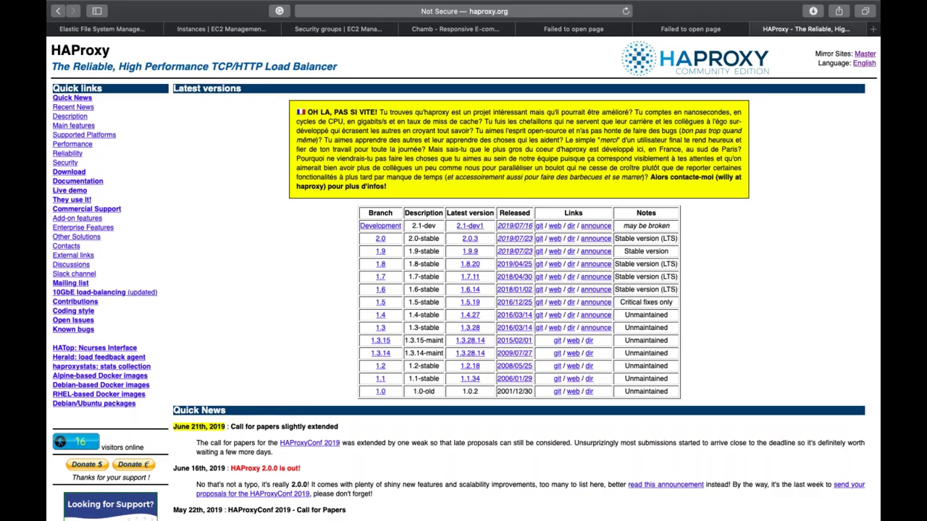
scroll(463, 290, "down", 5)
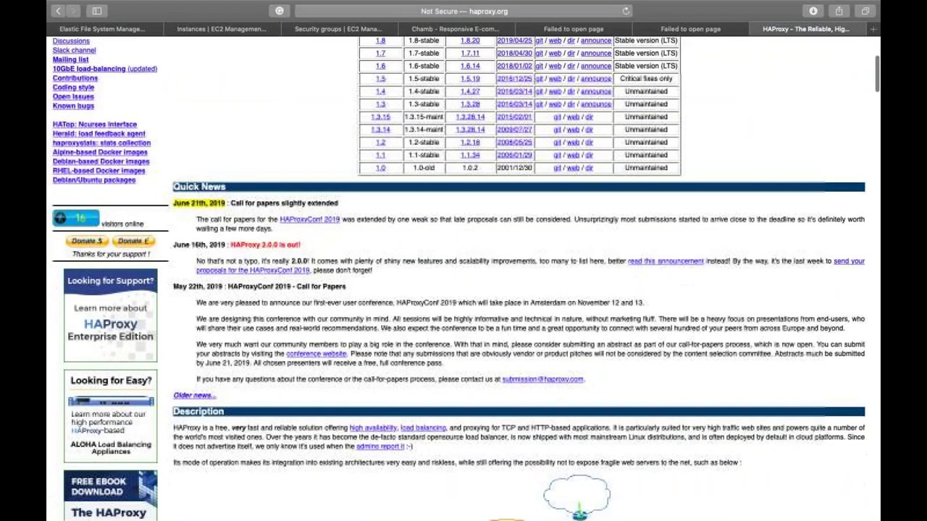
scroll(607, 156, "down", 7)
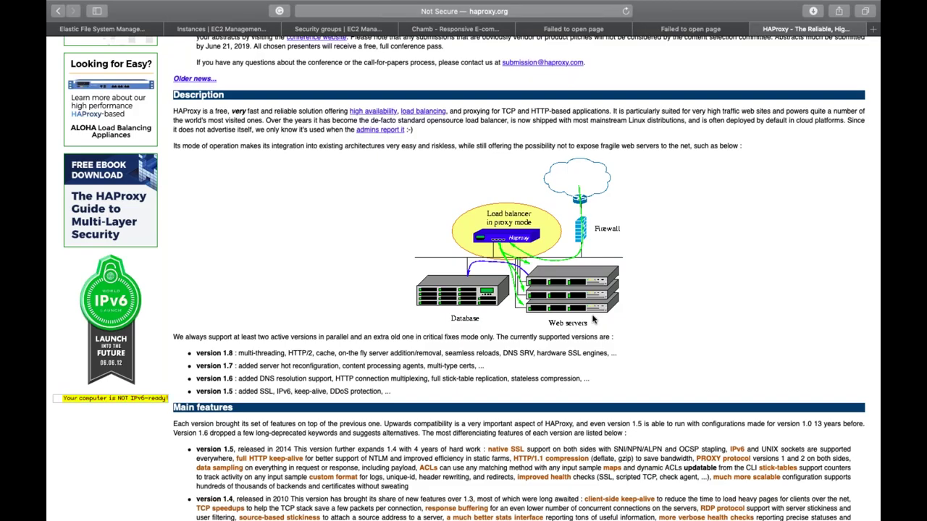
key("super+w")
key("super+w")
key("super+w")
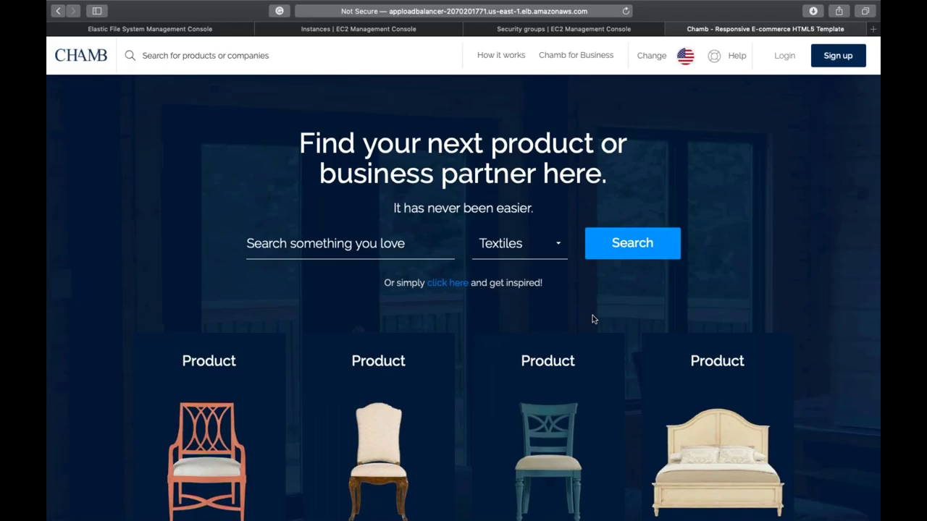
Step: Close the Chamb site tab to return to LinuxSG's inbound rules showing HTTP 80 from ELB_EG
key("super+w")
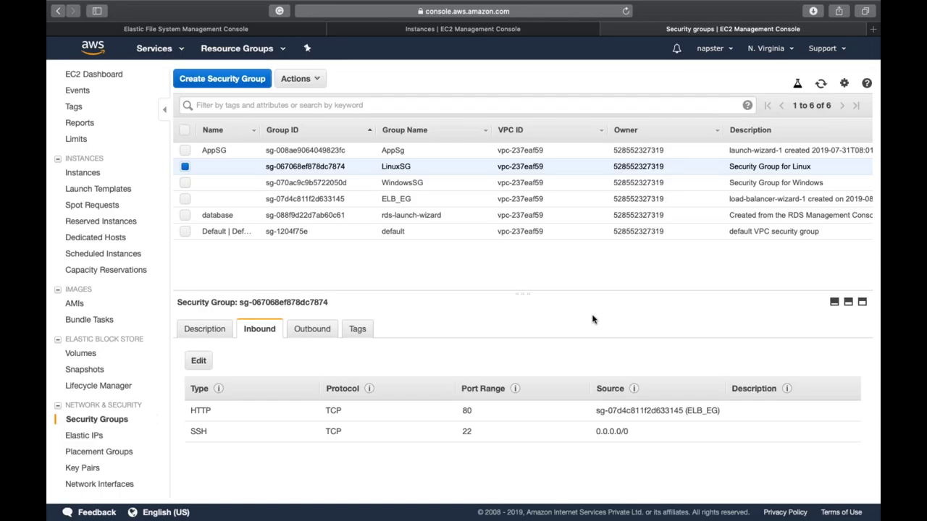
mouse_move(531, 4)
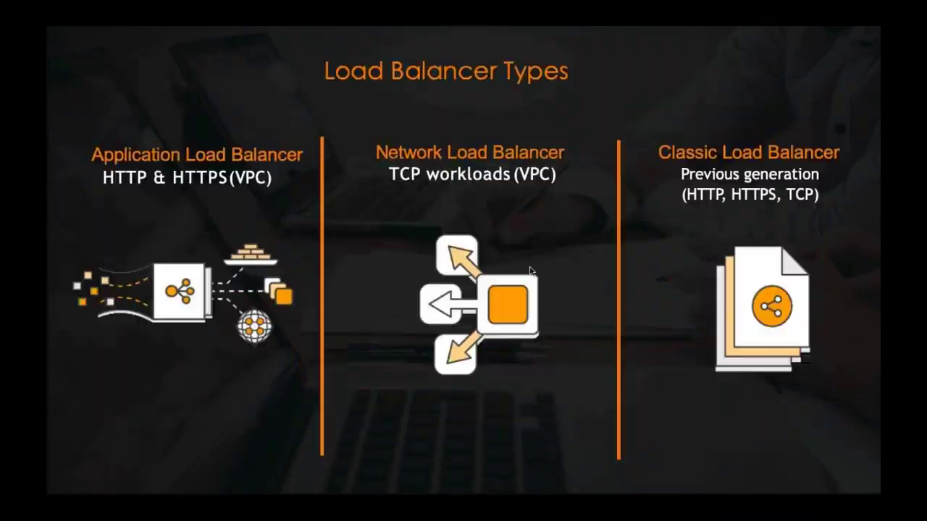
Step: Advance the slideshow through Health Check Terms and the VPC diagram to the EC2 Auto Scaling slide
key("Right")
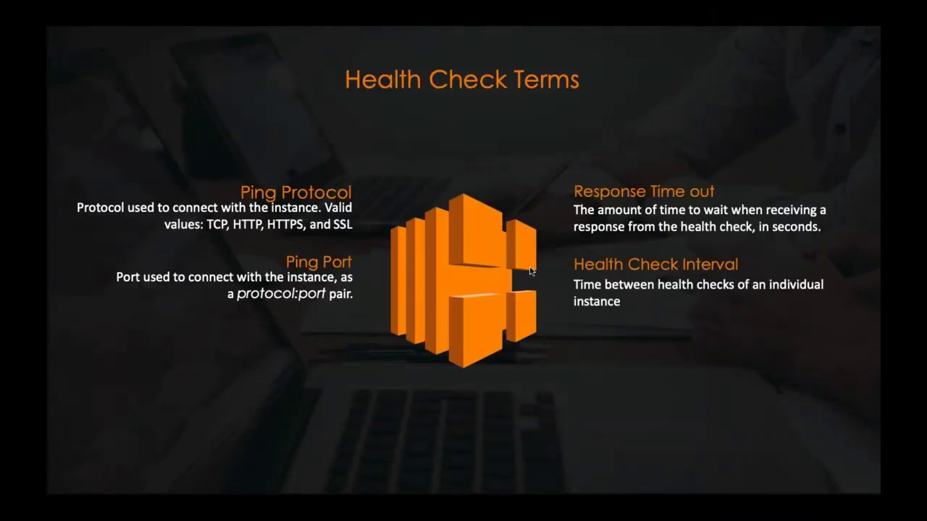
key("Right")
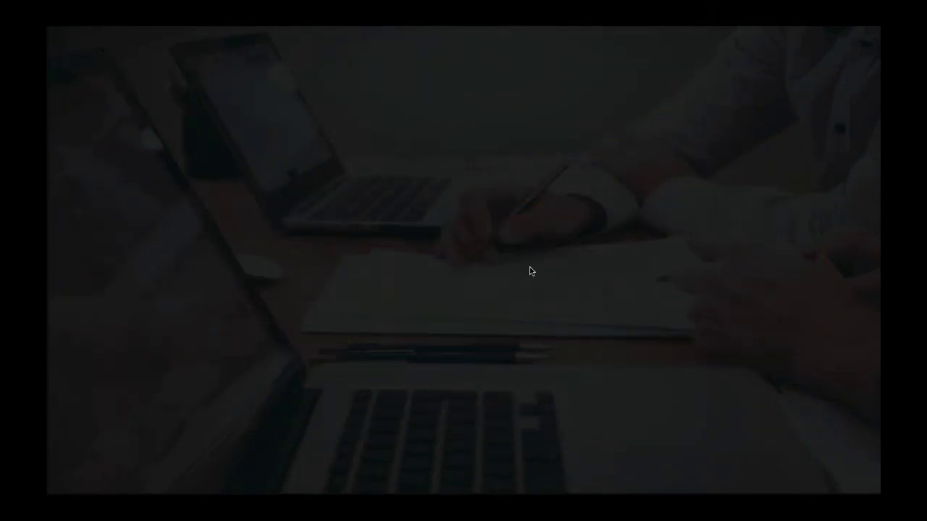
key("Right")
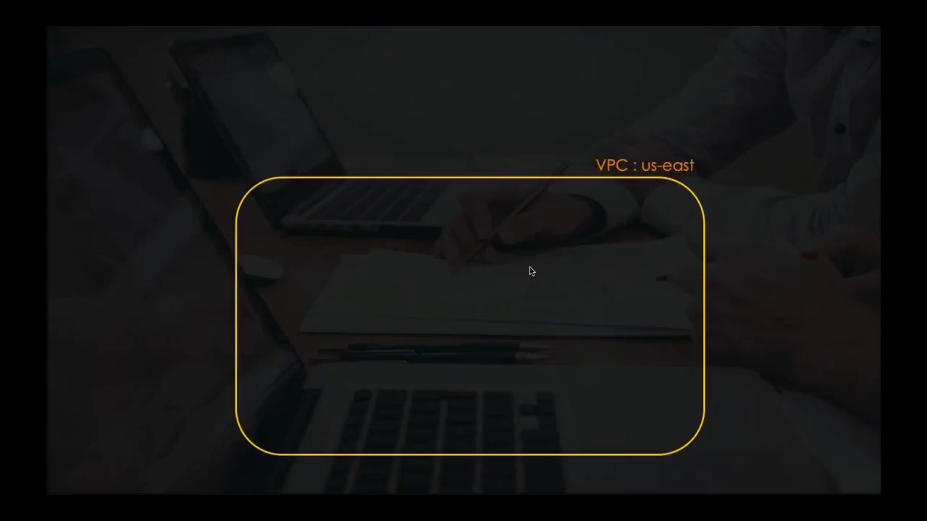
key("Right")
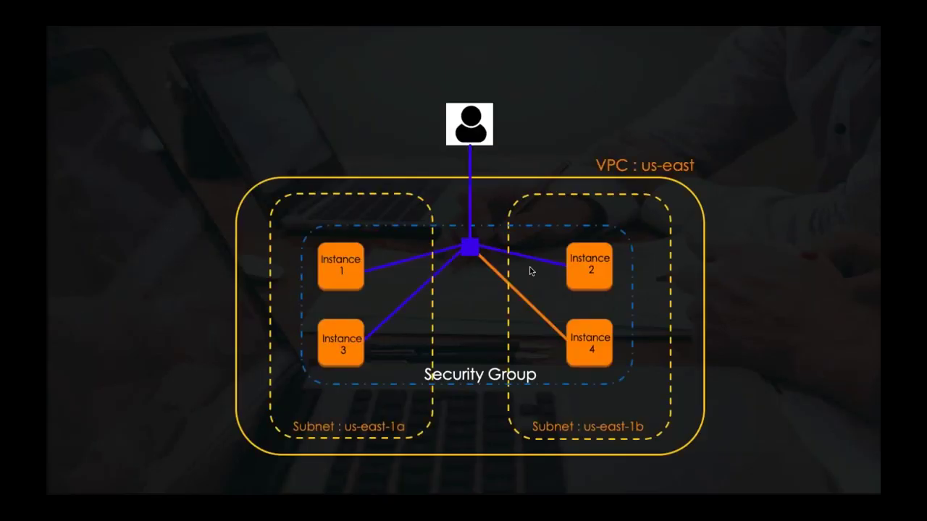
key("Right")
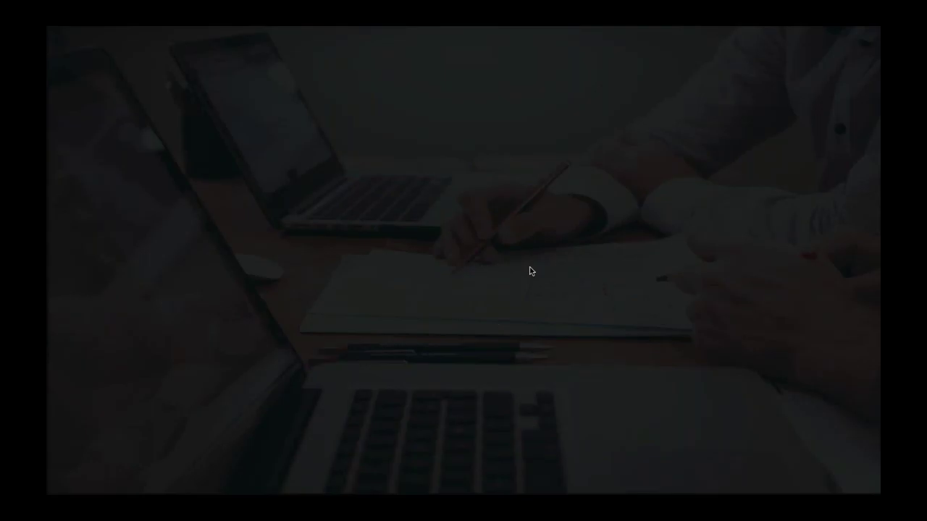
key("Right")
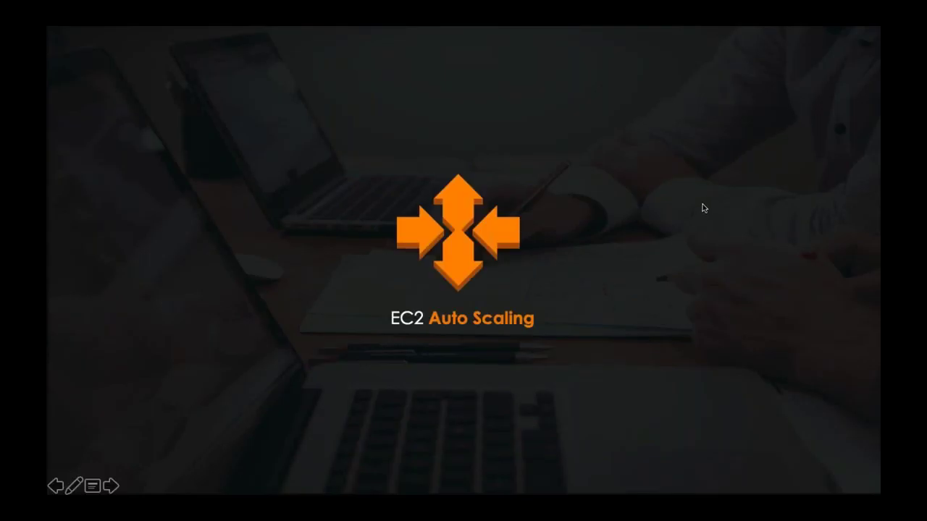
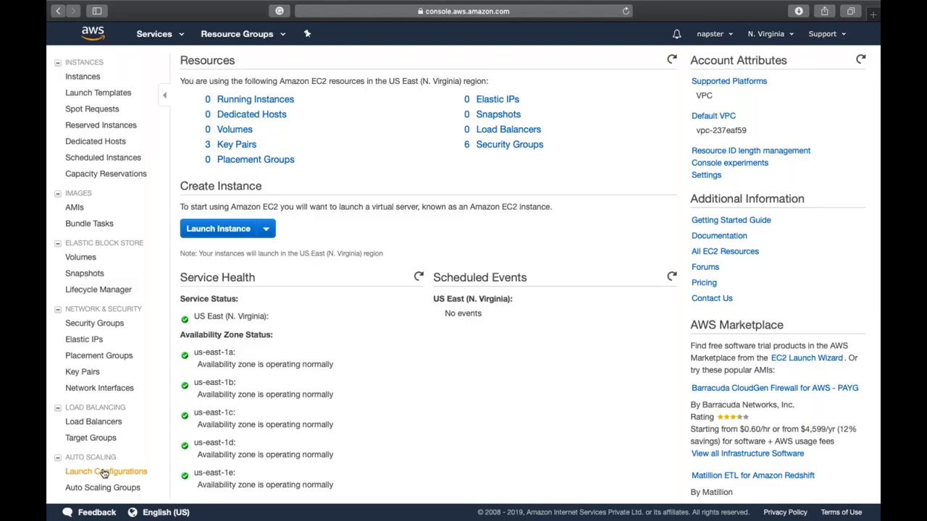
Step: Start a new launch configuration from Launch Configurations and check My AMIs for owned images
left_click(105, 473)
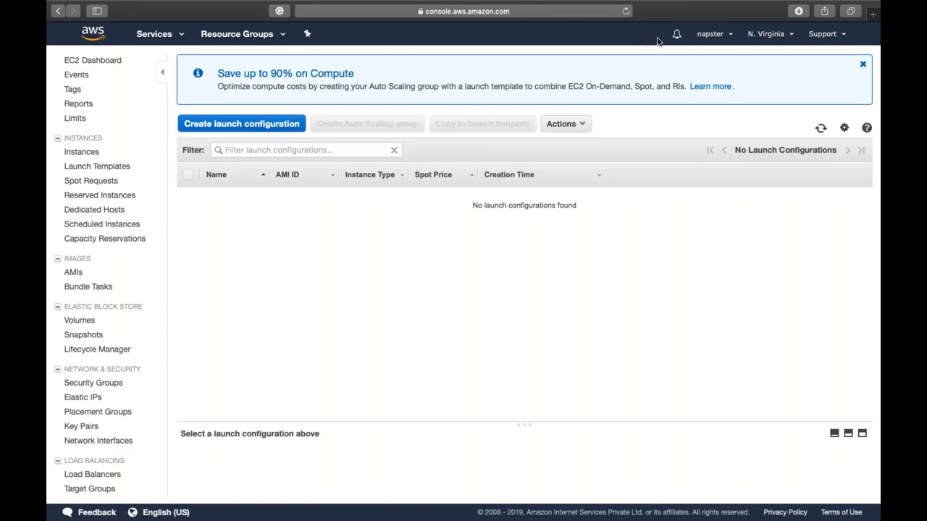
left_click(257, 123)
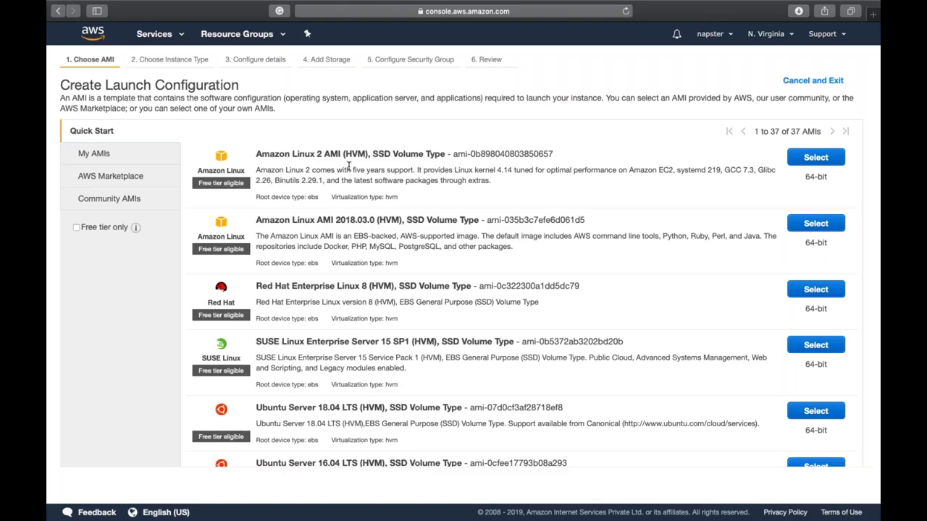
left_click(145, 154)
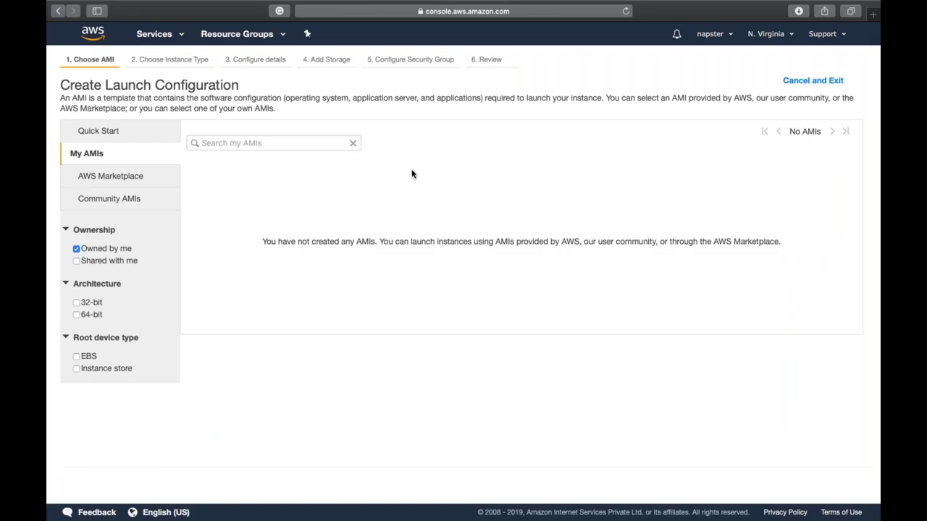
Step: Choose the Amazon Linux 2 AMI from Quick Start, keeping t2.micro, and proceed to details
left_click(165, 140)
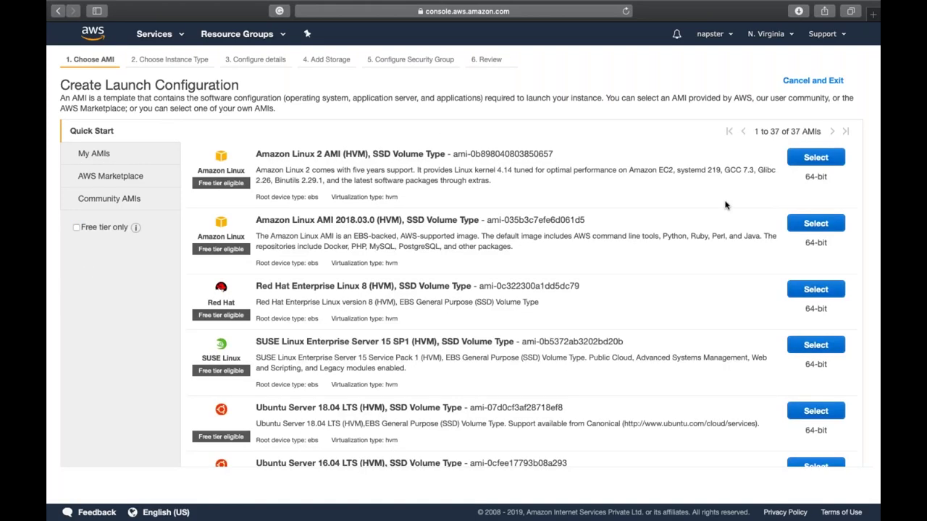
left_click(809, 157)
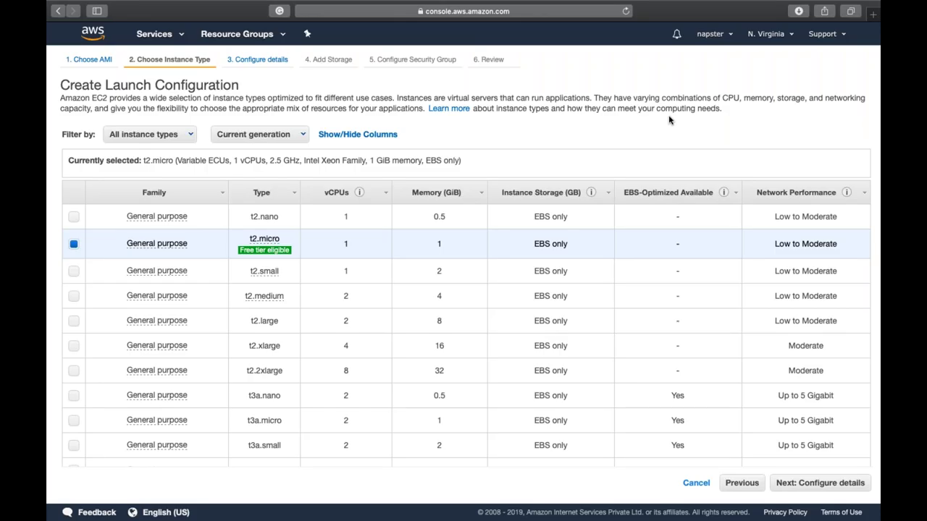
left_click(824, 485)
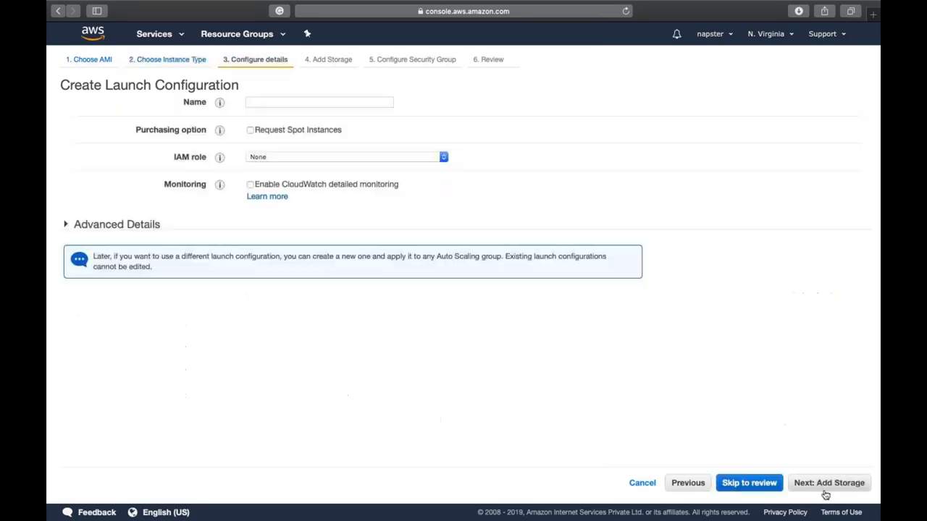
Step: Name the launch configuration DemoConfig and leave the IAM role as None
left_click(327, 101)
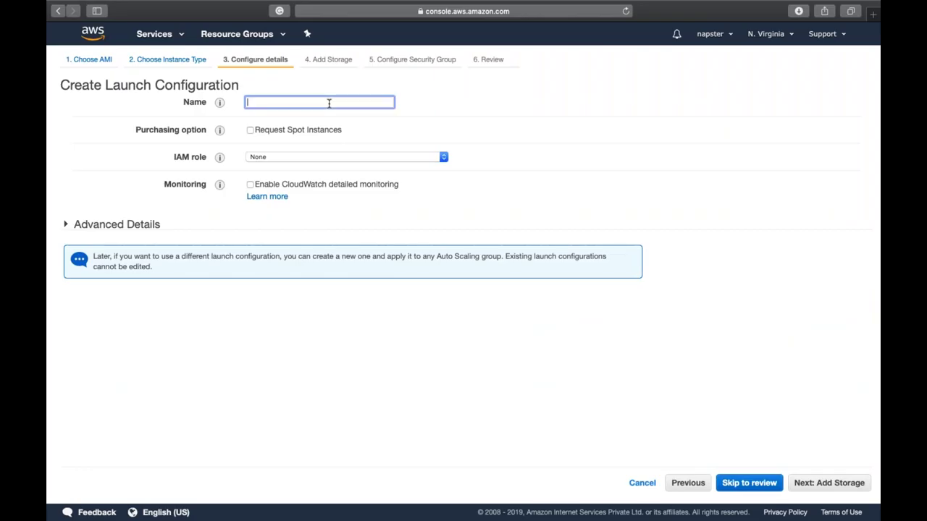
type("Demo")
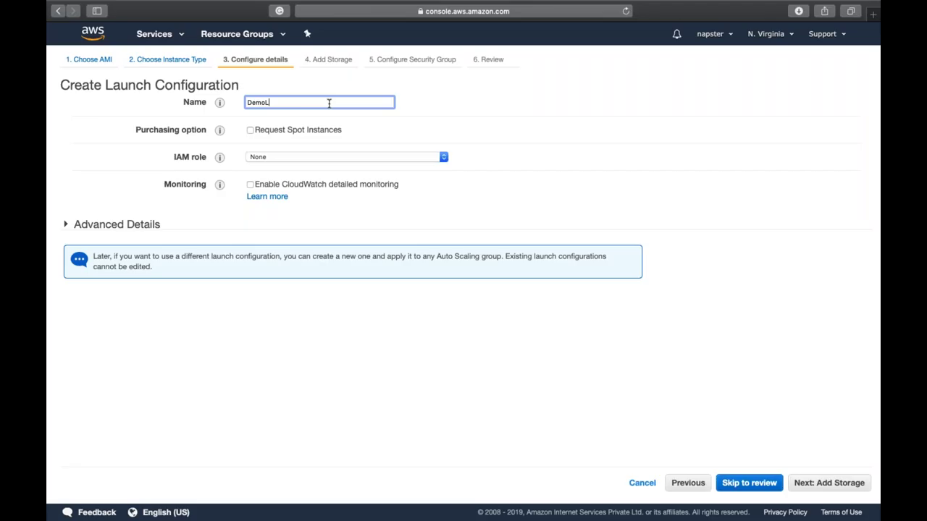
type("Config")
left_click(270, 159)
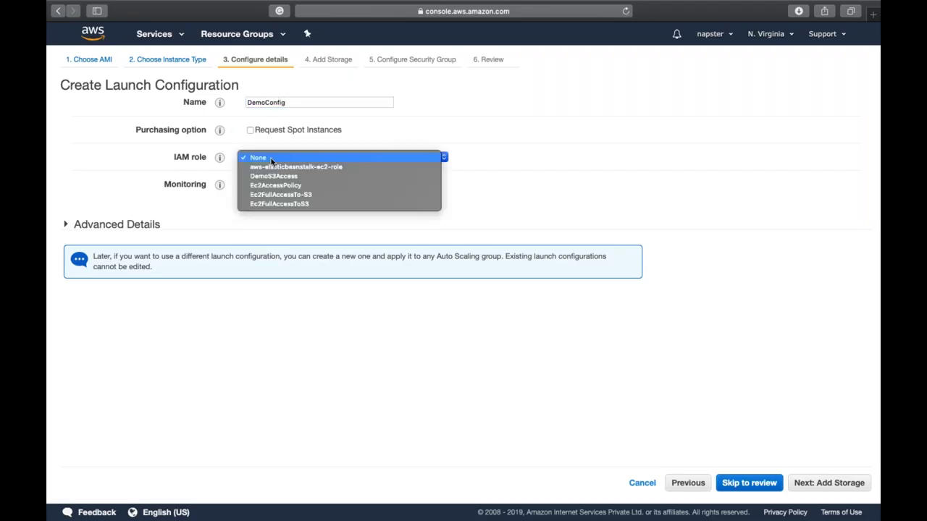
left_click(468, 152)
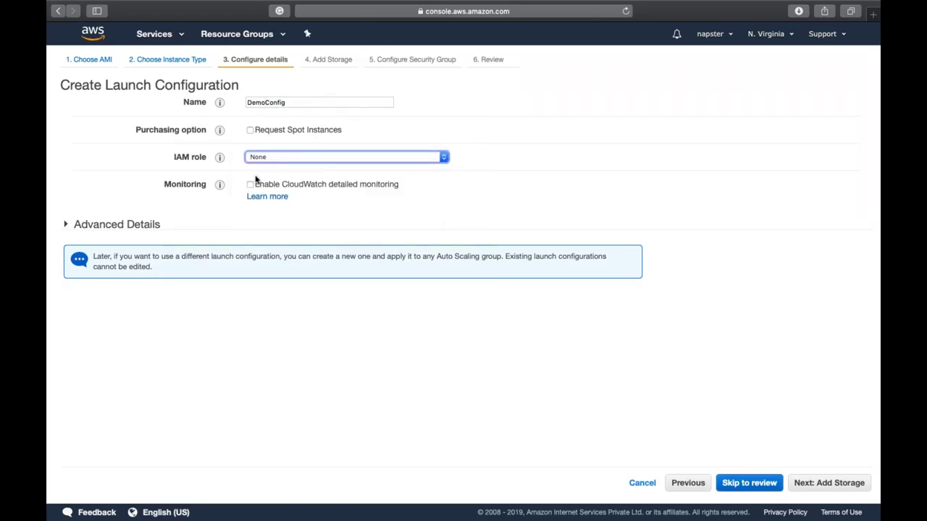
Step: In Advanced Details user data, enter #!/bin/bash, 'yum install httpd -y' and 'service httpd start'
left_click(140, 227)
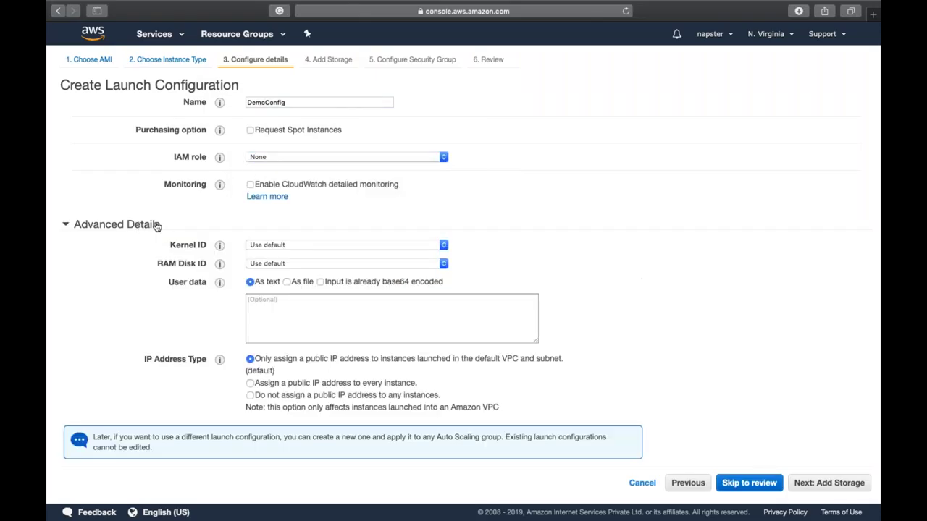
left_click(289, 304)
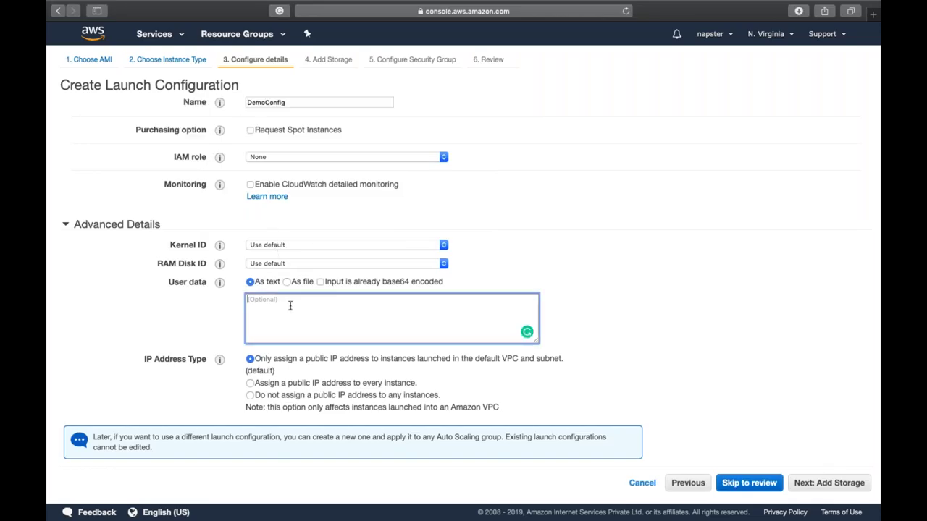
type("#!/binb")
key("BackSpace")
type("/bash")
key("Return")
type("yum install httpd -y")
key("Return")
type("ser")
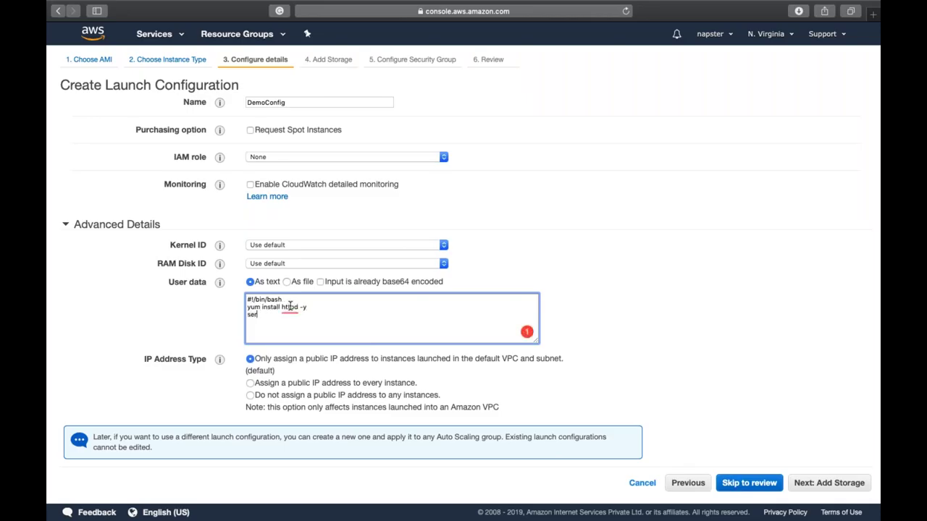
type("vice httpd start")
Step: Add 'chkconfig httpd on' and echo "This is Auto Scaling" > /var/www/html/index.html to the script
key("Return")
type("chkconfig httpd on")
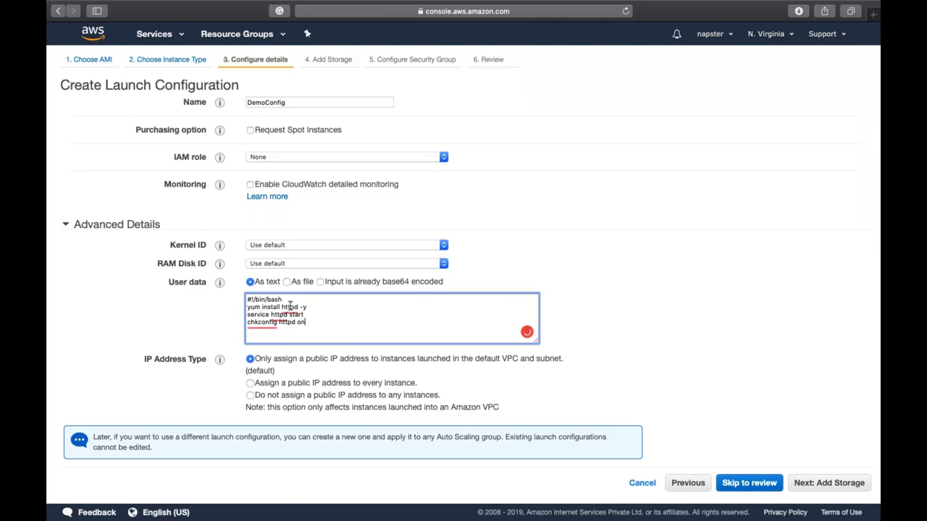
key("Return")
type("echo \"This is Auto Scaling\" > /va")
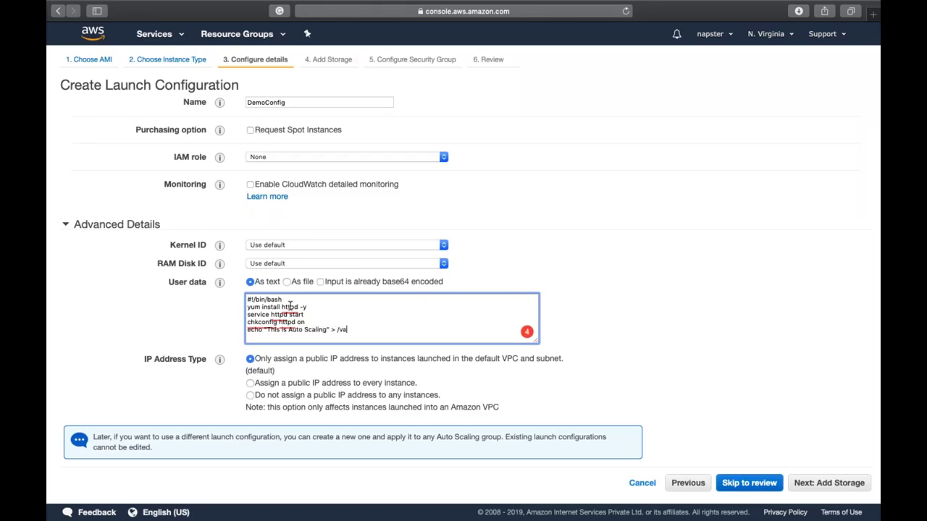
type("r/www/html/index.html")
key("super+a")
right_click(290, 307)
key("Escape")
left_click(711, 302)
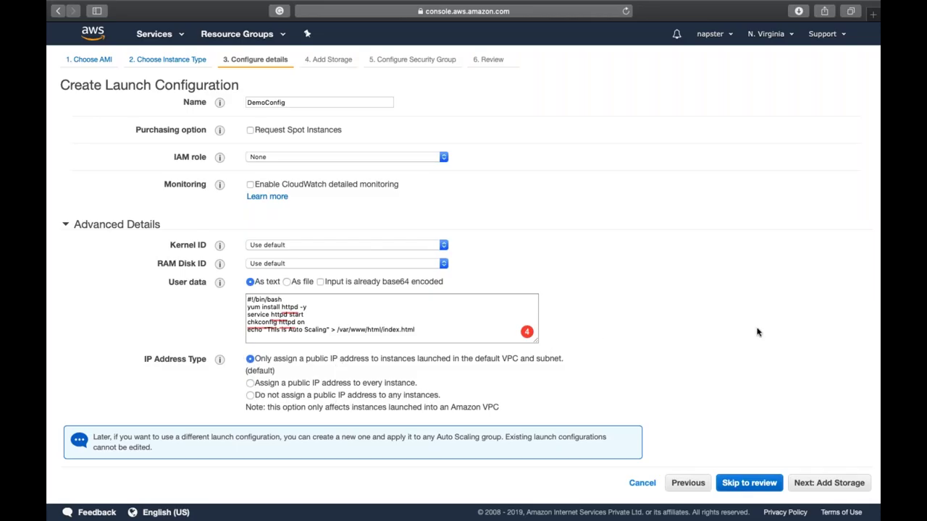
Step: Keep default storage and select the existing LinuxSG security group
left_click(829, 483)
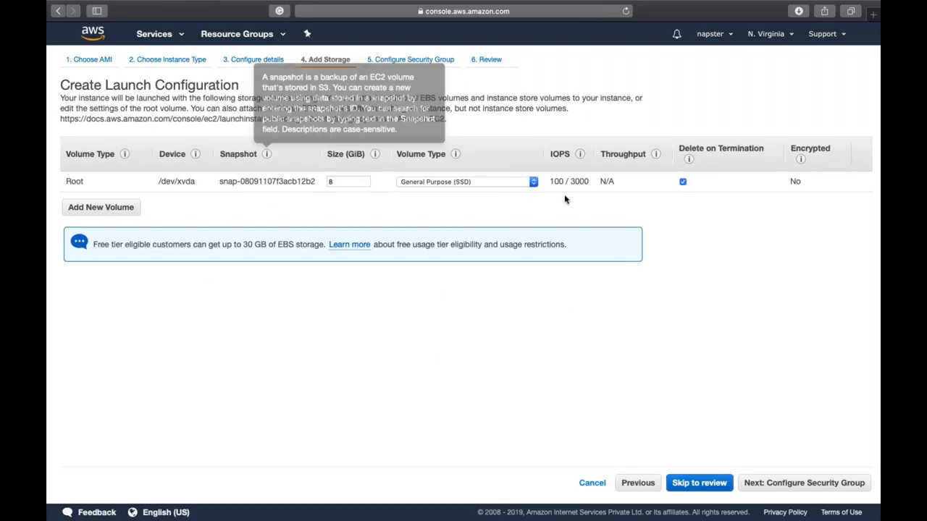
left_click(834, 486)
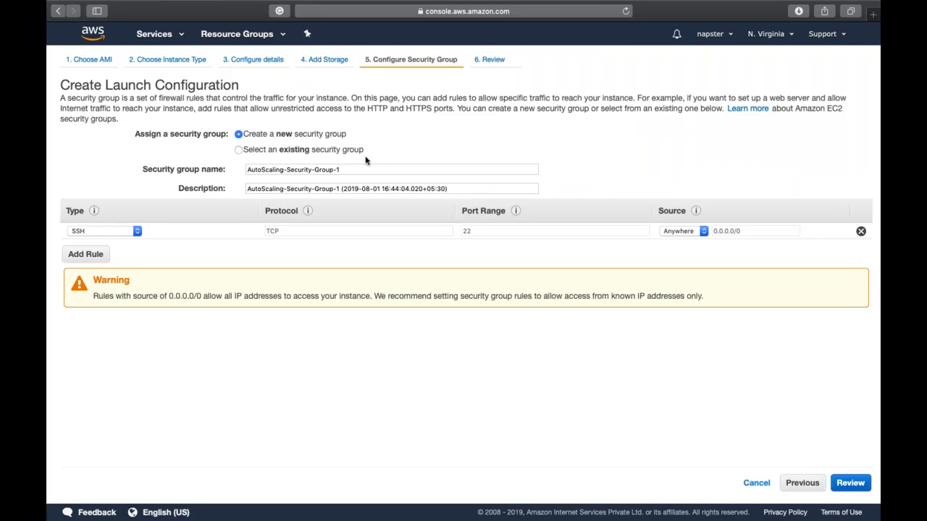
left_click(355, 152)
left_click(406, 244)
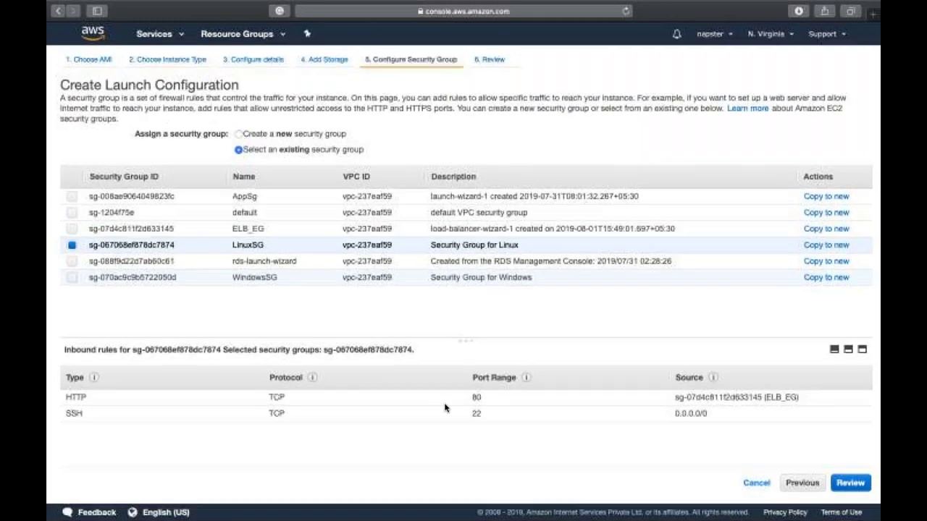
Step: Review and create DemoConfig, acknowledging access to the key pair
left_click(851, 483)
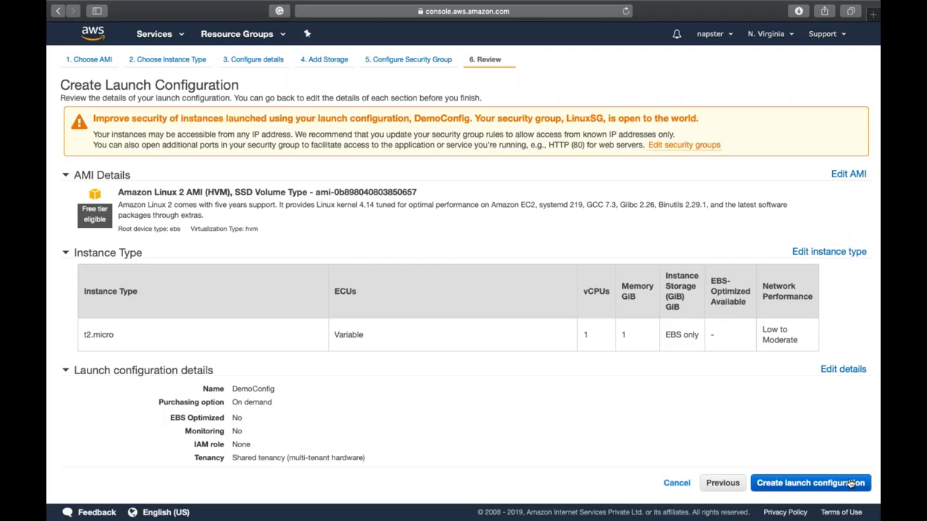
left_click(852, 483)
left_click(542, 335)
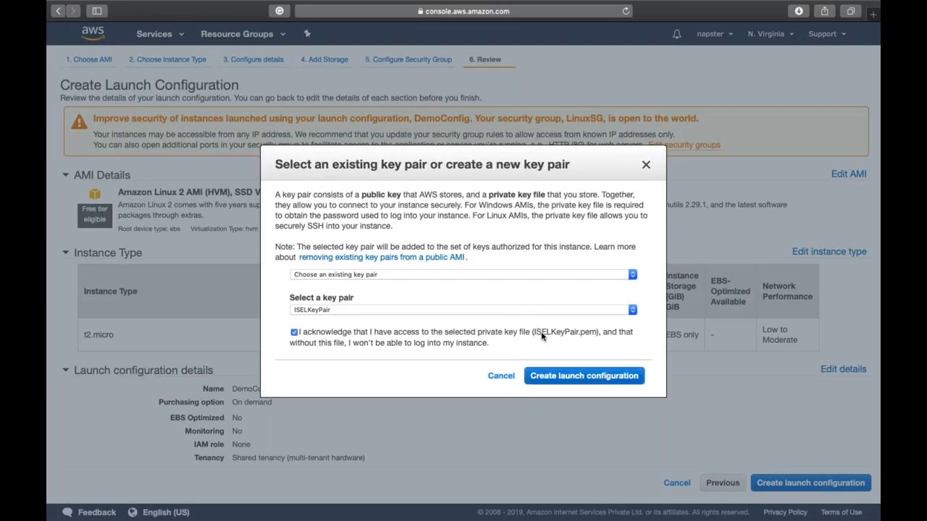
left_click(592, 378)
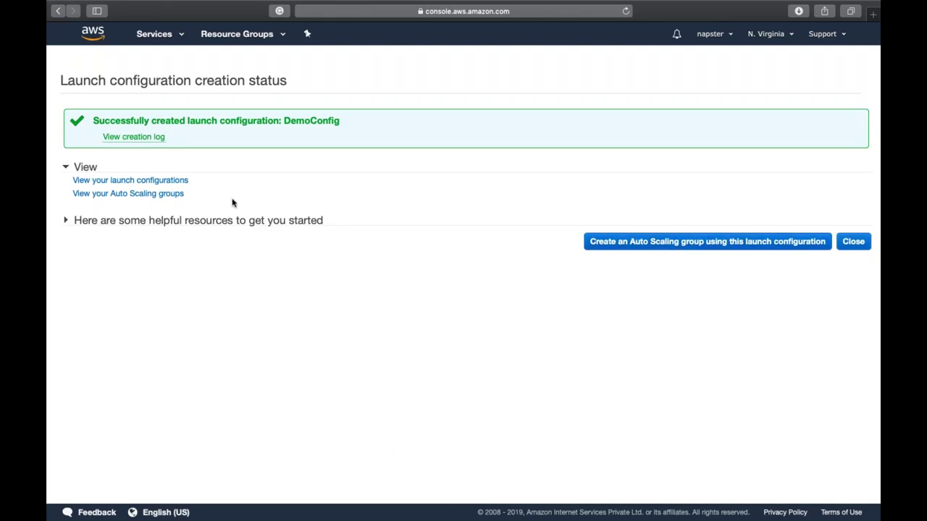
Step: Create an Auto Scaling group from DemoConfig named DemoGroup, starting with 1 instance
left_click(661, 243)
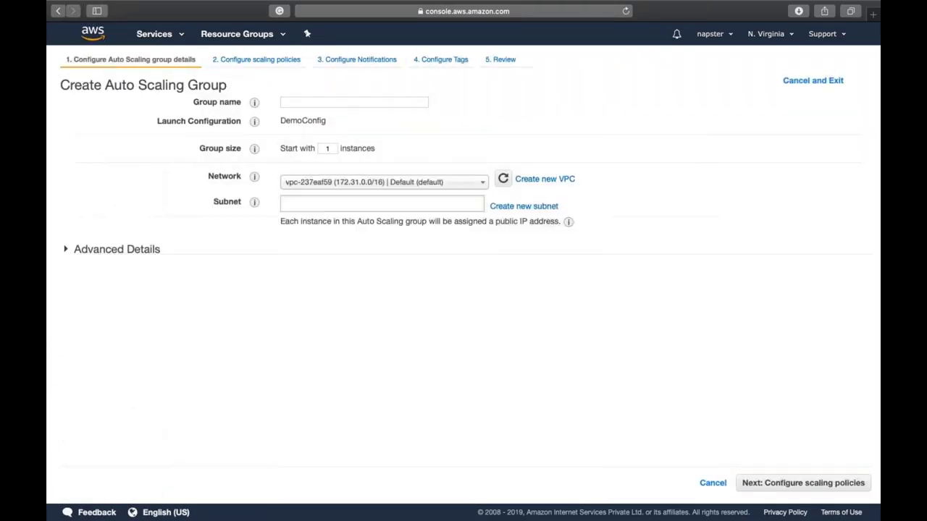
left_click(406, 102)
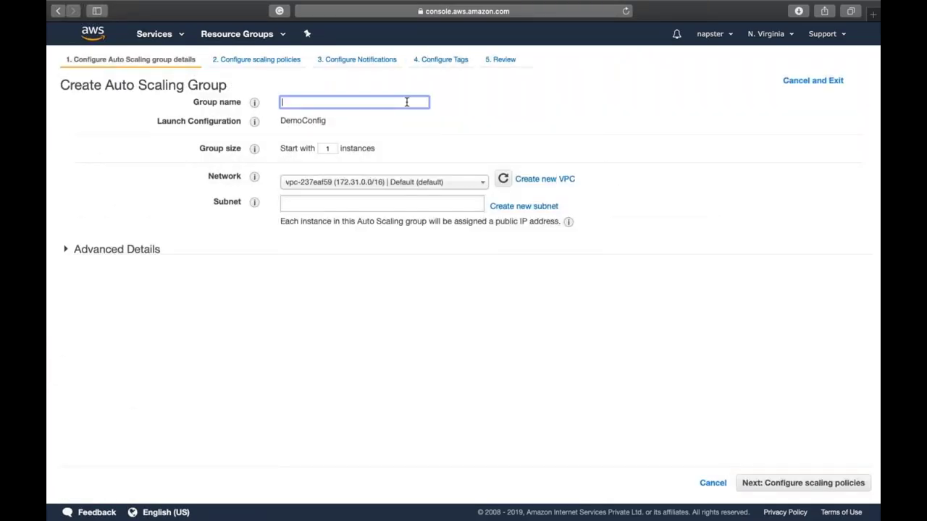
type("DemoGroup")
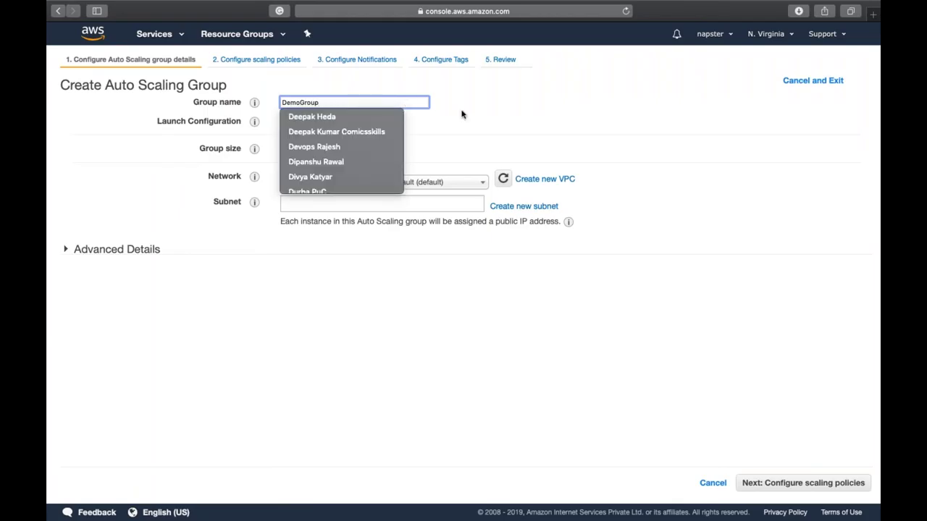
left_click(500, 130)
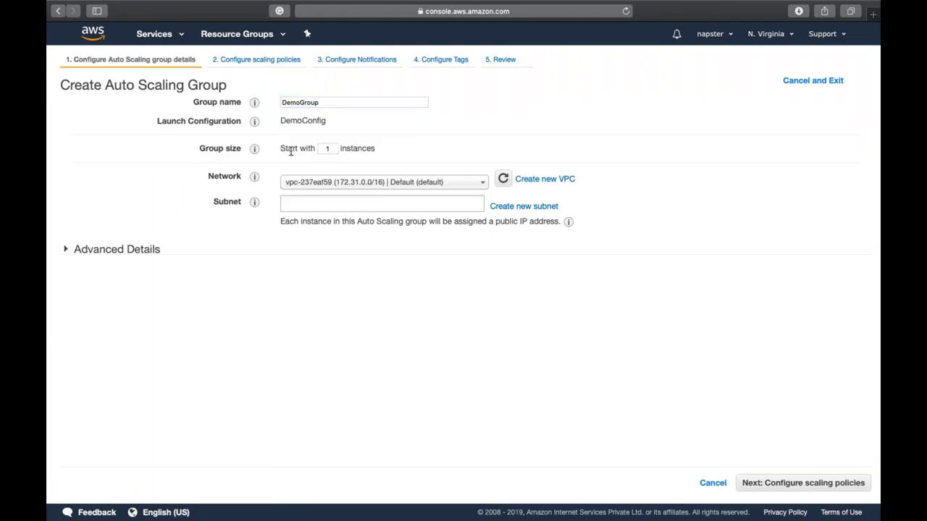
left_click(333, 147)
mouse_move(253, 148)
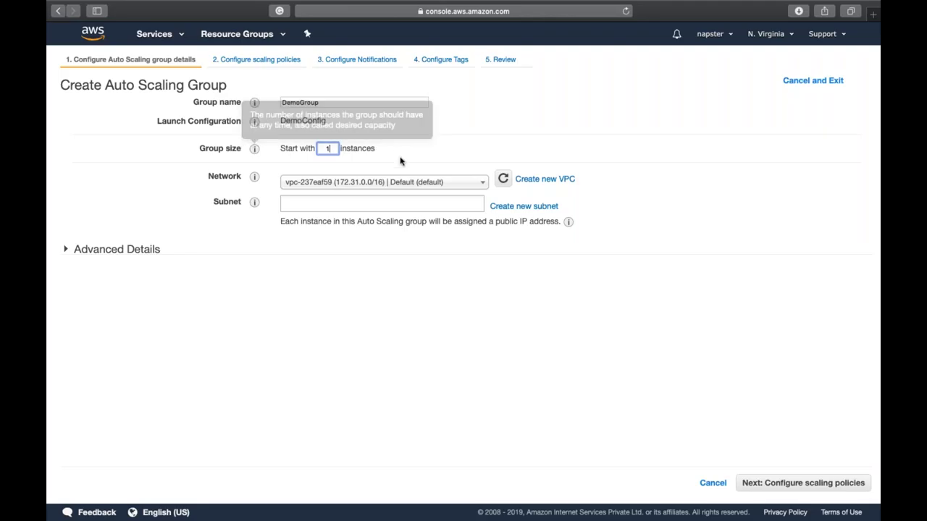
Step: Add the us-east-1a and us-east-1b subnets and expand Advanced Details
left_click(389, 203)
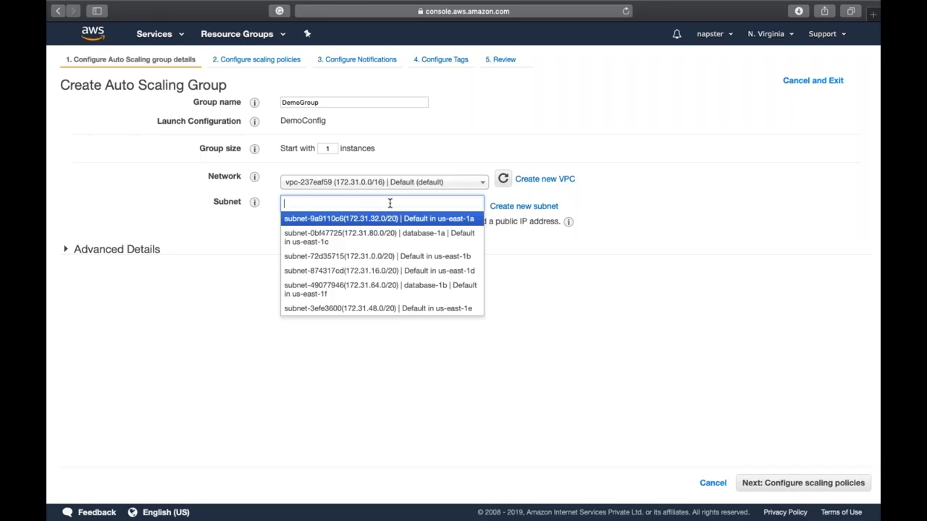
left_click(410, 221)
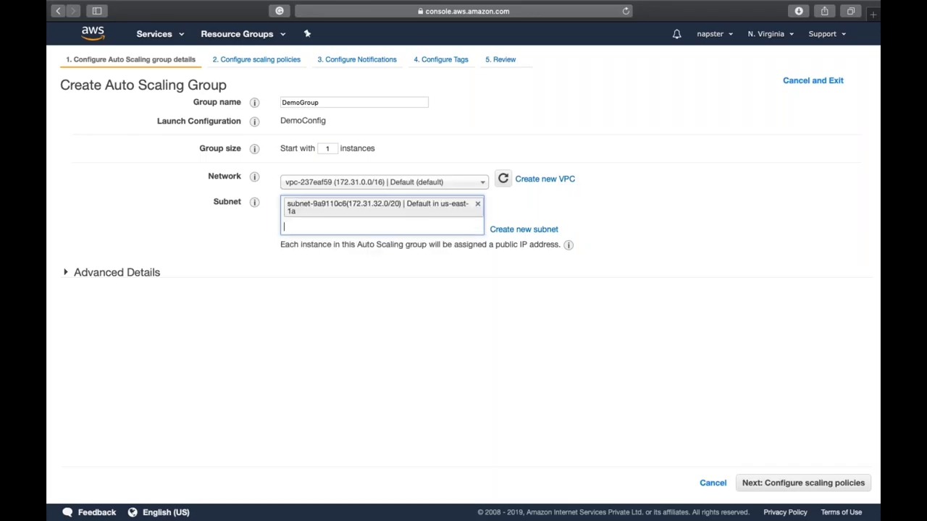
left_click(416, 226)
left_click(439, 266)
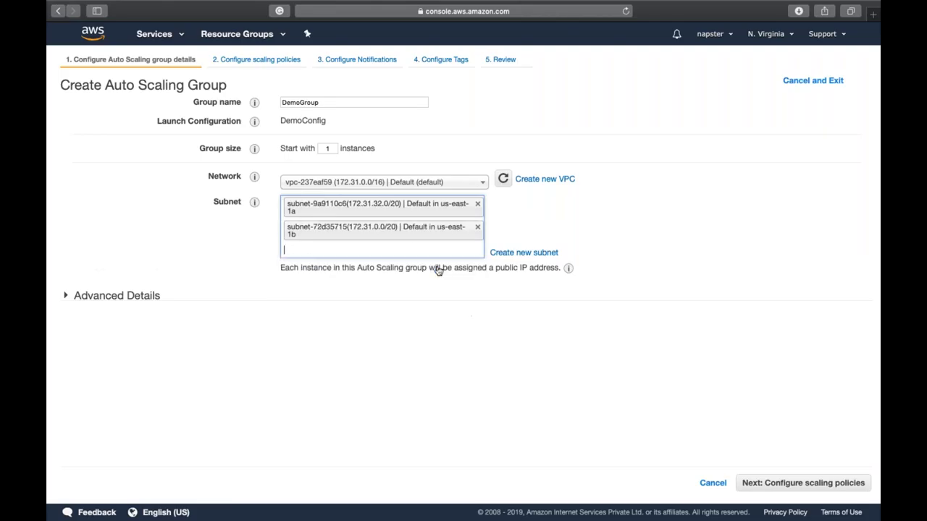
left_click(559, 356)
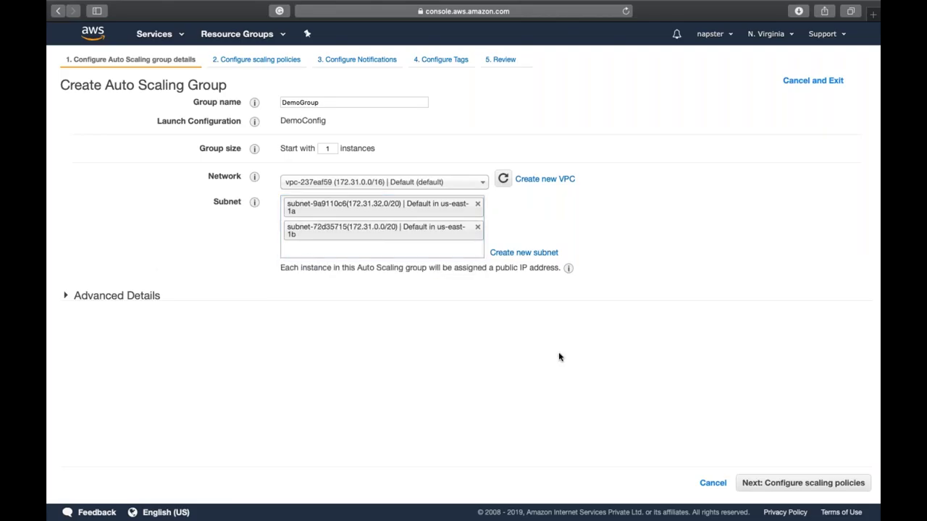
left_click(100, 294)
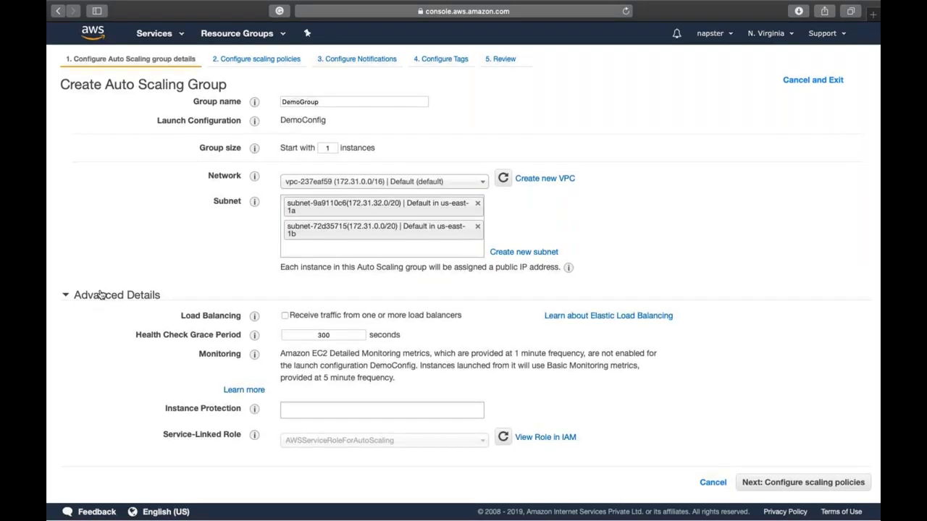
key("ctrl+Left")
Step: Append '- 5 server + 2' after the Abcd.com load balancer URL in the Word notes
right_click(444, 410)
left_click(383, 360)
scroll(658, 147, "down", 1)
left_click(659, 163)
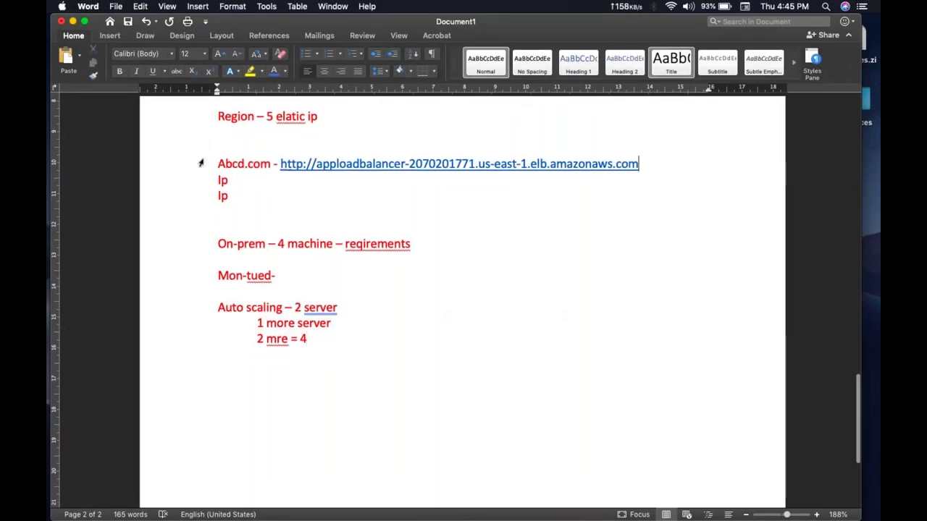
left_click_drag(217, 164, 274, 161)
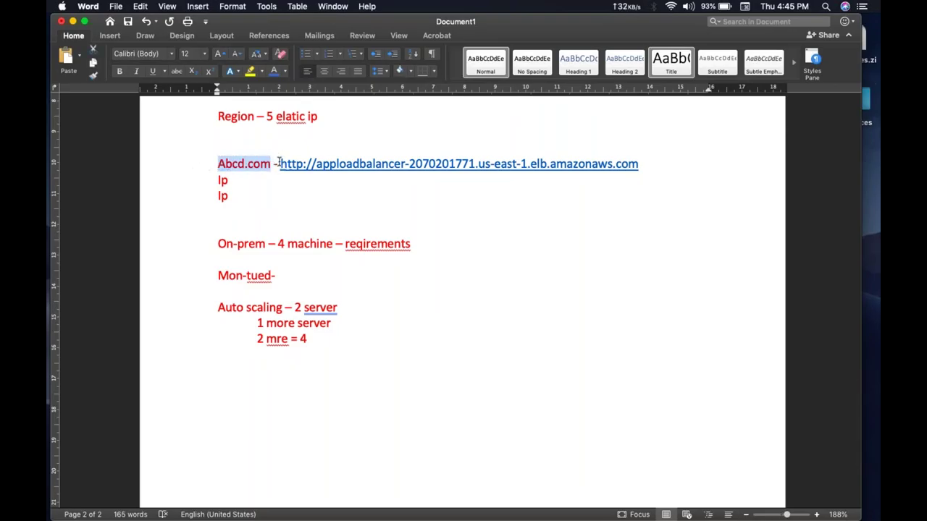
triple_click(279, 162)
left_click(642, 164)
key("Right")
type("- ")
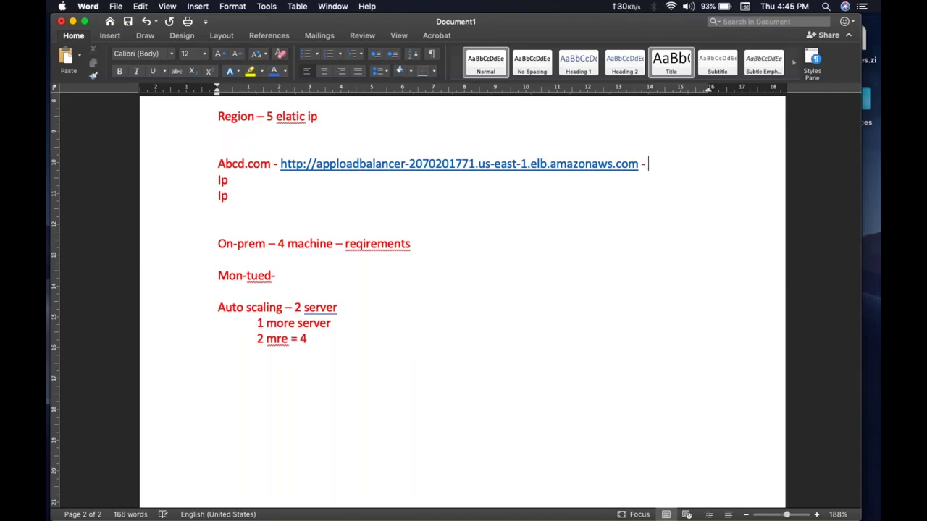
type("5 server")
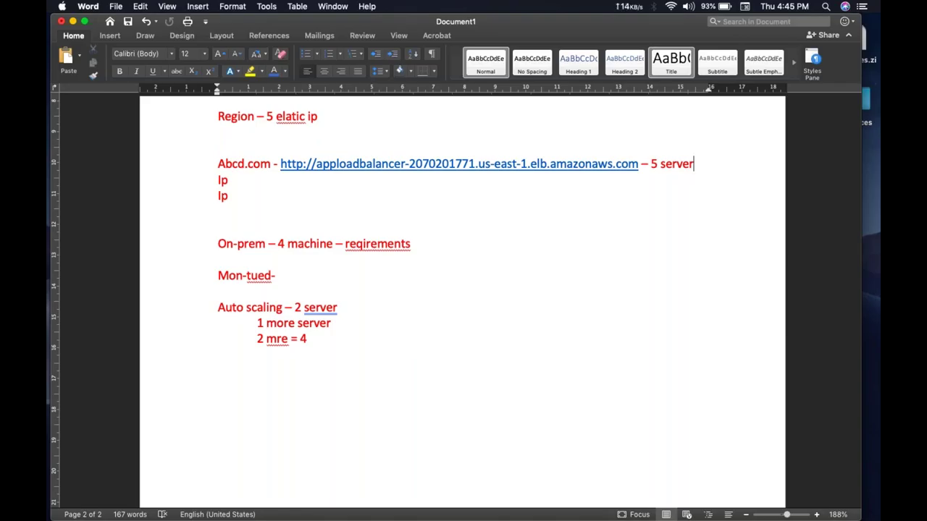
type("+ 2")
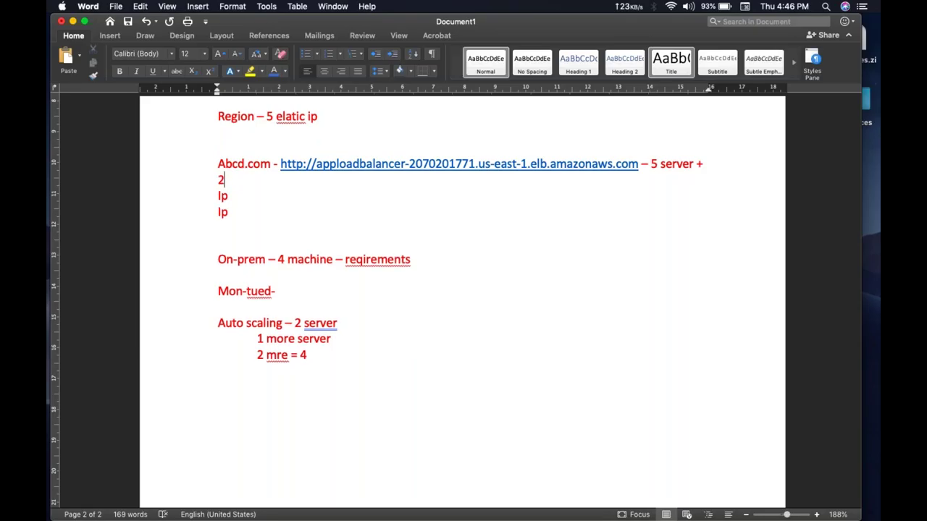
Step: Remove the extra spaces so the line ends with '5server+2'
key("Left")
key("BackSpace")
key("Left")
key("BackSpace")
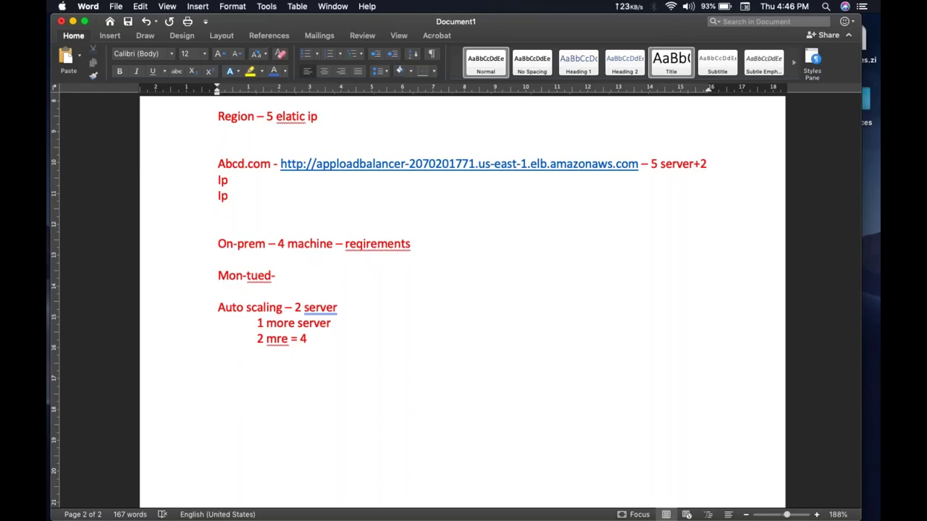
left_click(708, 166)
key("shift+Left")
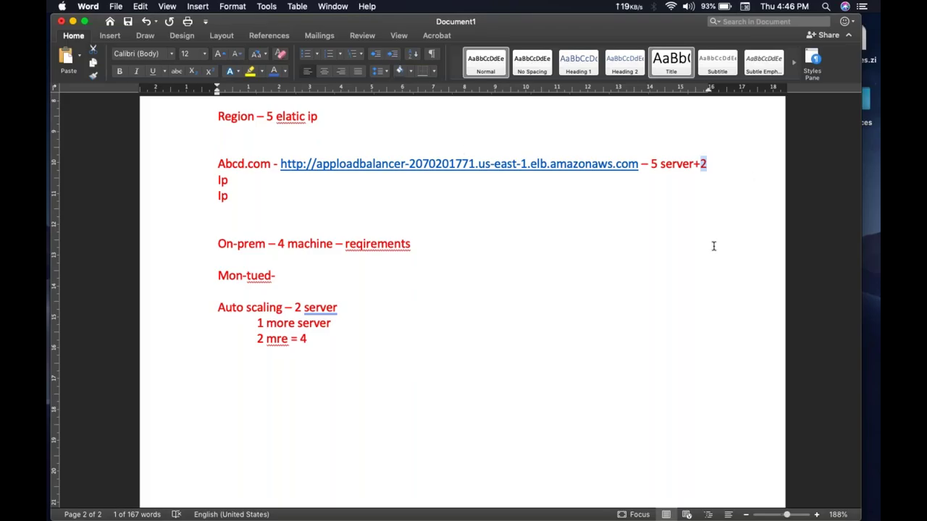
double_click(661, 163)
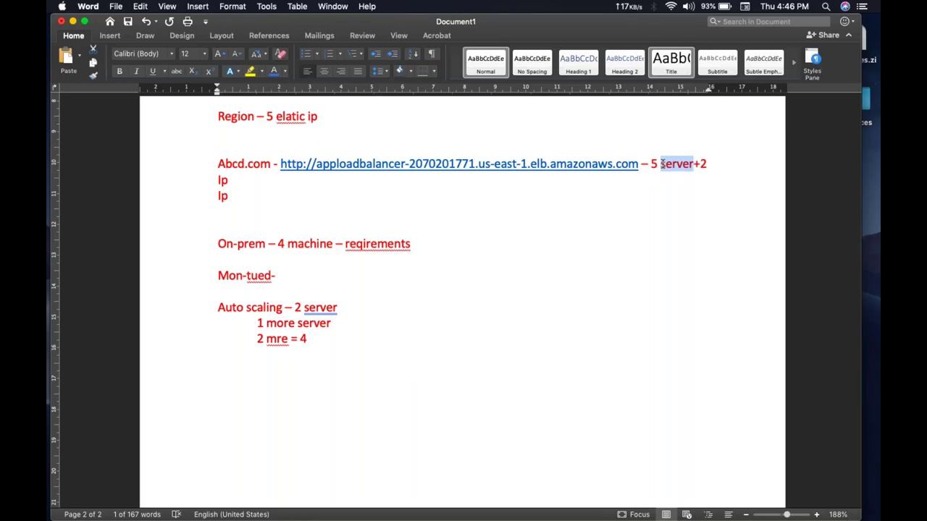
left_click(662, 163)
key("BackSpace")
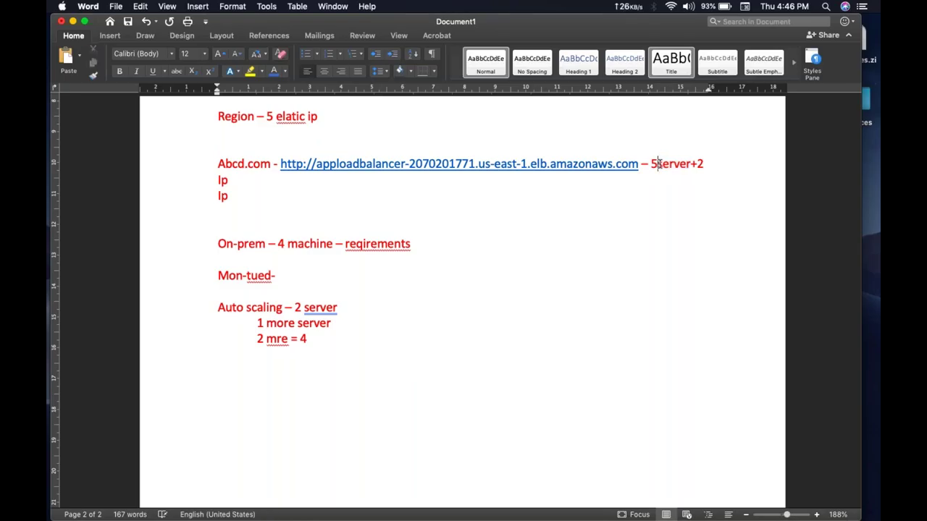
left_click(770, 161)
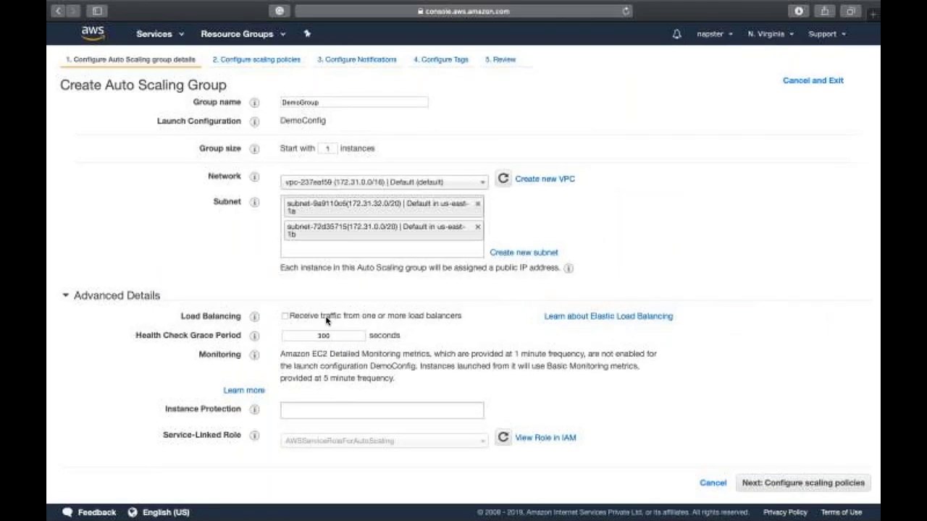
Step: Tick 'Receive traffic from one or more load balancers' for DemoGroup and continue to scaling policies
mouse_move(257, 319)
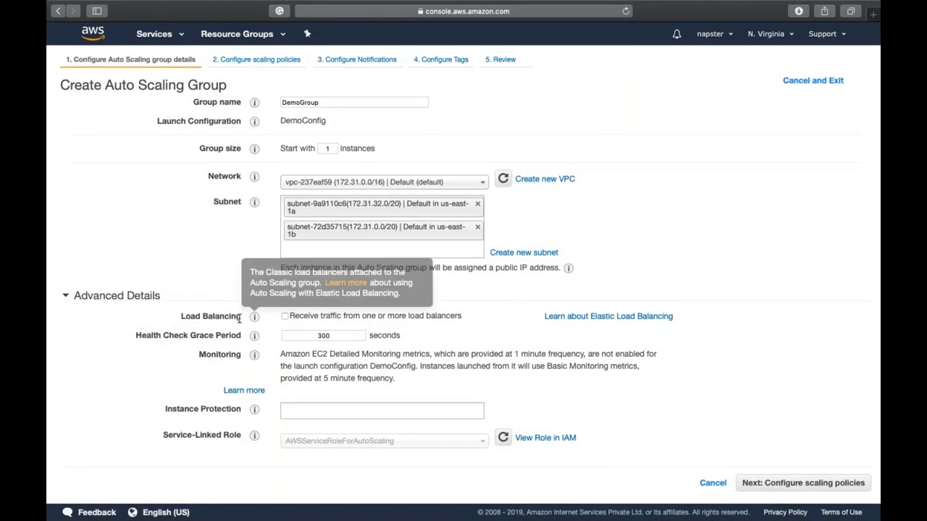
left_click(285, 319)
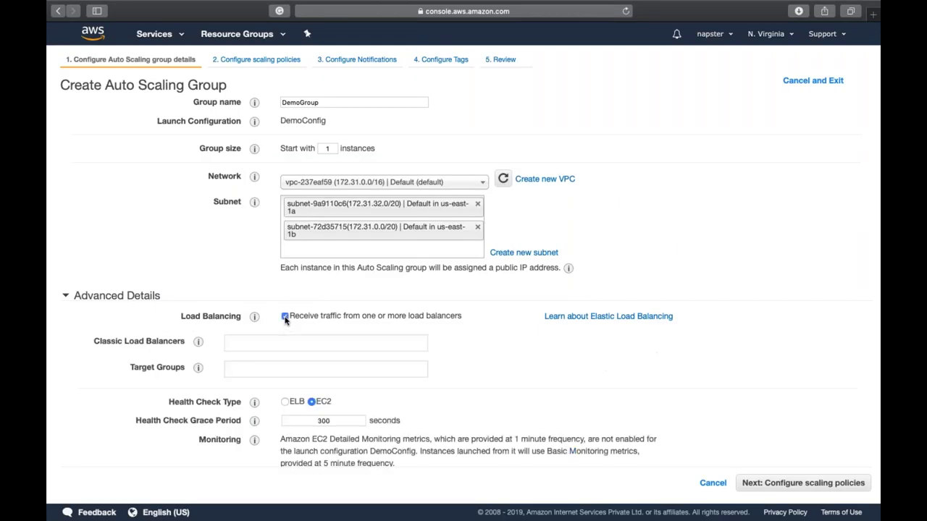
scroll(267, 313, "down", 2)
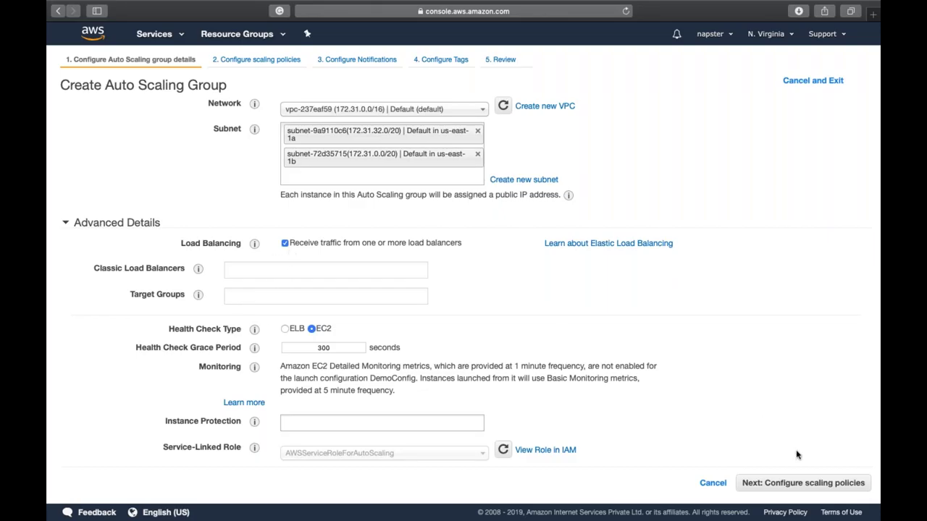
left_click(811, 482)
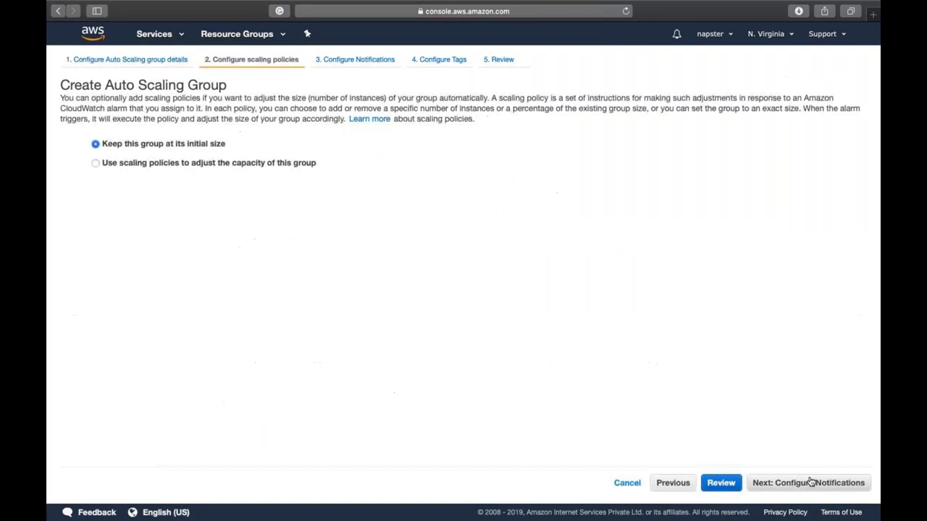
Step: Use scaling policies with maximum 4 instances and a 70 average CPU target, then switch to step scaling
left_click(297, 165)
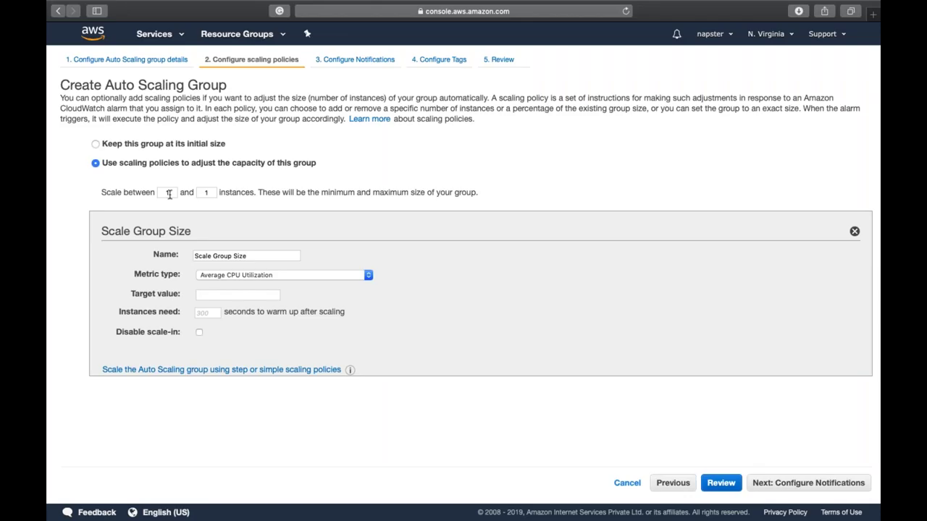
double_click(204, 191)
type("4")
left_click(273, 294)
type("70")
left_click(368, 309)
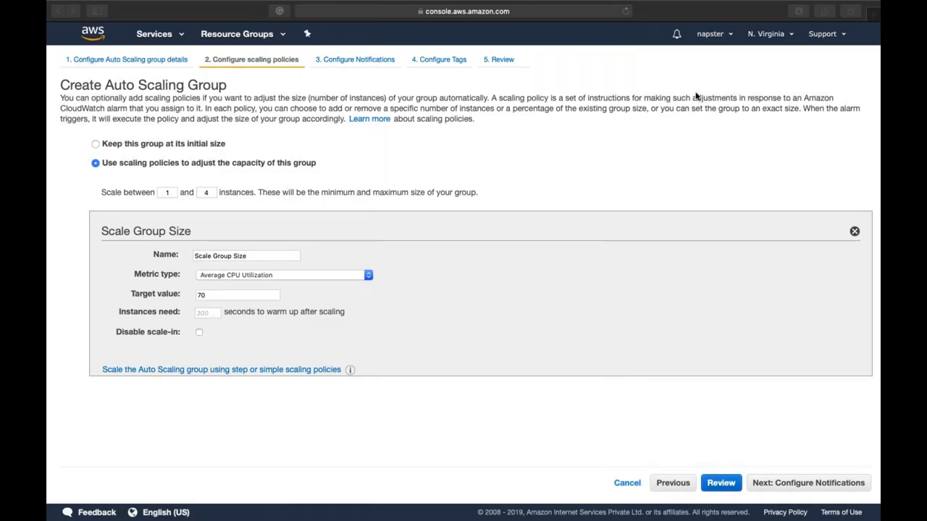
left_click(410, 294)
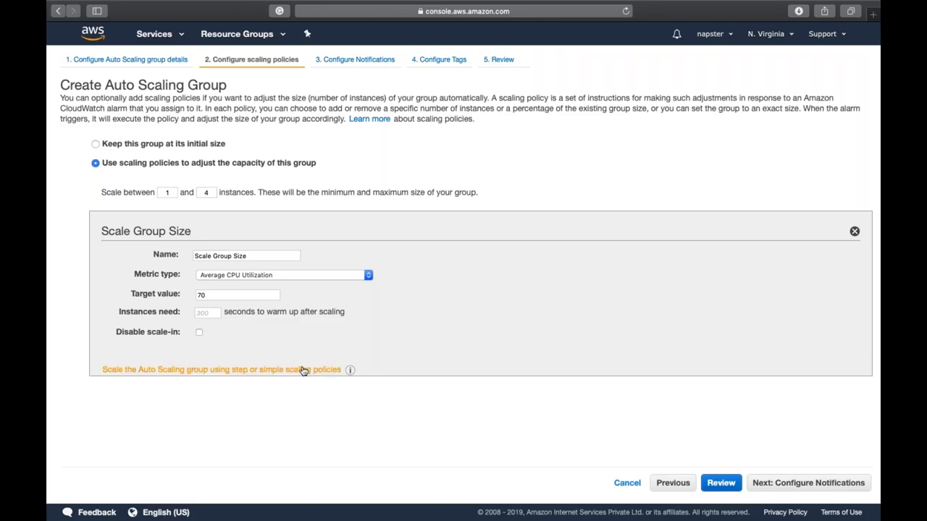
left_click(304, 371)
Step: Start a new Increase Group Size alarm with an IncreaseCapacity notification topic and a recipient e-mail address
scroll(302, 350, "down", 3)
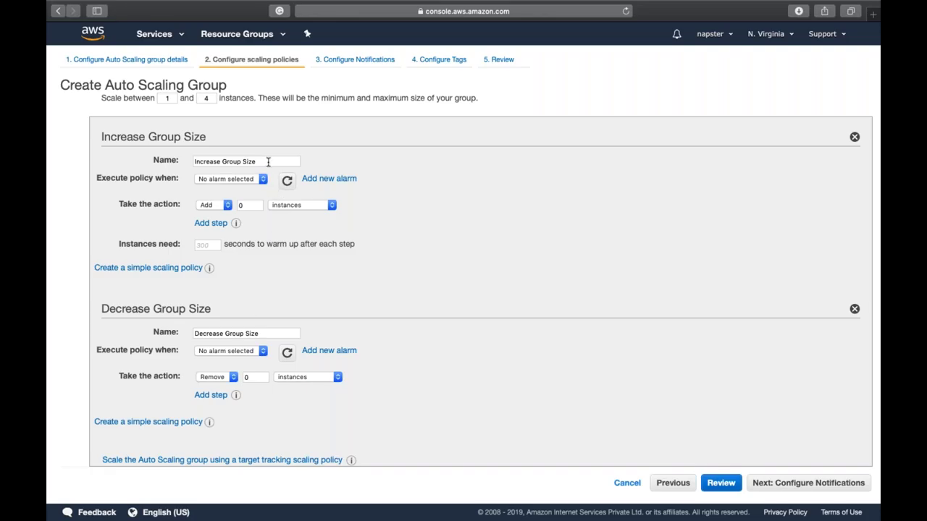
left_click(258, 182)
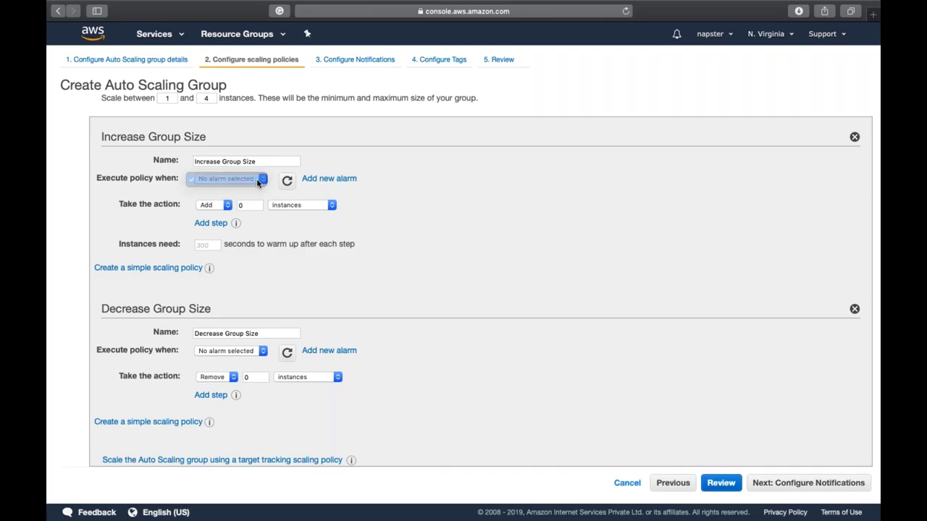
left_click(327, 184)
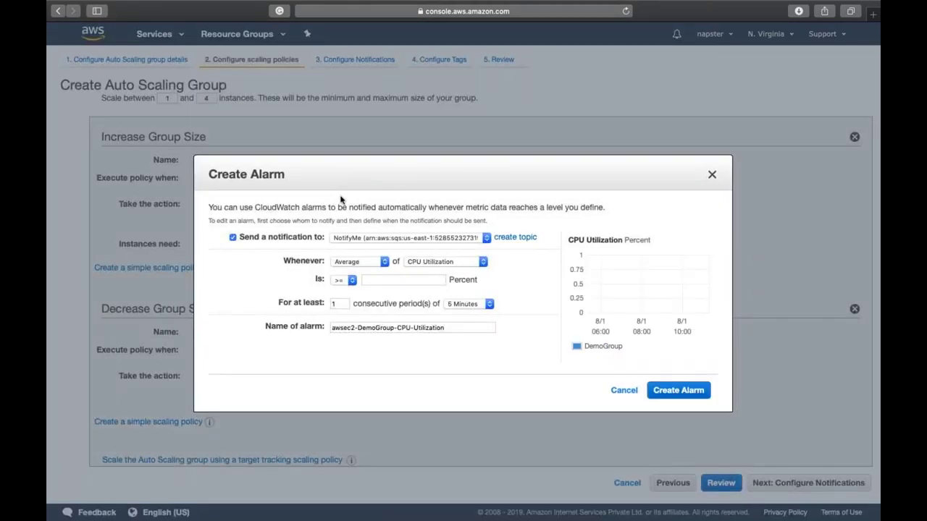
left_click(397, 243)
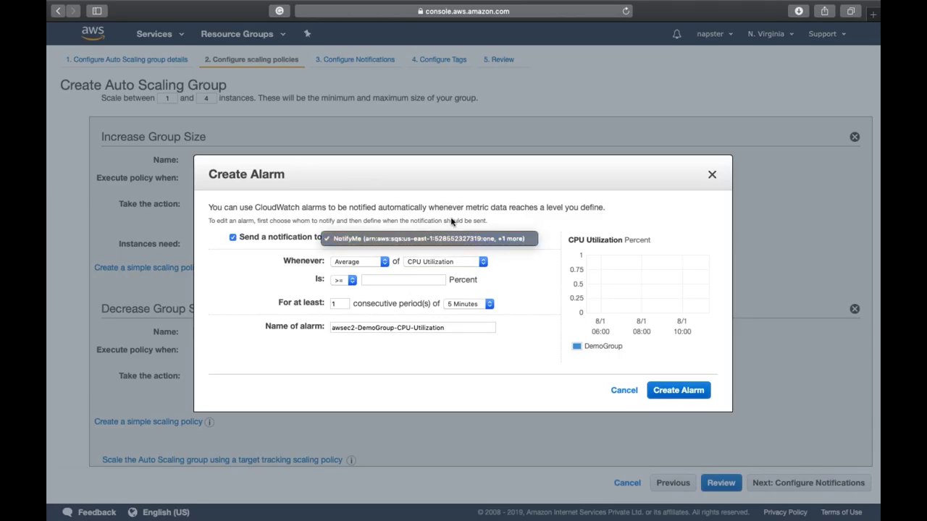
left_click(482, 225)
left_click(505, 238)
left_click(423, 242)
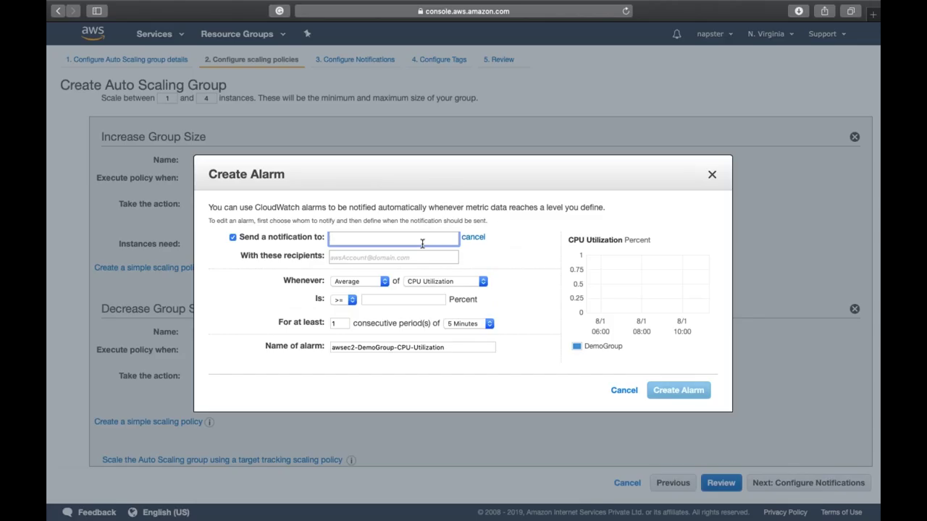
type("k")
key("BackSpace")
type("Inc")
key("BackSpace")
type("creaseCapacity")
key("super+a")
key("super+c")
left_click(416, 258)
left_click(304, 313)
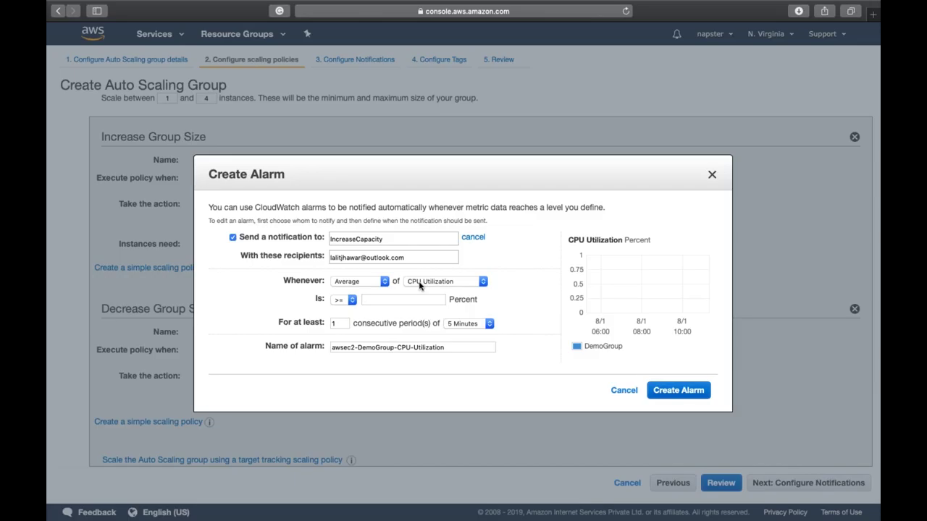
Step: Set the alarm to CPU Utilization >= 70, name it IncreaseCapacity, and create it
left_click(342, 306)
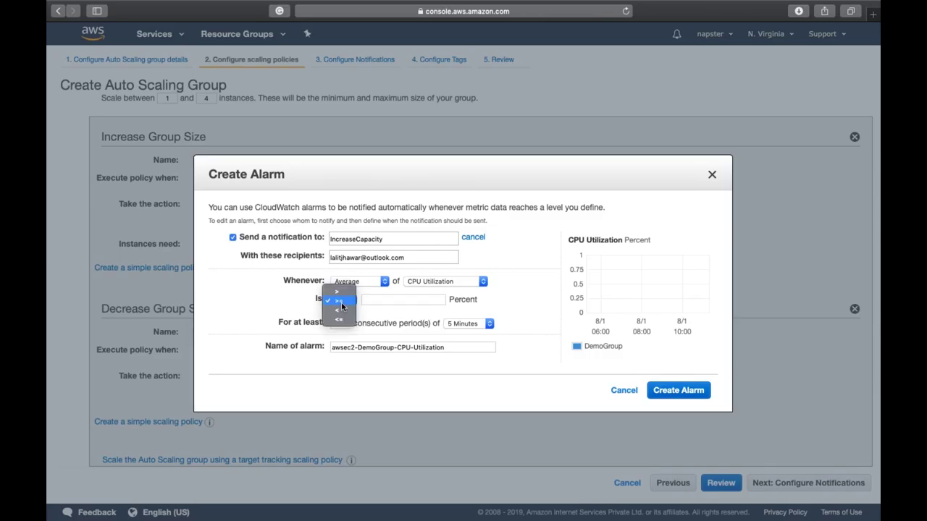
left_click(341, 302)
left_click(382, 301)
type("70")
left_click(301, 299)
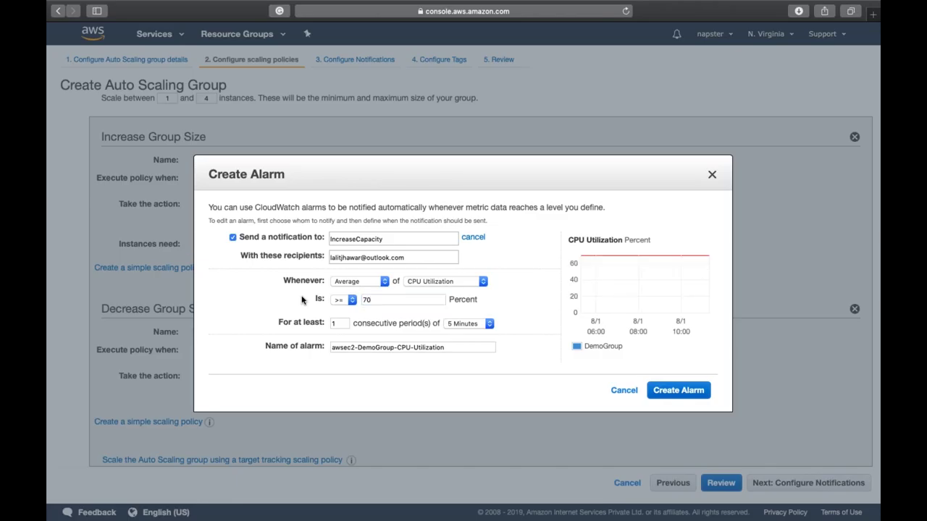
double_click(458, 346)
triple_click(458, 346)
key("super+v")
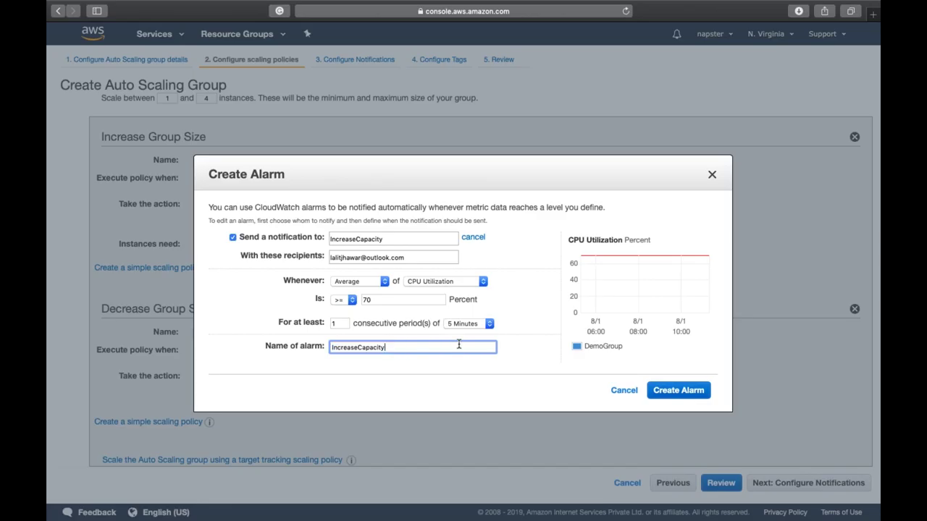
left_click(277, 338)
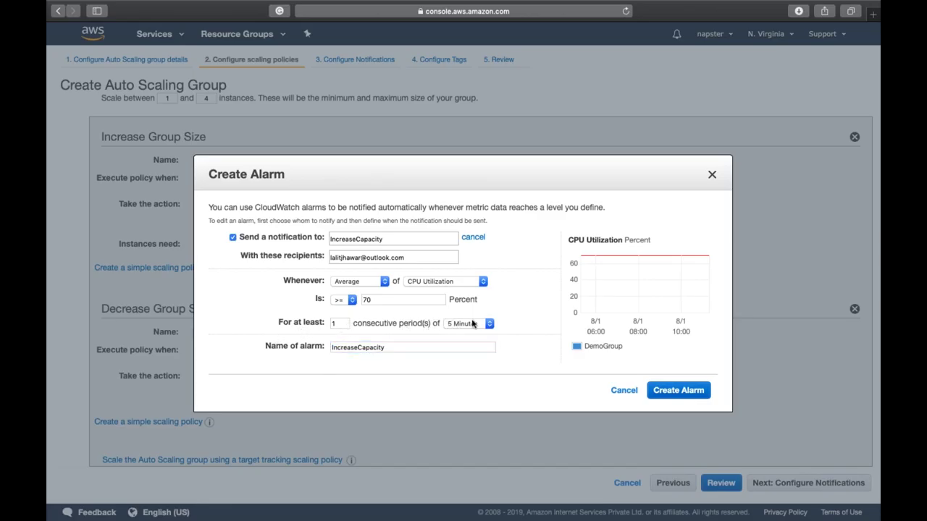
left_click(679, 392)
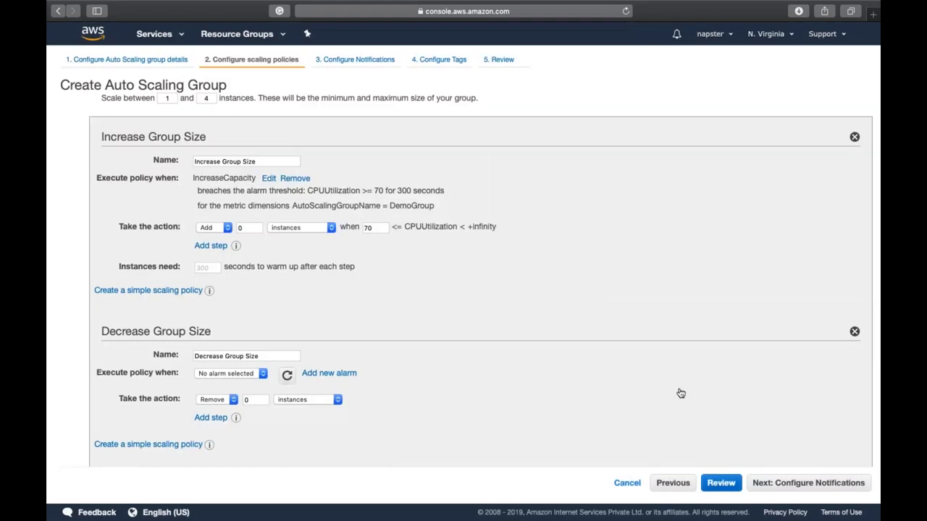
Step: Set the Increase Group Size policy to add 1 instance
left_click(249, 226)
key("BackSpace")
type("1")
Step: Edit the IncreaseCapacity alarm to trigger at CPUUtilization <= 70 and save it
left_click(269, 179)
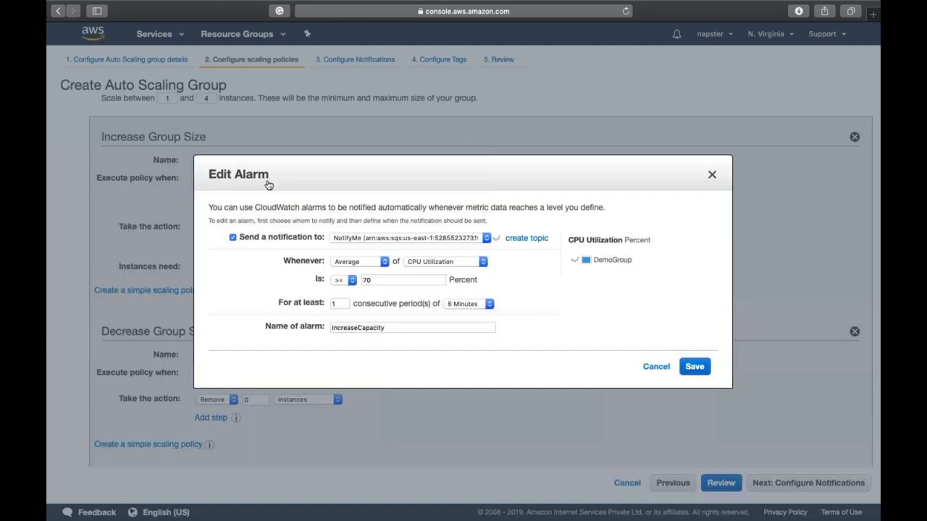
left_click(347, 282)
left_click(350, 299)
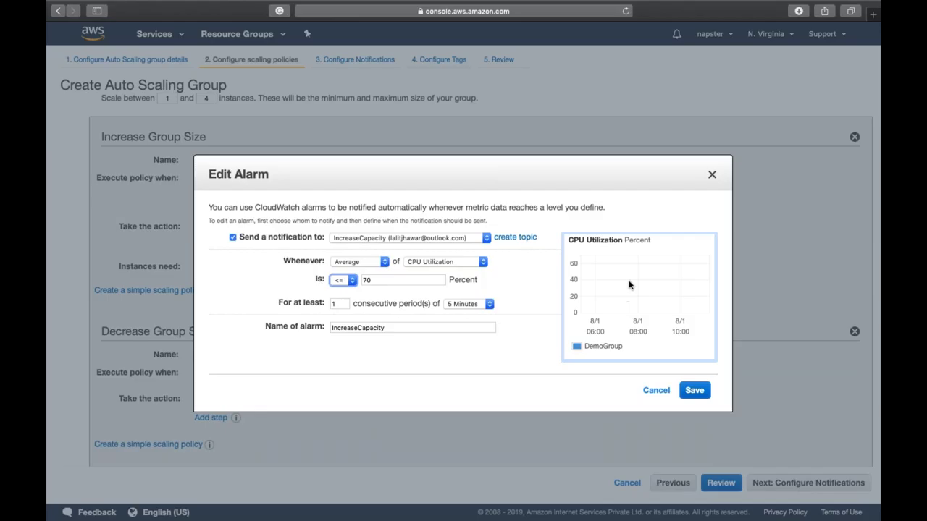
left_click(694, 391)
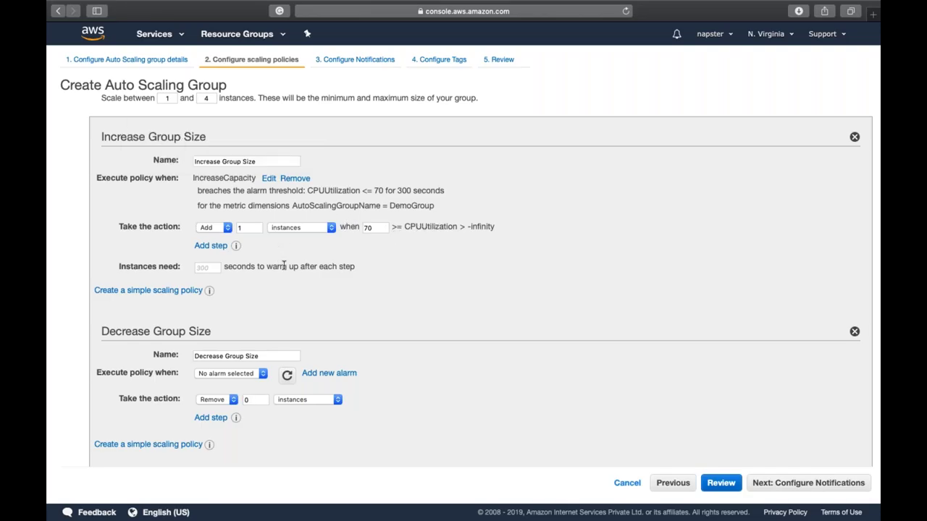
scroll(284, 266, "down", 1)
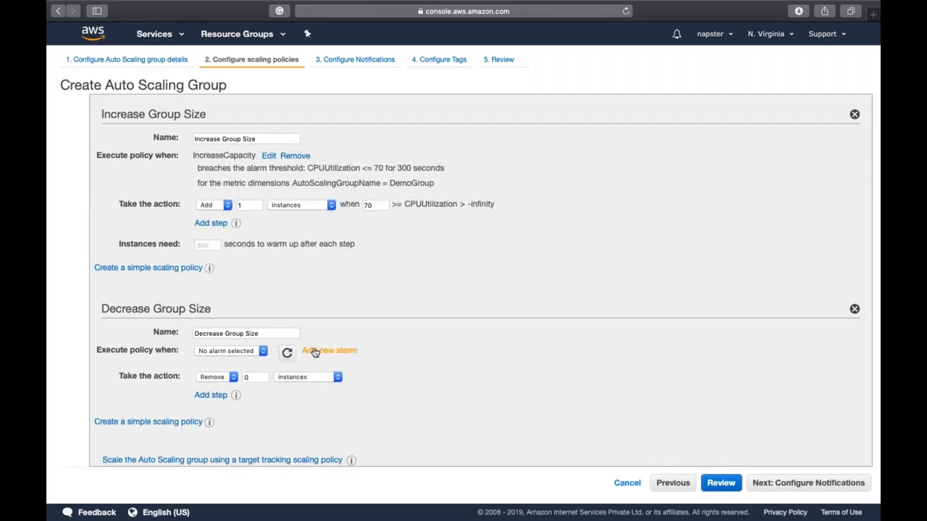
Step: Create a DecreaseCapacity alarm that fires when CPUUtilization is >= 30 for 300 seconds
left_click(315, 352)
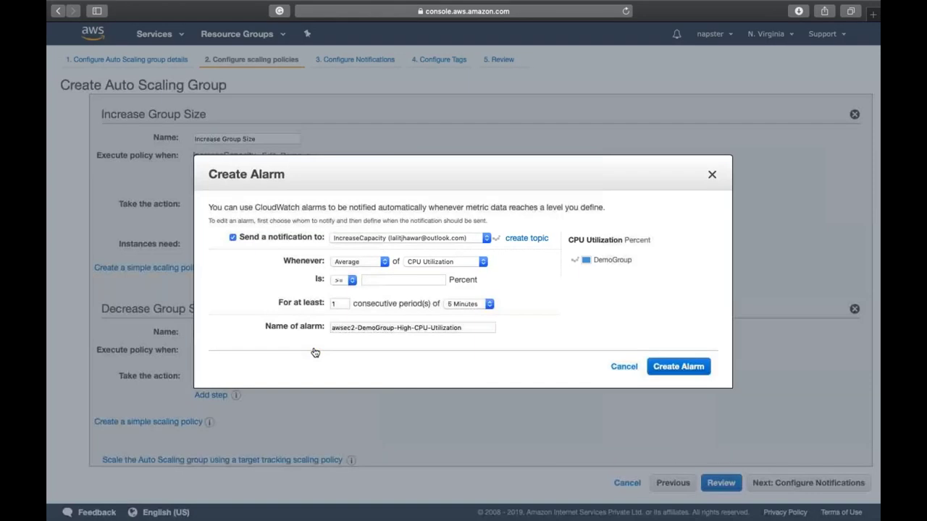
left_click(379, 281)
type("30")
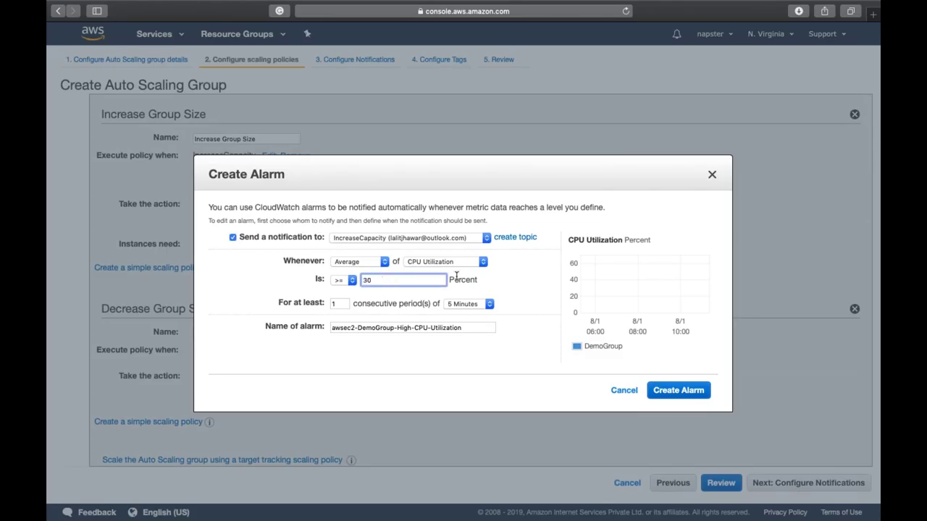
left_click(523, 289)
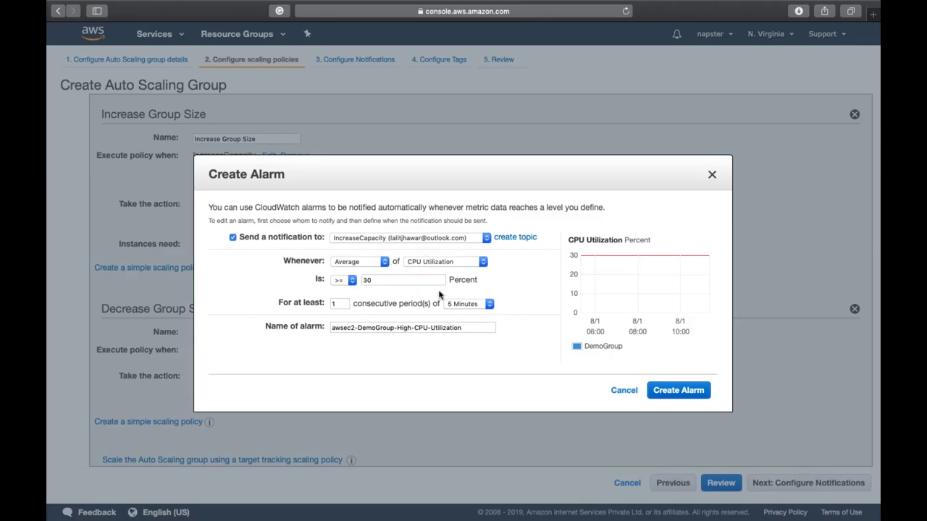
triple_click(449, 327)
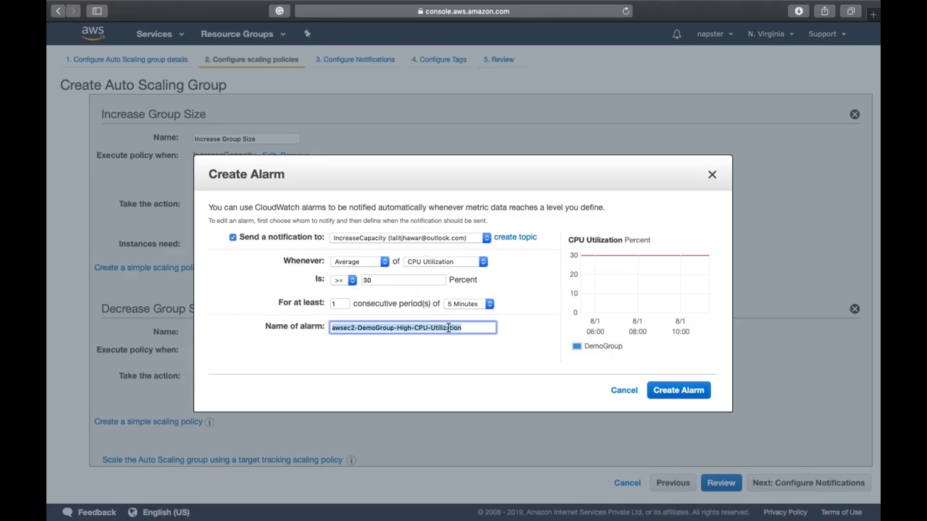
type("Decrea")
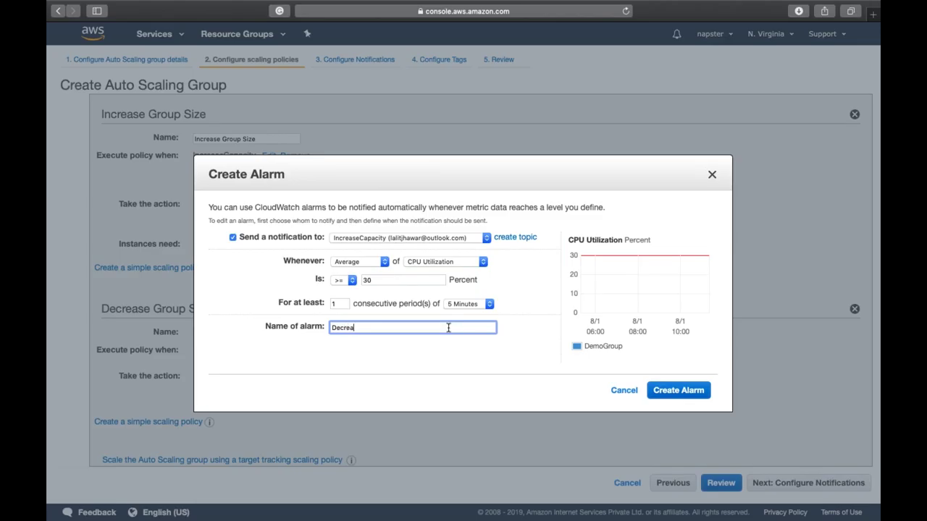
type("seCapacity")
left_click(662, 391)
Step: Set the Decrease Group Size policy to remove 1 instance
scroll(355, 375, "down", 2)
double_click(253, 376)
type("1")
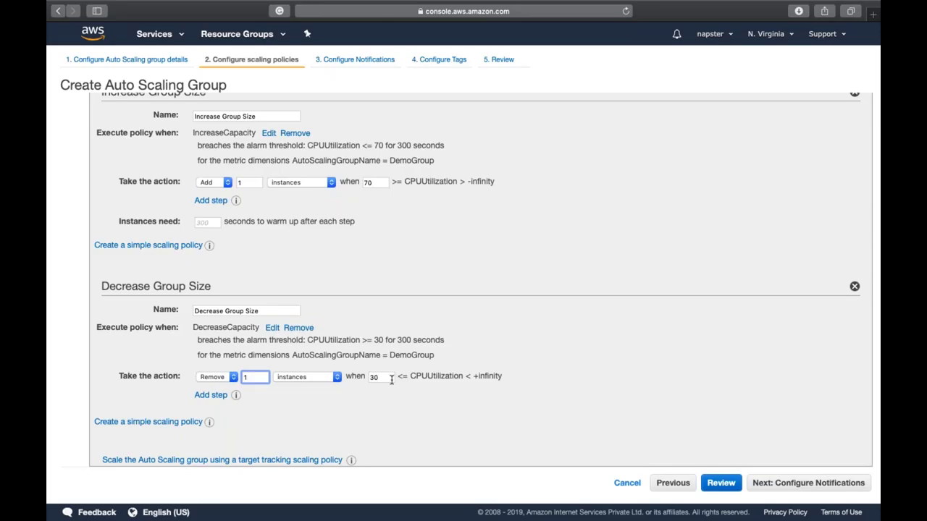
left_click(564, 348)
left_click(824, 487)
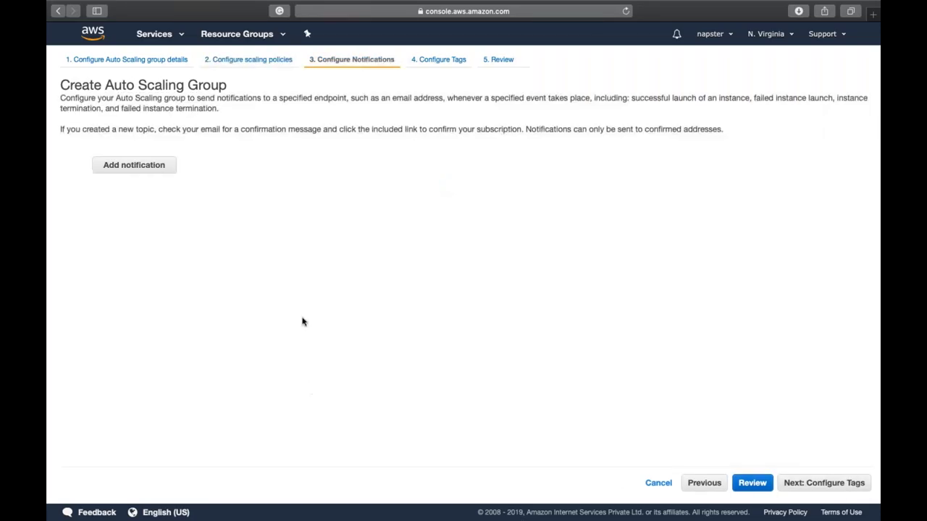
Step: Add a notification row, then delete it so no notifications remain
left_click(166, 171)
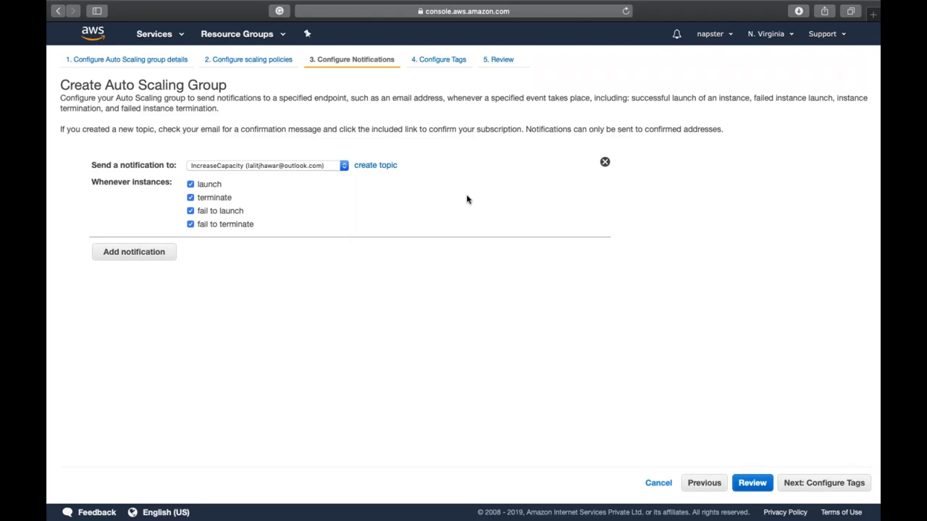
left_click(605, 163)
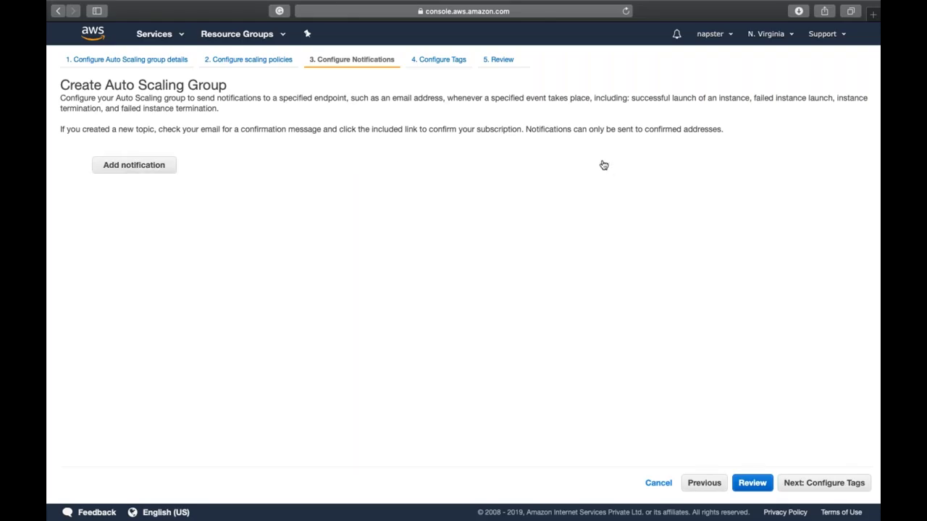
Step: Tag new instances with key Name and value AutoMode, then go to the review
left_click(837, 483)
type("Name")
key("Tab")
type("AutoMode")
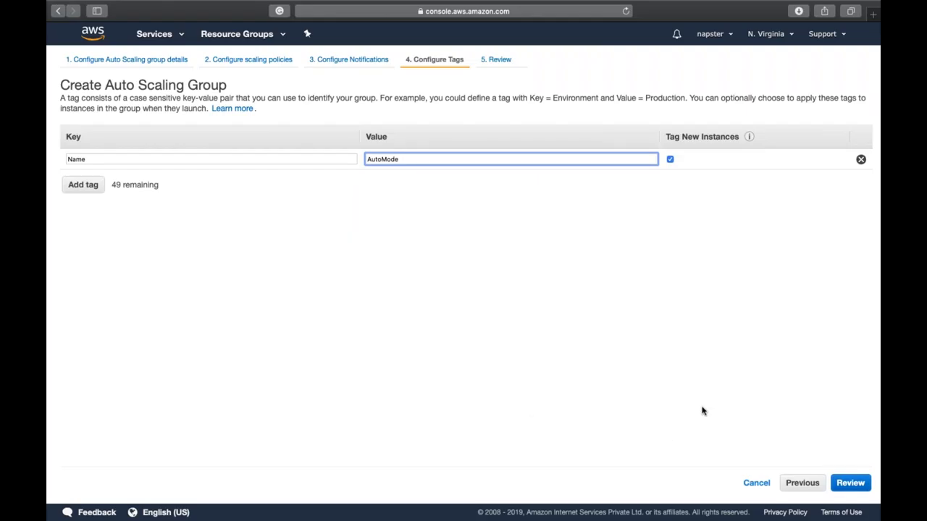
left_click(859, 482)
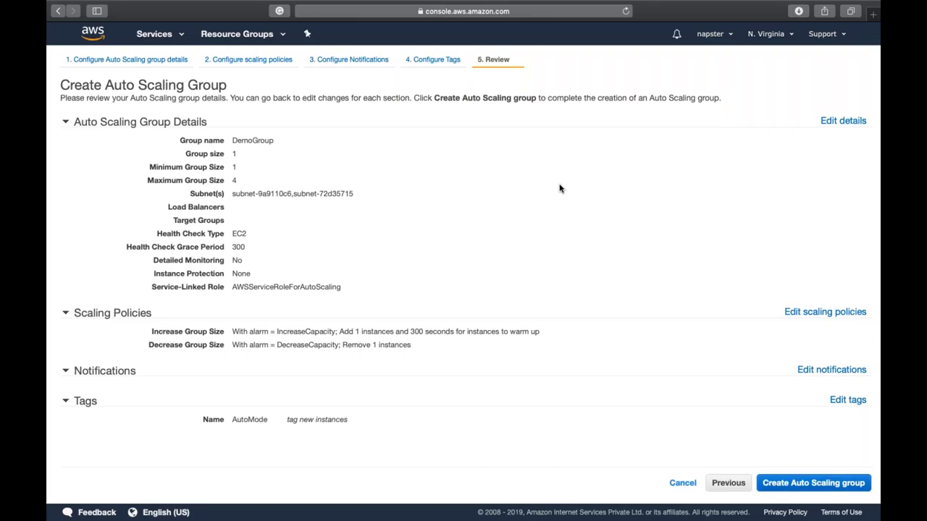
Step: Create the DemoGroup Auto Scaling group from the review summary and close the status page
double_click(202, 156)
left_click_drag(202, 155, 227, 153)
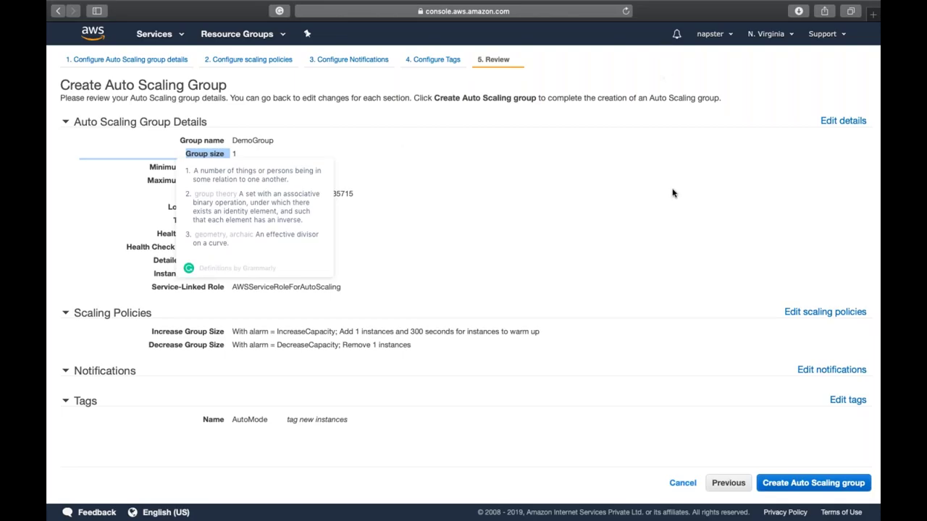
left_click(817, 484)
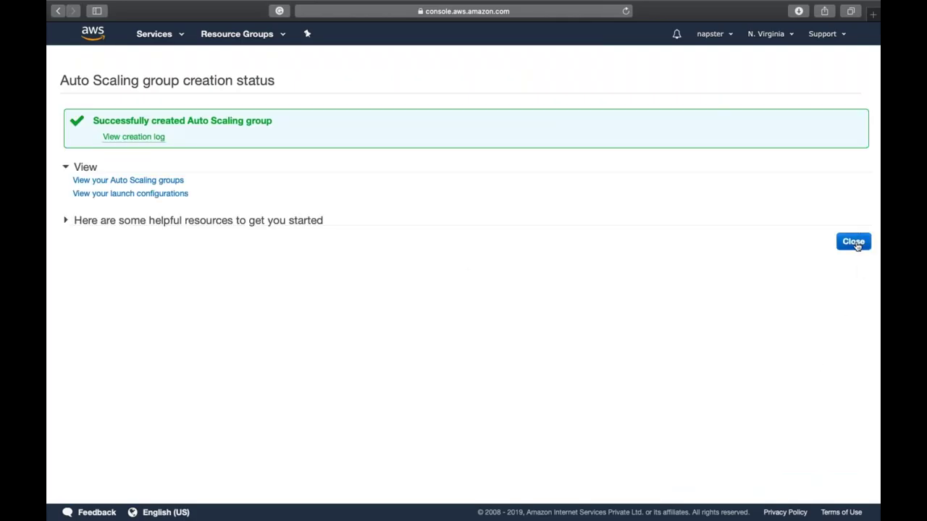
left_click(857, 243)
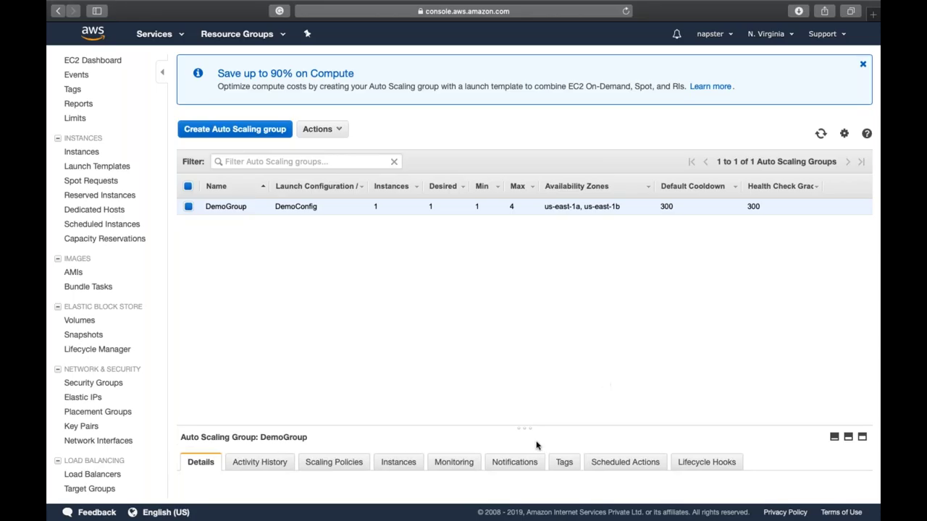
Step: Refresh DemoGroup's activity history to see its new instance launching, then go to Instances
left_click_drag(524, 427, 467, 242)
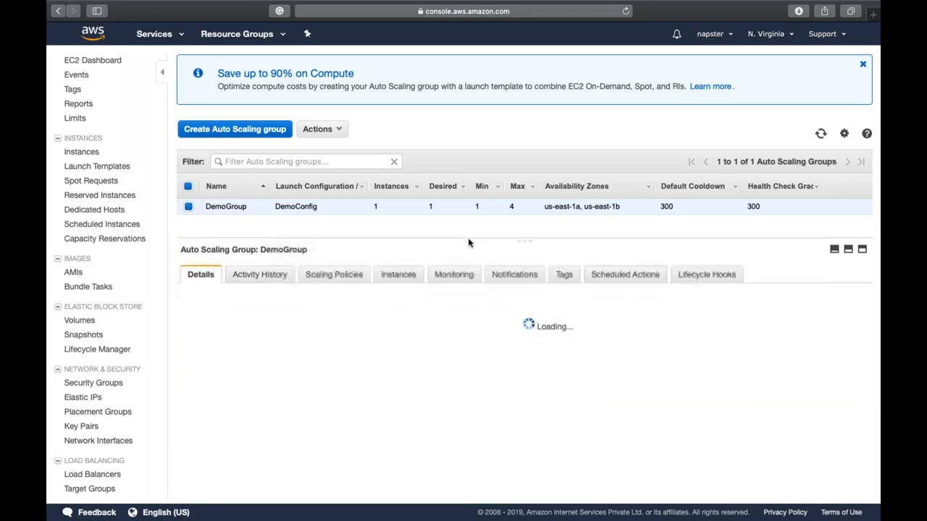
left_click(262, 279)
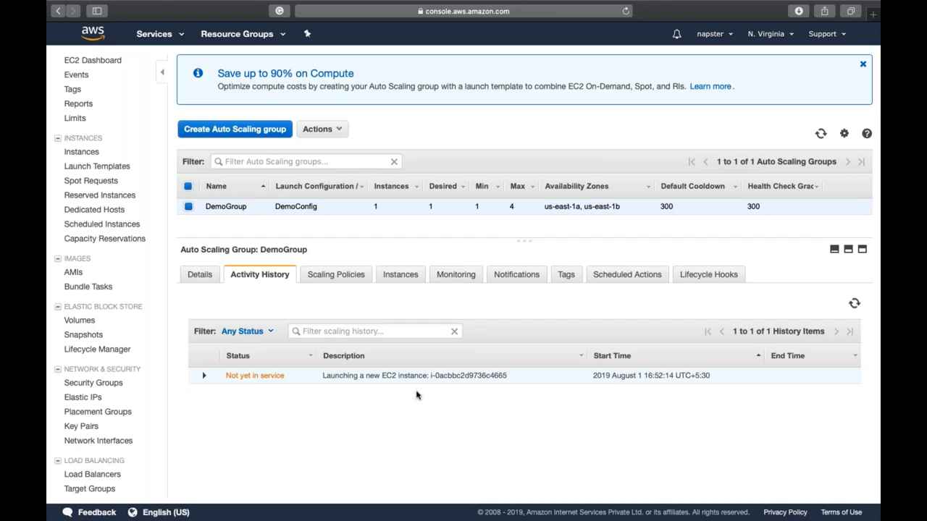
left_click(856, 305)
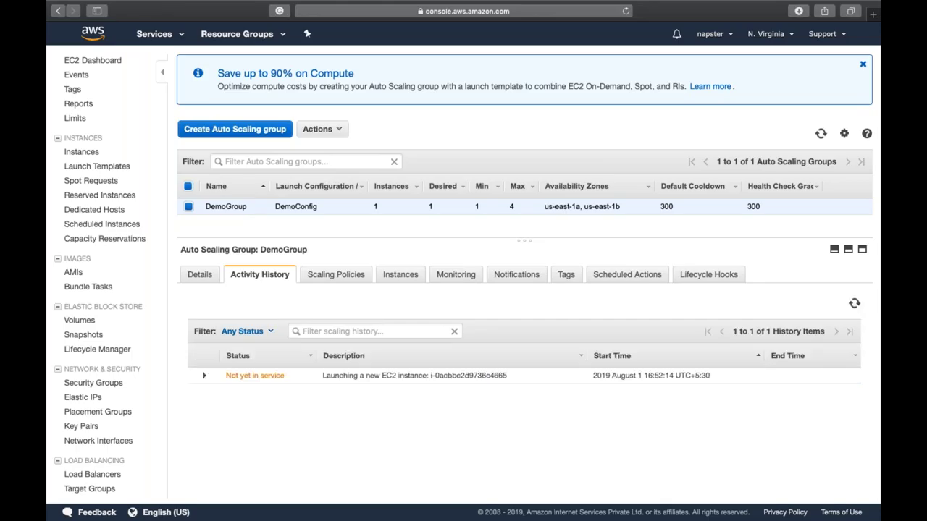
left_click(81, 153)
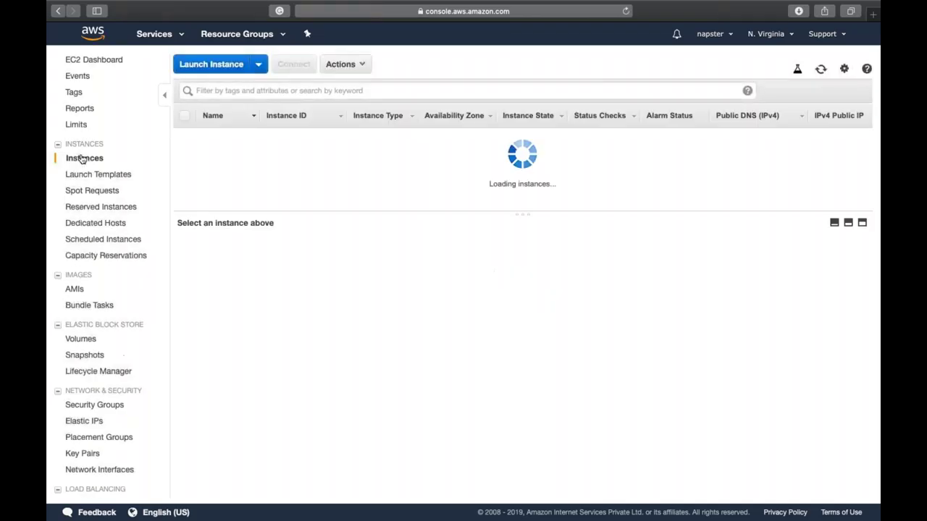
left_click(295, 169)
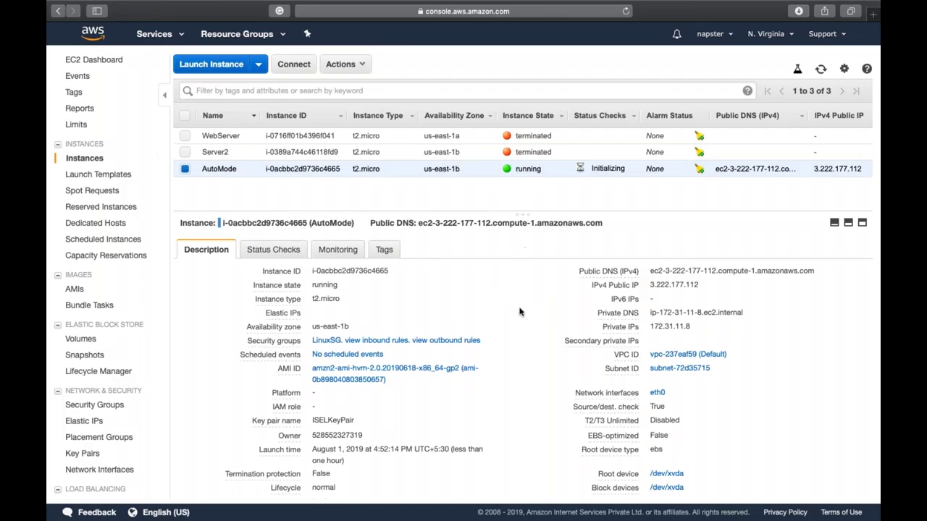
scroll(519, 312, "down", 2)
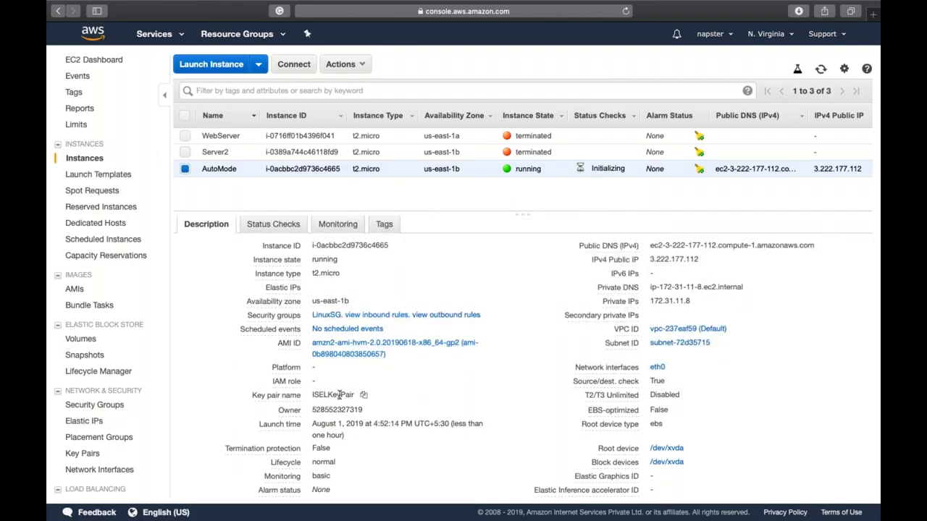
scroll(525, 373, "down", 4)
scroll(525, 373, "up", 5)
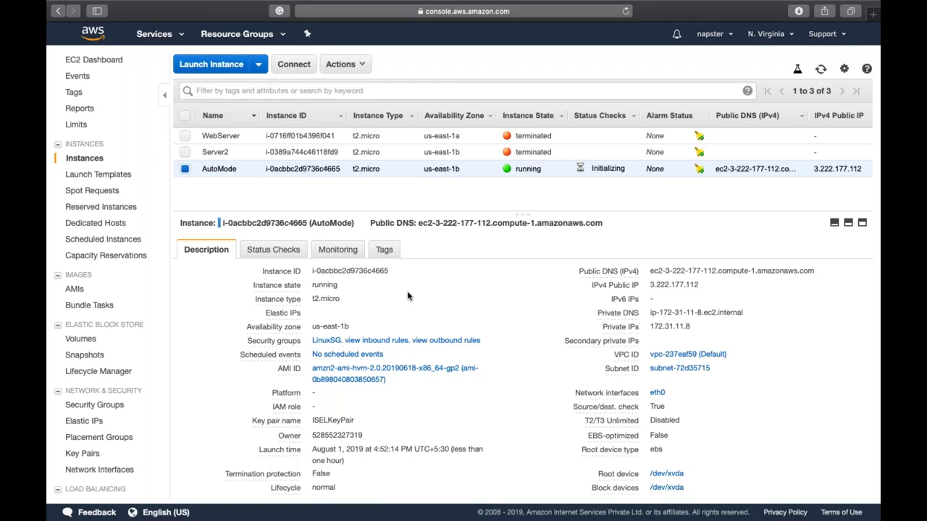
Step: Allow inbound HTTP on port 80 from Anywhere in LinuxSG, then return to the AutoMode instance
left_click(327, 346)
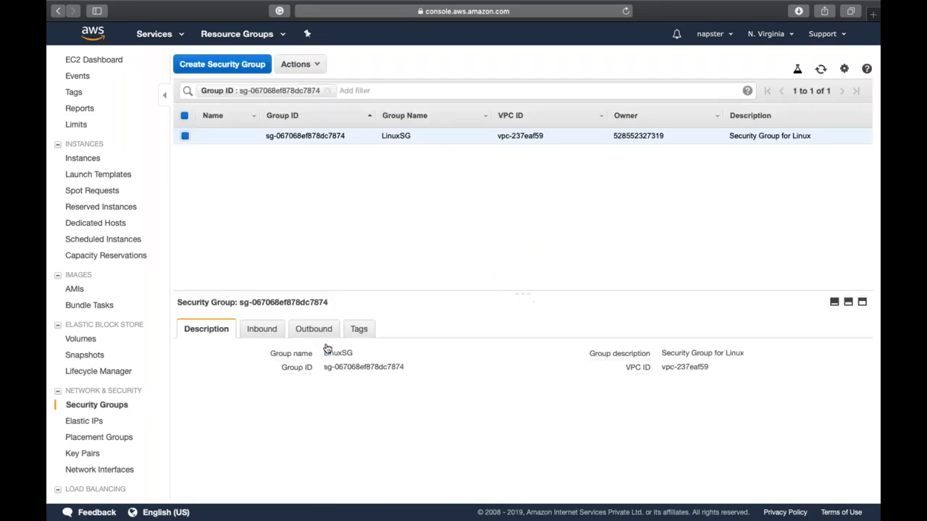
left_click(268, 329)
left_click(201, 364)
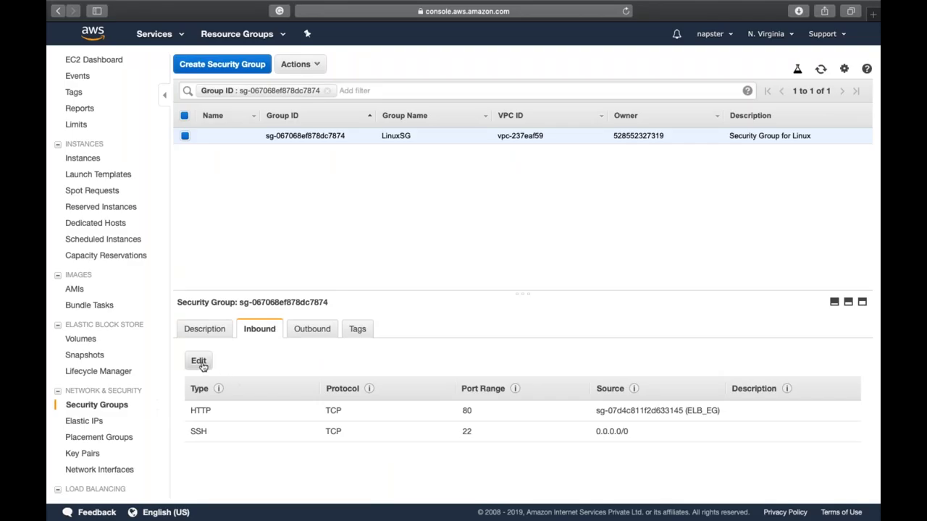
left_click(415, 244)
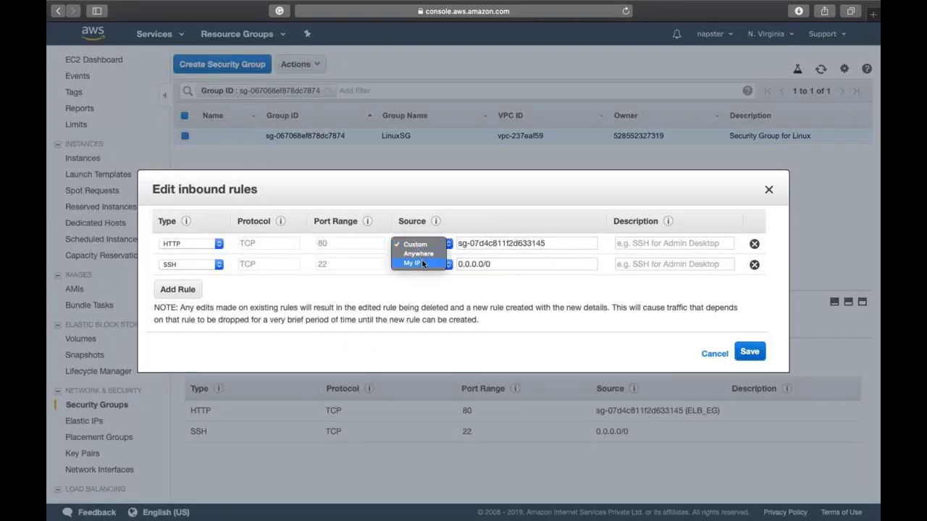
left_click(420, 254)
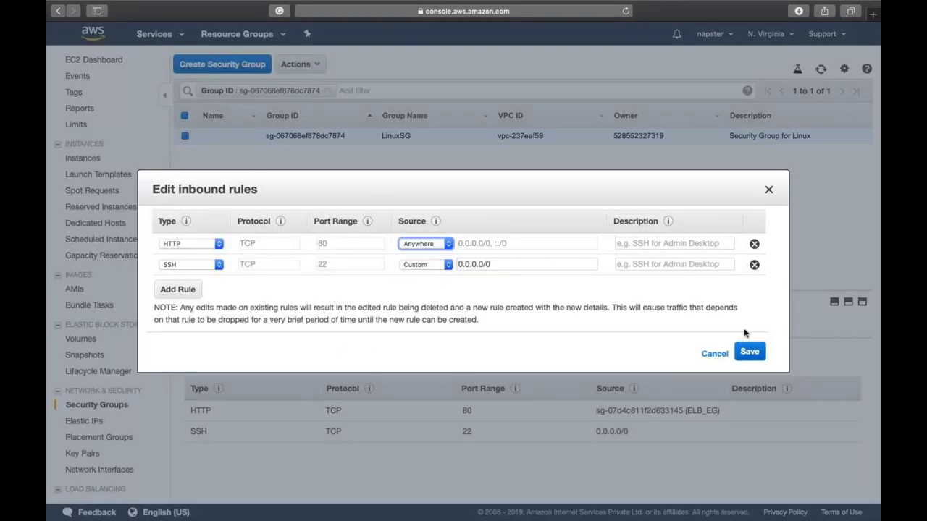
left_click(753, 356)
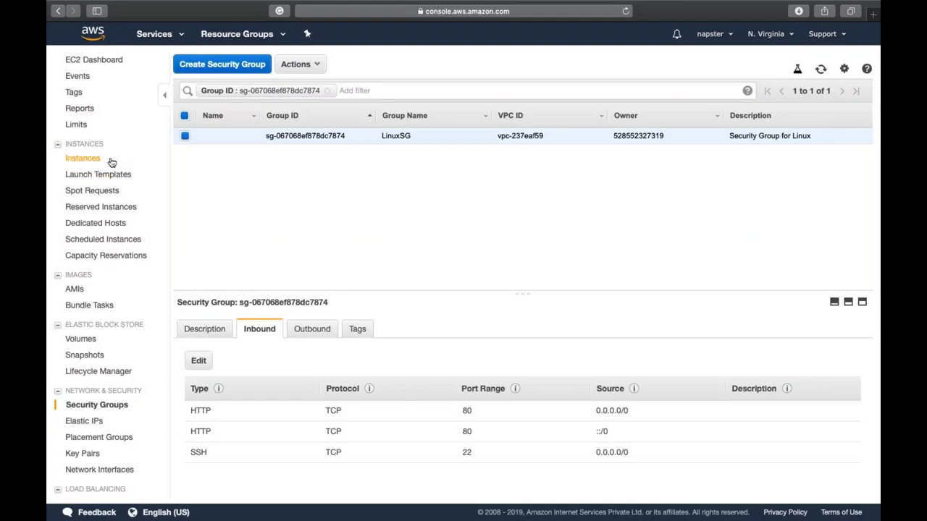
left_click(111, 159)
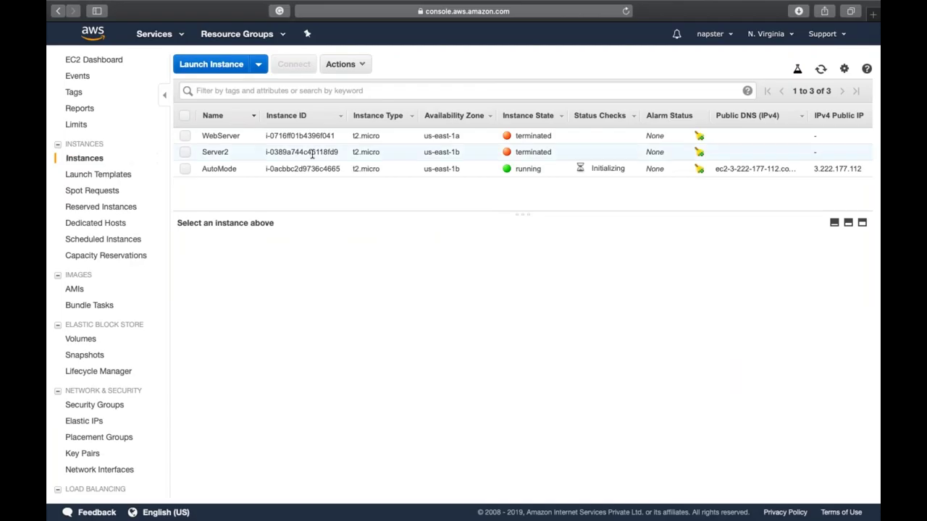
left_click(356, 170)
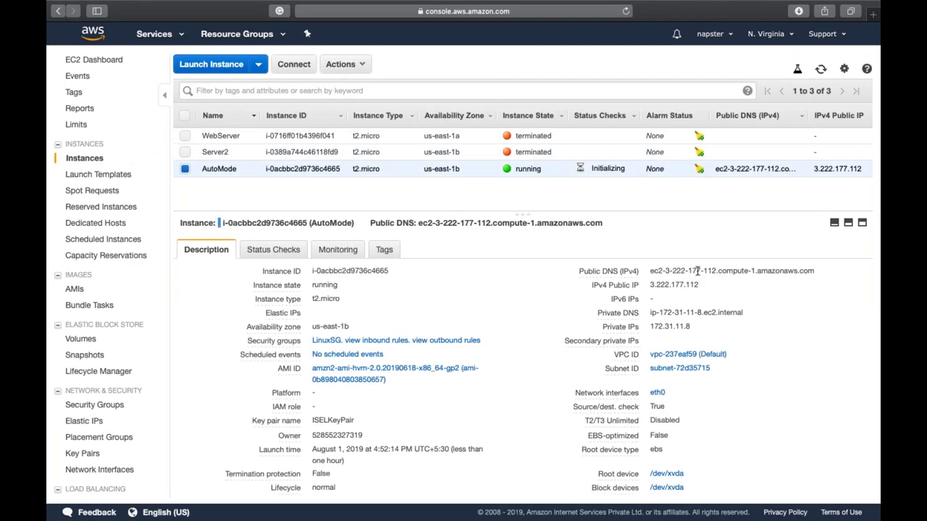
Step: Refresh the instances list and web-search 'IncreaseCapacity' in a new tab
left_click(709, 298)
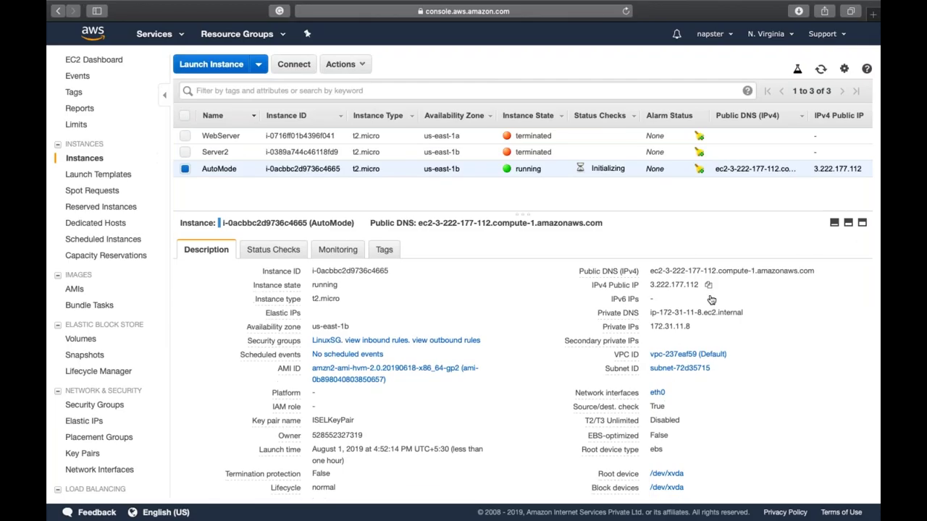
left_click(821, 68)
key("super+t")
type("IncreaseCapacity")
key("Return")
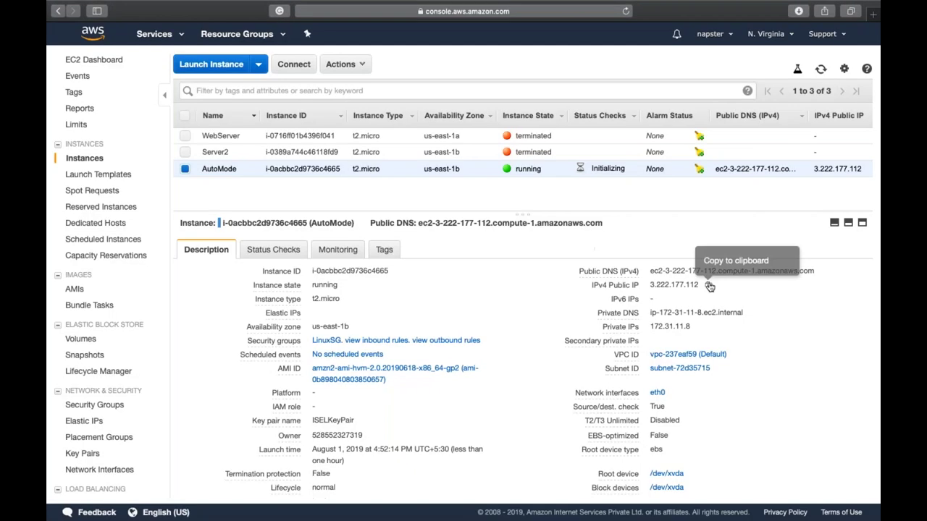
Step: Copy AutoMode's public IP 3.222.177.112 and load it in a new browser tab
left_click(712, 288)
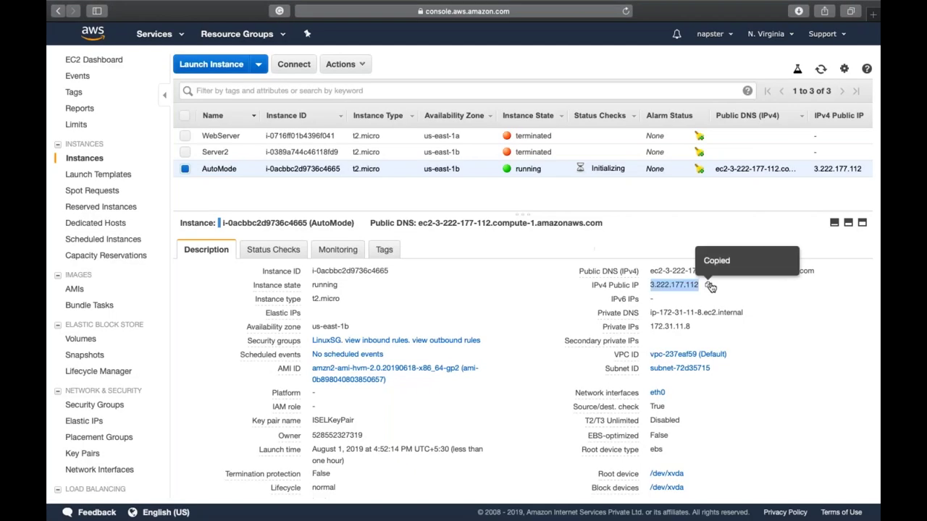
key("super+t")
key("super+v")
key("Return")
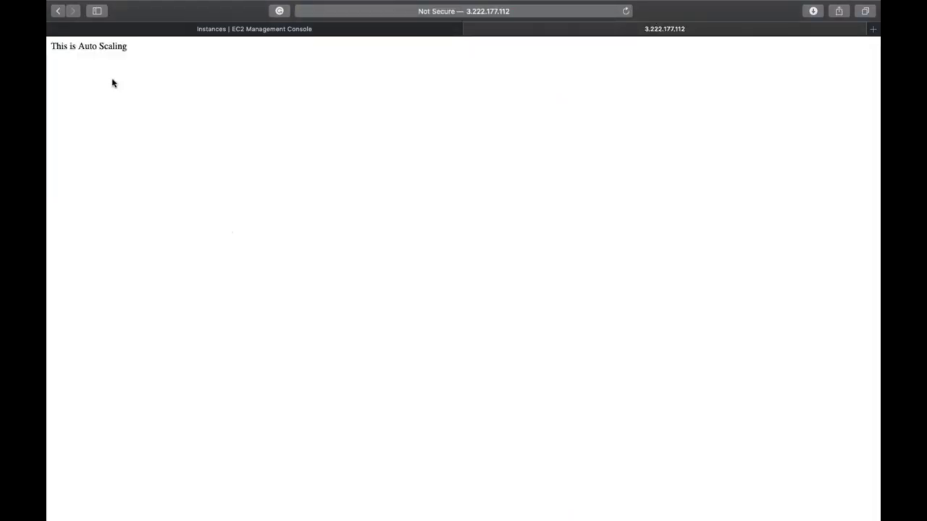
Step: Check the 'This is Auto Scaling' page at 3.222.177.112, then close its tab
scroll(112, 83, "left", 5)
scroll(148, 87, "right", 5)
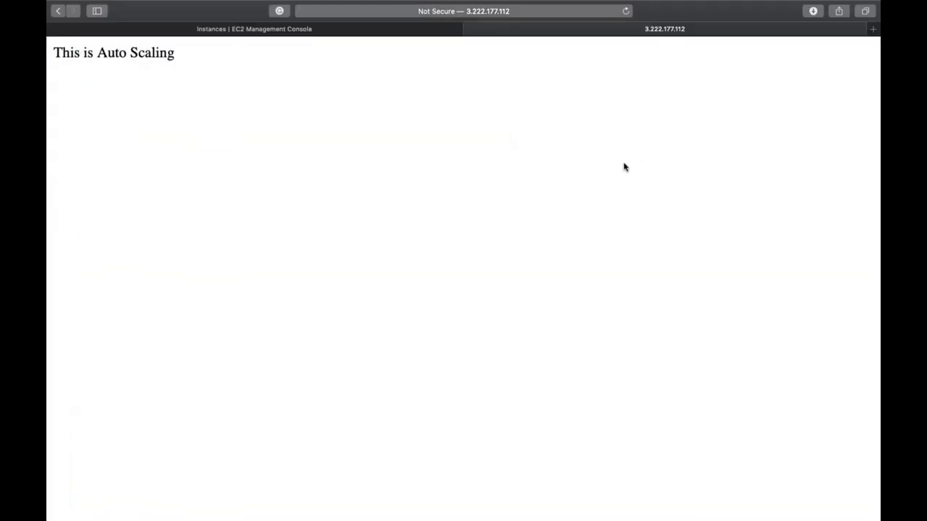
key("super+w")
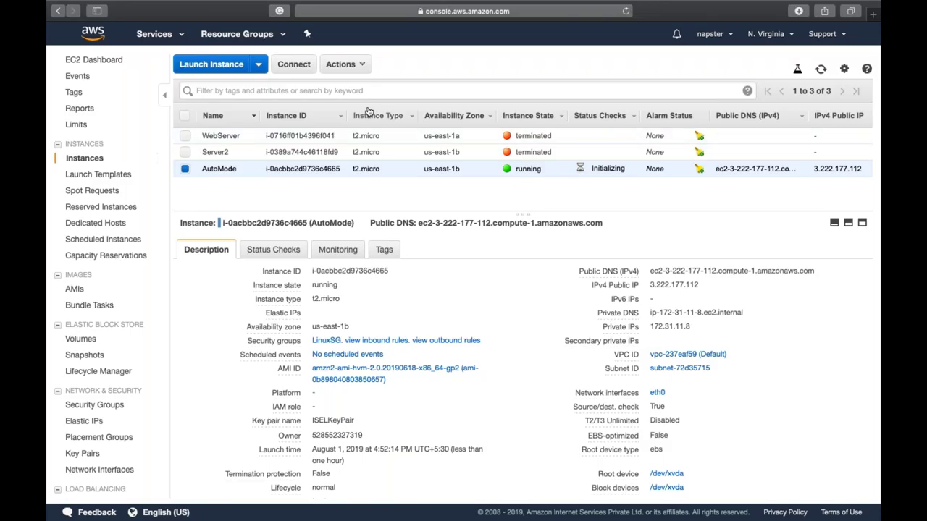
Step: Show AutoMode's Instance State choices, then dismiss the menu without picking one
left_click(349, 68)
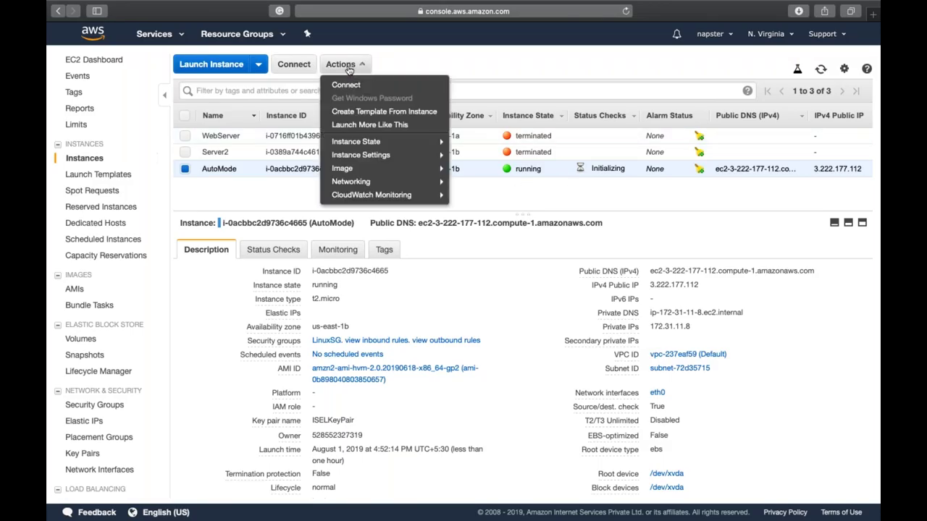
mouse_move(415, 148)
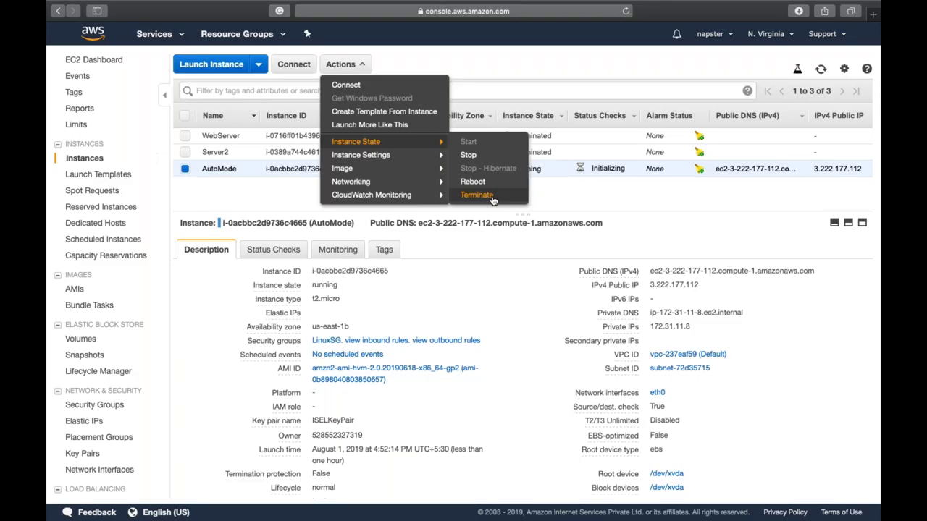
left_click(270, 194)
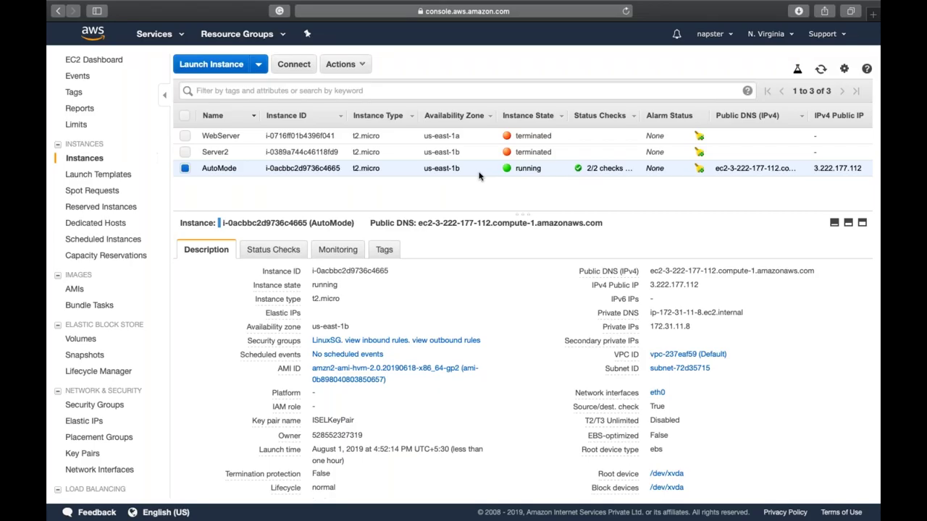
Step: Reopen AutoMode's Actions menu once its 2/2 status checks have passed
left_click(341, 64)
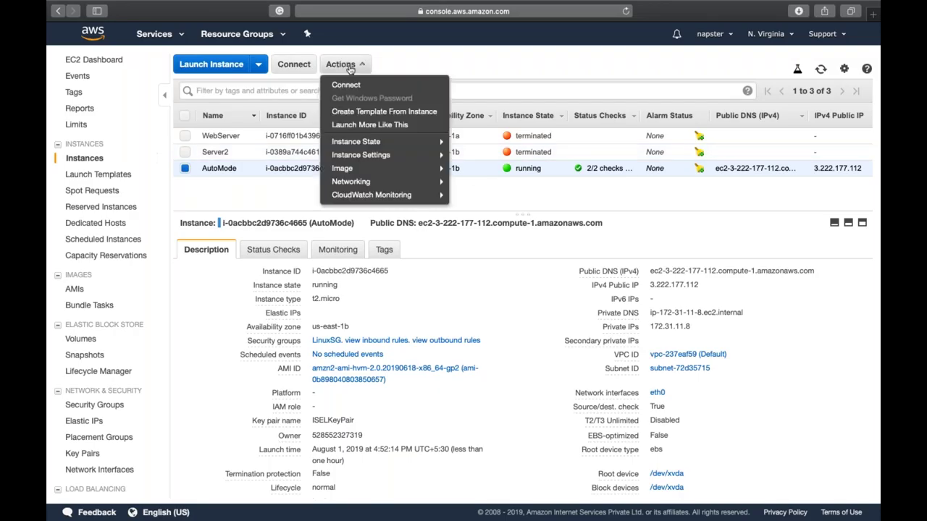
Step: Terminate the AutoMode instance and confirm it is shutting down
mouse_move(378, 145)
left_click(491, 195)
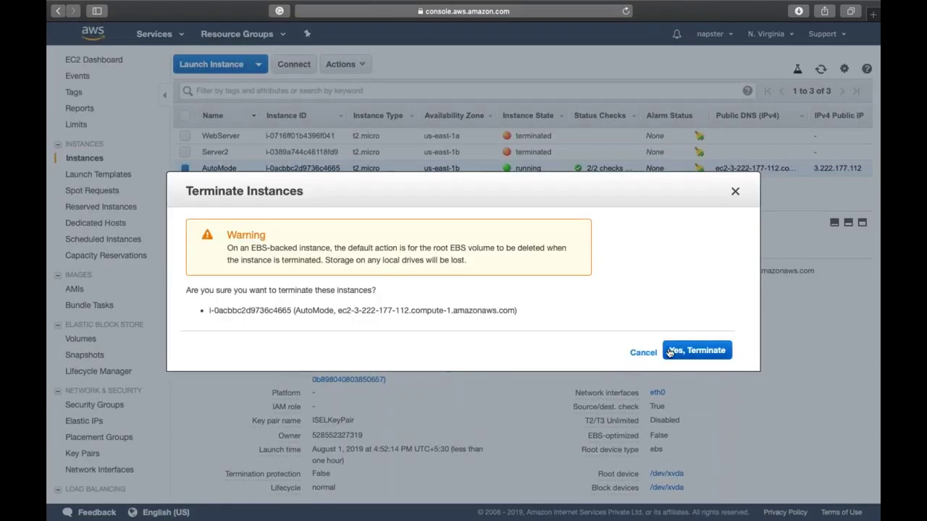
left_click(669, 352)
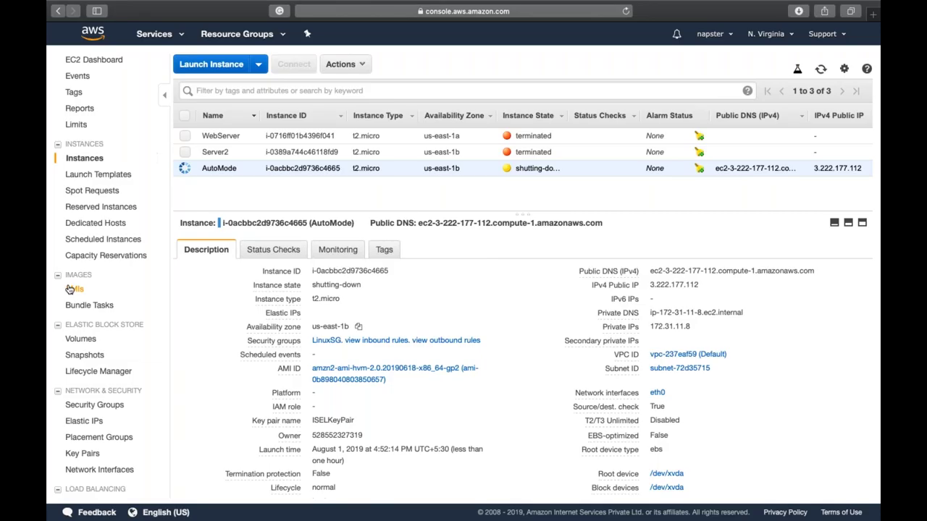
scroll(70, 289, "down", 3)
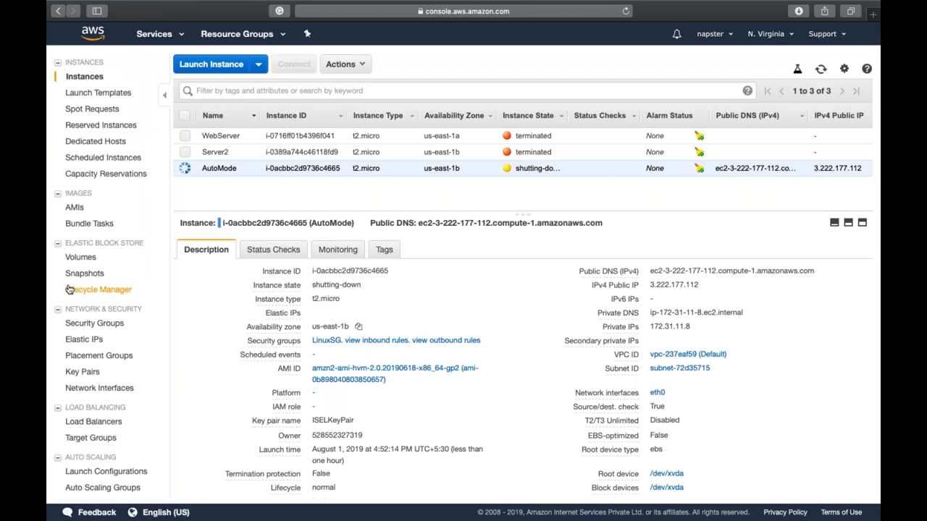
scroll(69, 289, "up", 3)
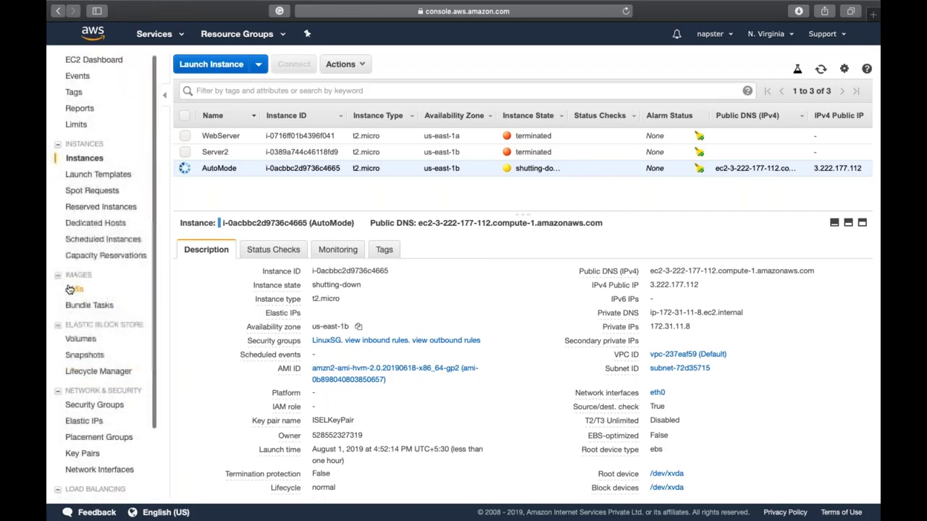
scroll(70, 289, "down", 3)
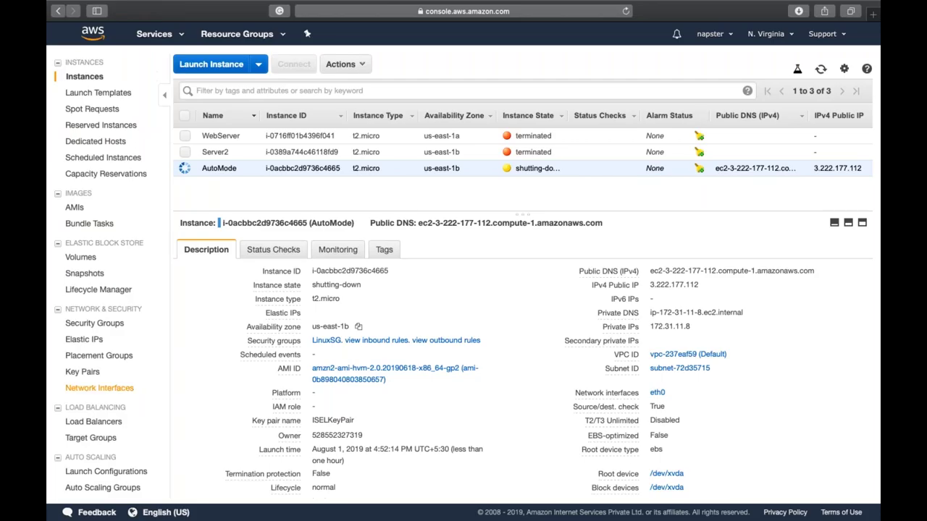
Step: Start deleting the DemoConfig launch configuration but cancel, then view the empty Target Groups page
left_click(111, 473)
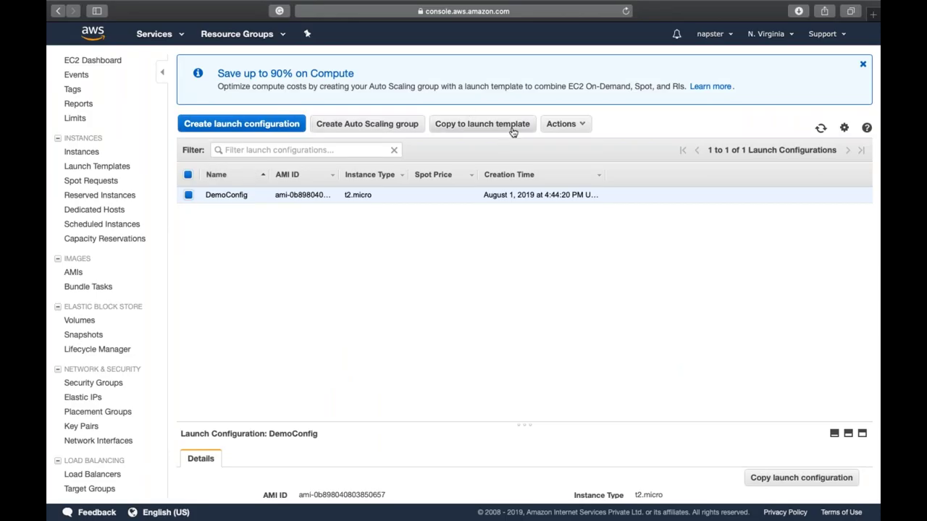
left_click(555, 126)
left_click(562, 145)
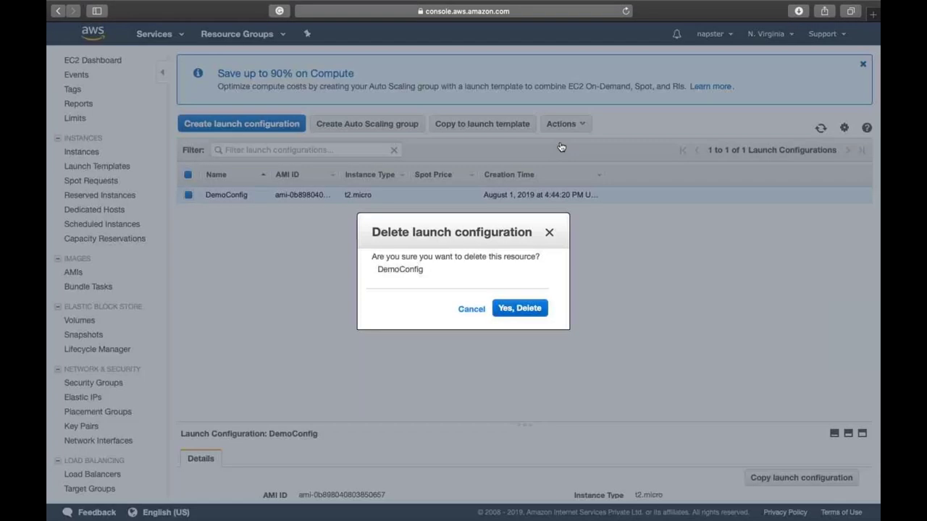
left_click(532, 311)
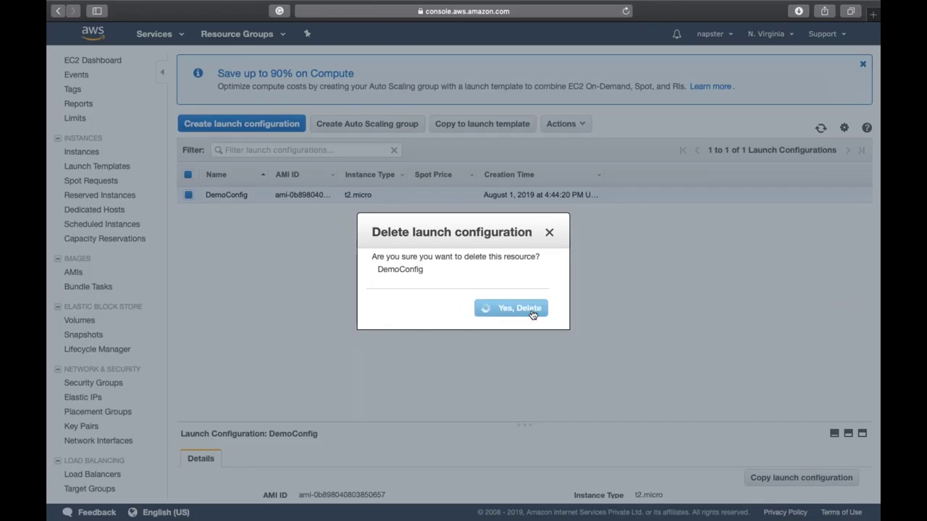
left_click(471, 359)
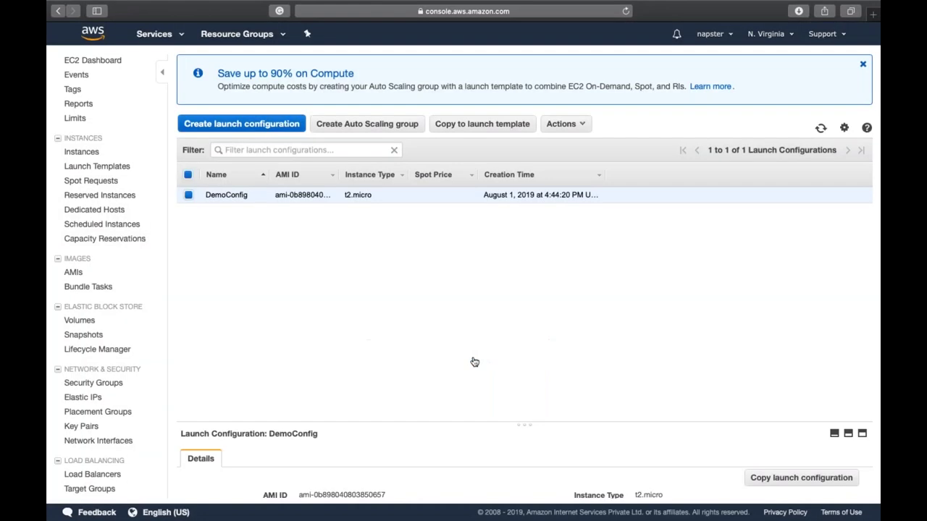
left_click(104, 492)
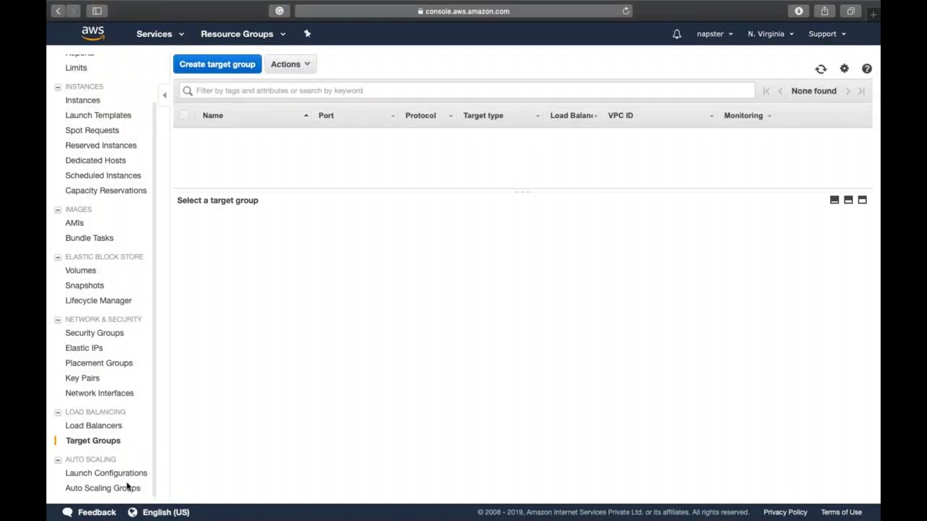
Step: Delete the DemoGroup Auto Scaling group, then go back to Launch Configurations
left_click(130, 491)
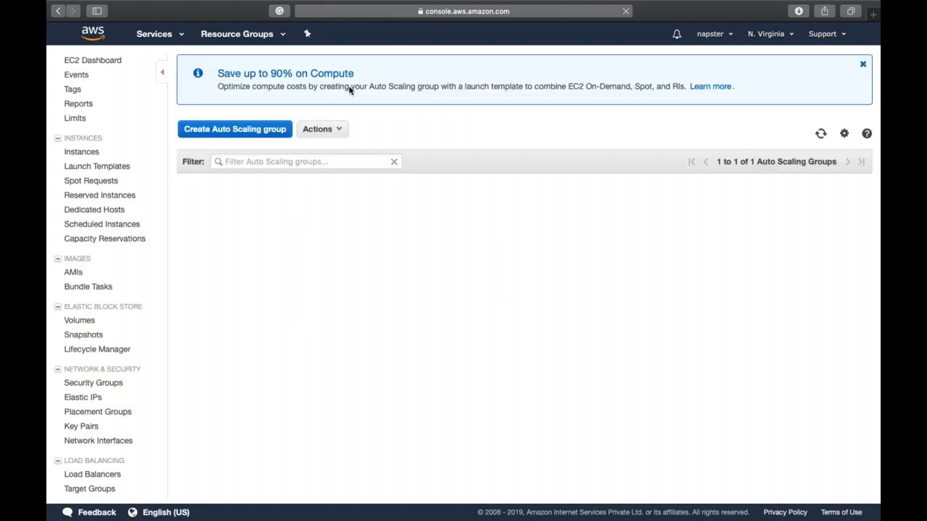
left_click(338, 132)
left_click(332, 164)
left_click(529, 308)
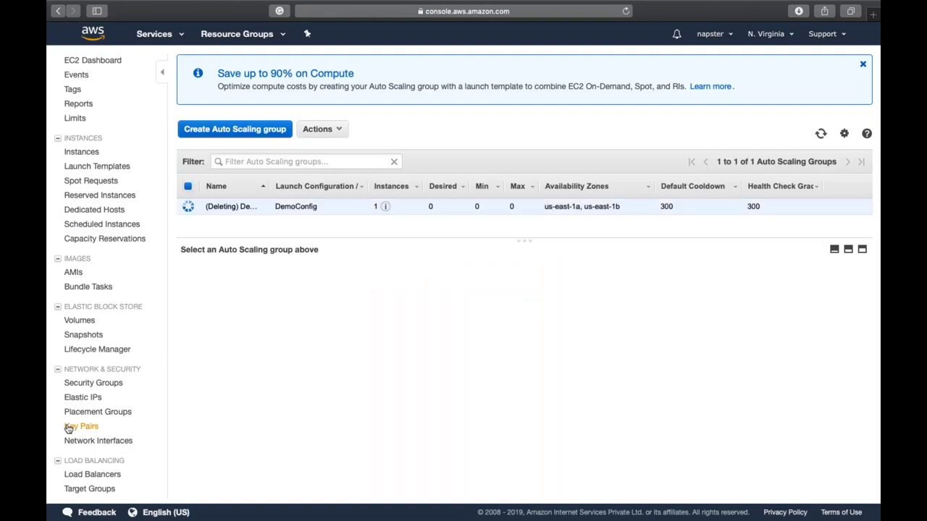
scroll(72, 430, "down", 2)
left_click(87, 476)
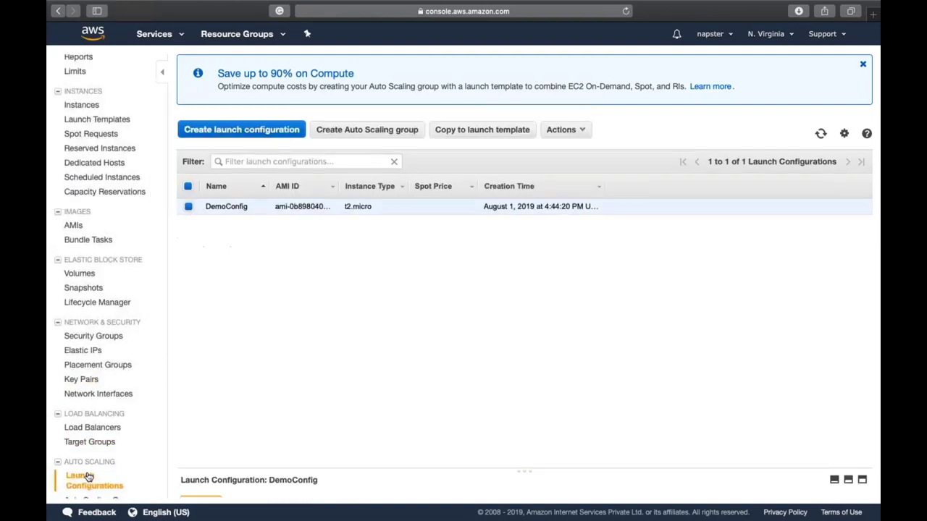
Step: Delete the DemoConfig launch configuration so no launch configurations remain
left_click(565, 131)
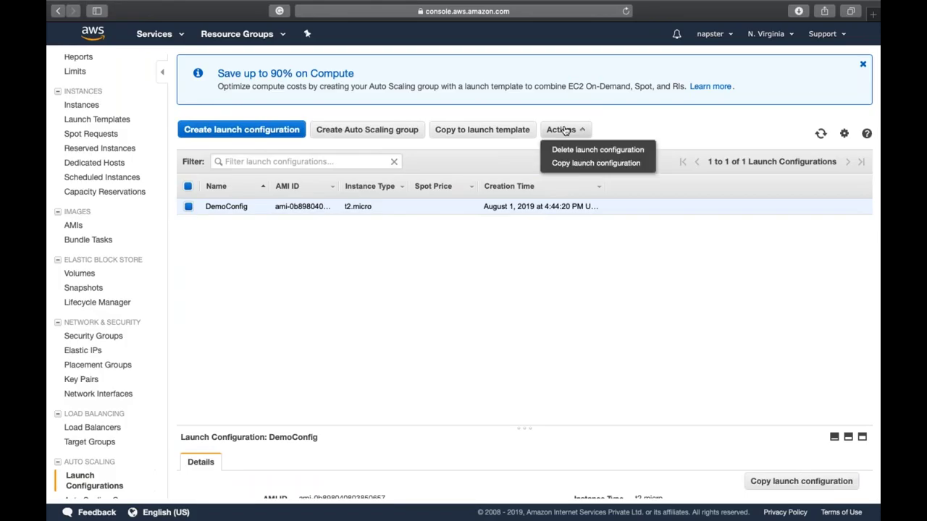
left_click(577, 151)
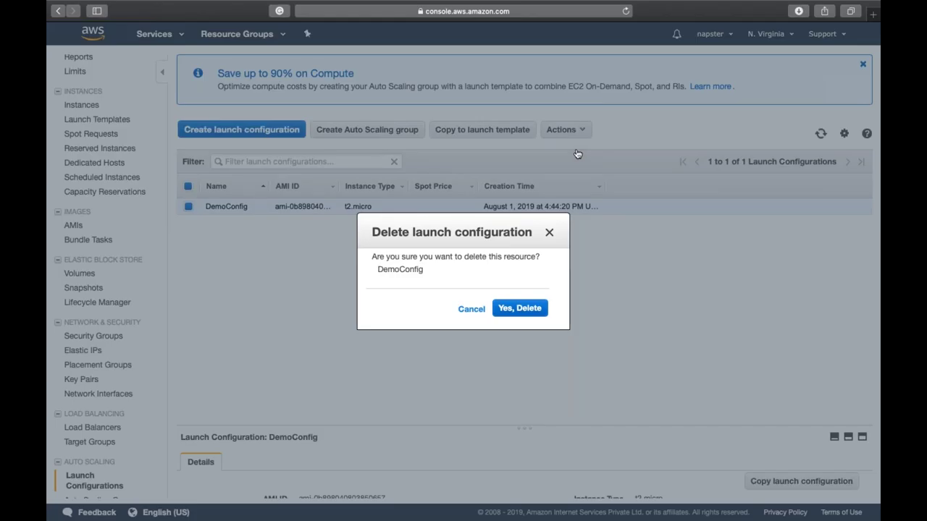
left_click(526, 309)
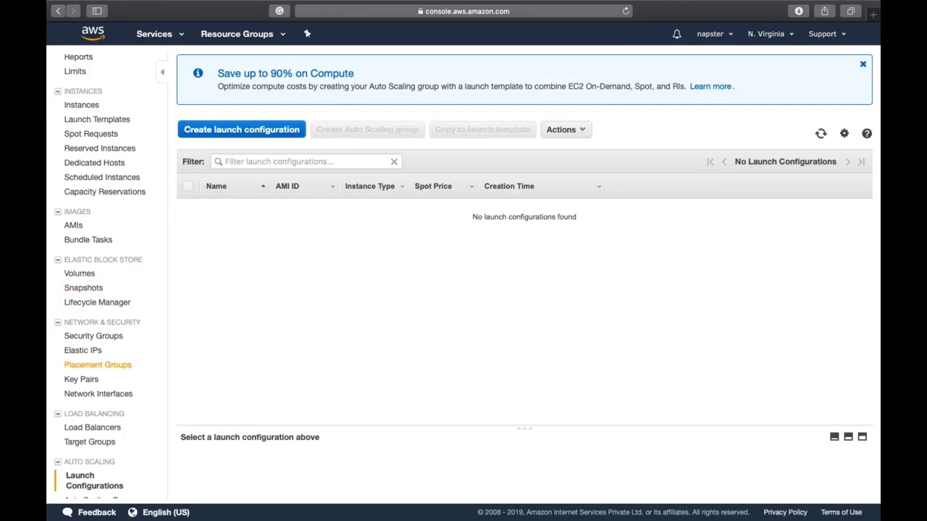
scroll(135, 403, "down", 1)
scroll(138, 398, "down", 1)
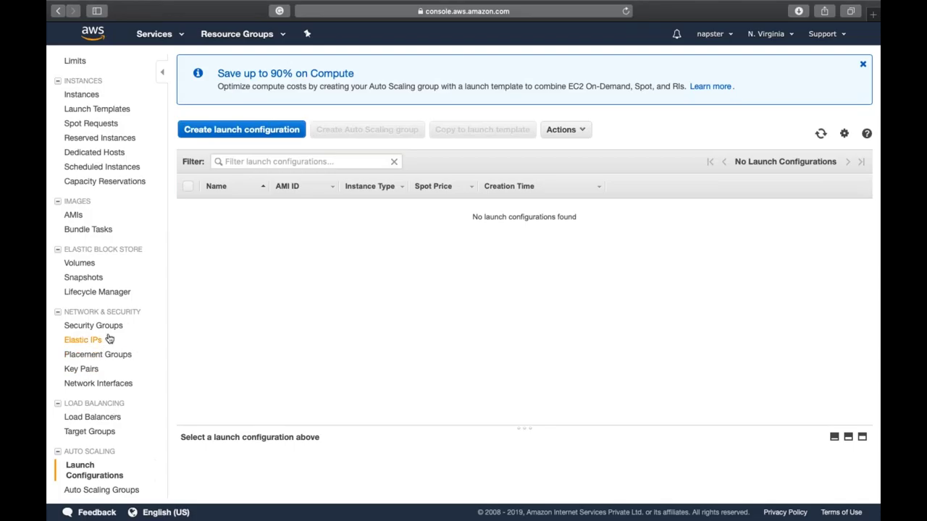
scroll(108, 339, "up", 1)
scroll(108, 339, "up", 5)
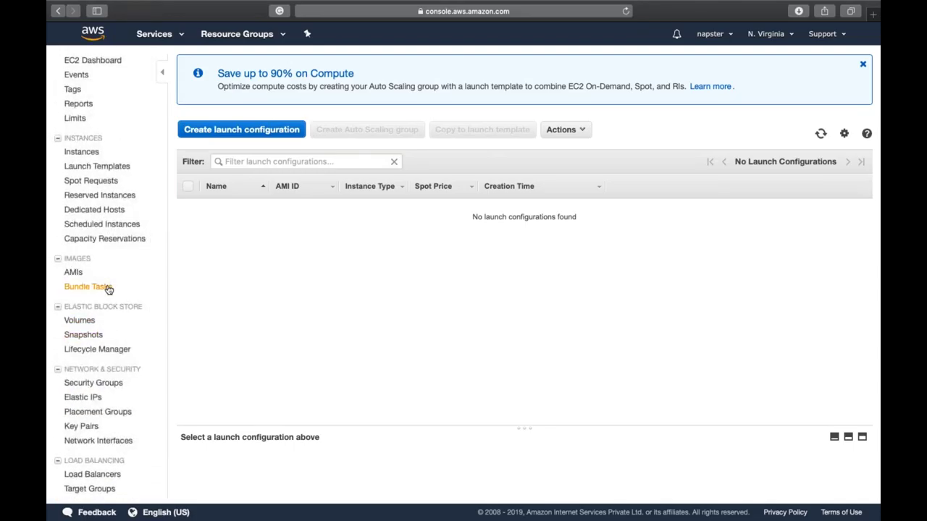
Step: Return via the console home to EC2 Instances and select WebServer to view its details
left_click(106, 152)
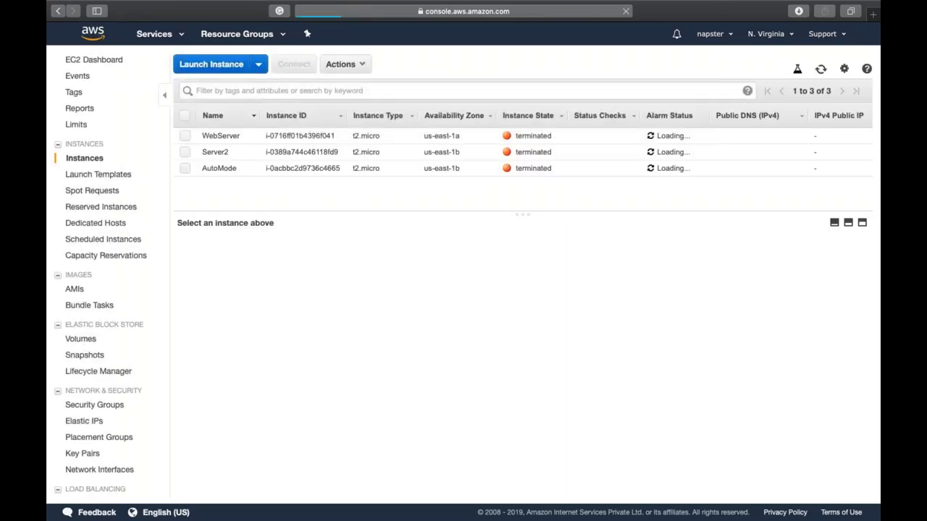
left_click(93, 33)
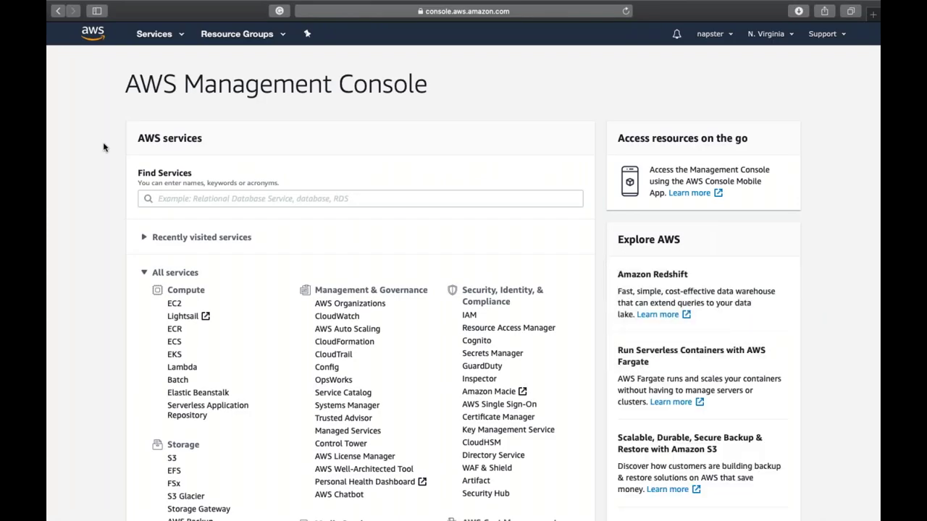
left_click(176, 305)
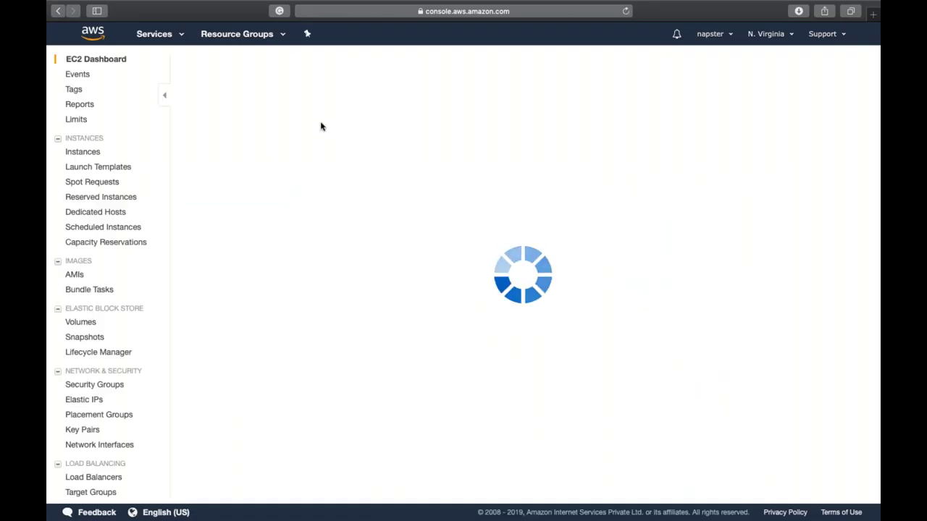
left_click(255, 98)
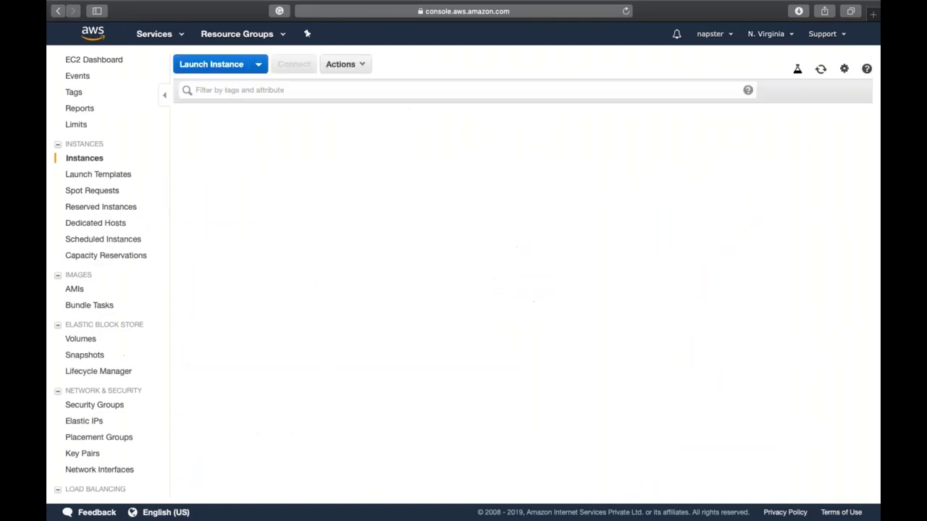
left_click(437, 135)
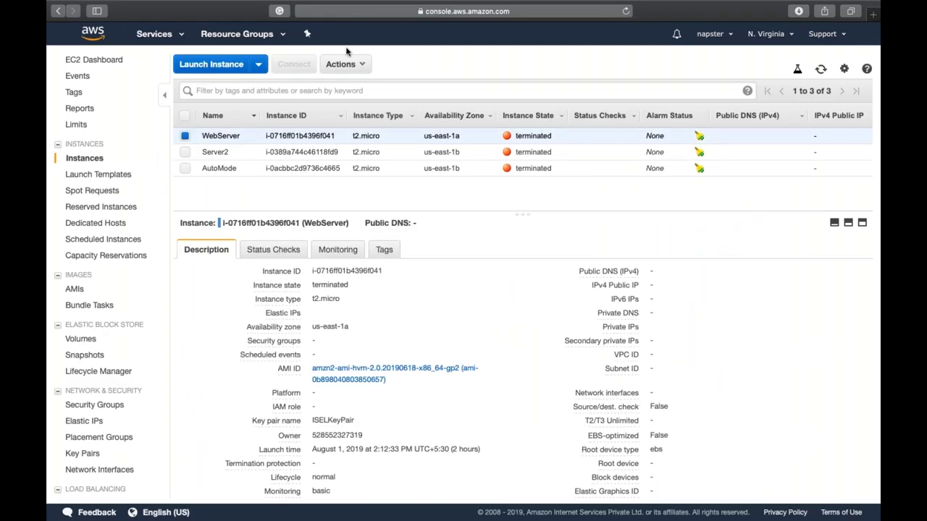
left_click(346, 64)
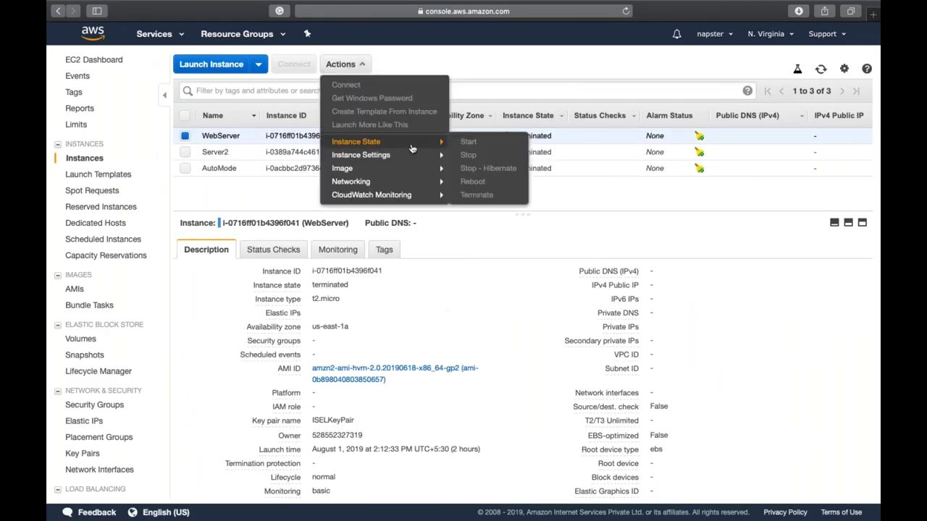
mouse_move(420, 158)
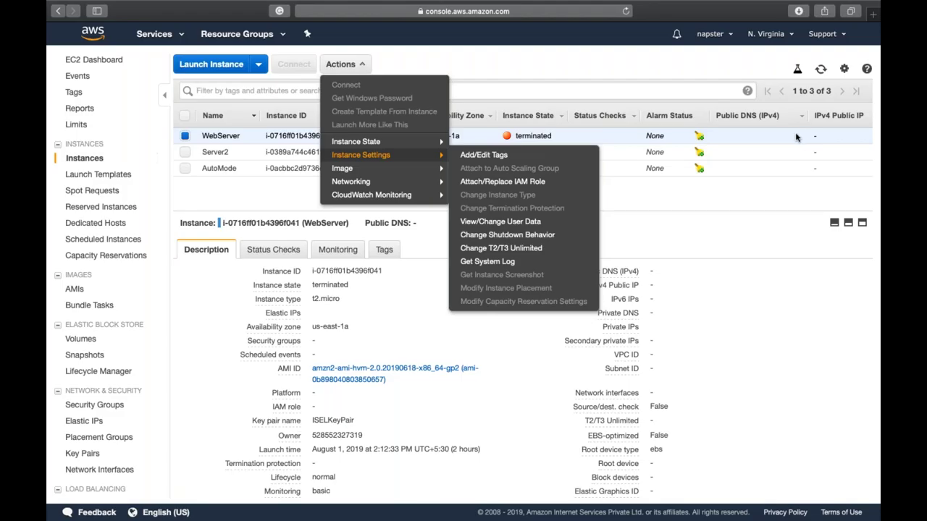
left_click(642, 207)
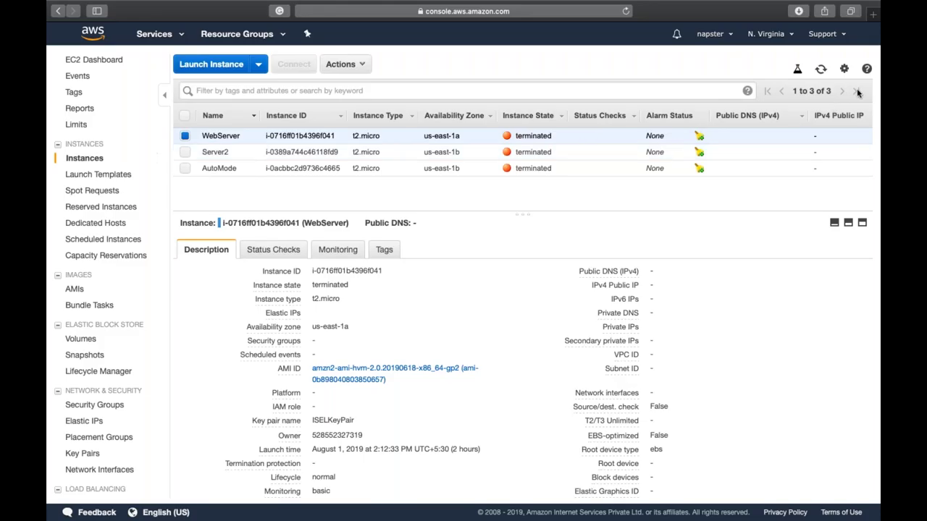
Step: Show AutoMode's details, then finish and exit the PowerPoint Auto Scaling slide show
left_click(605, 176)
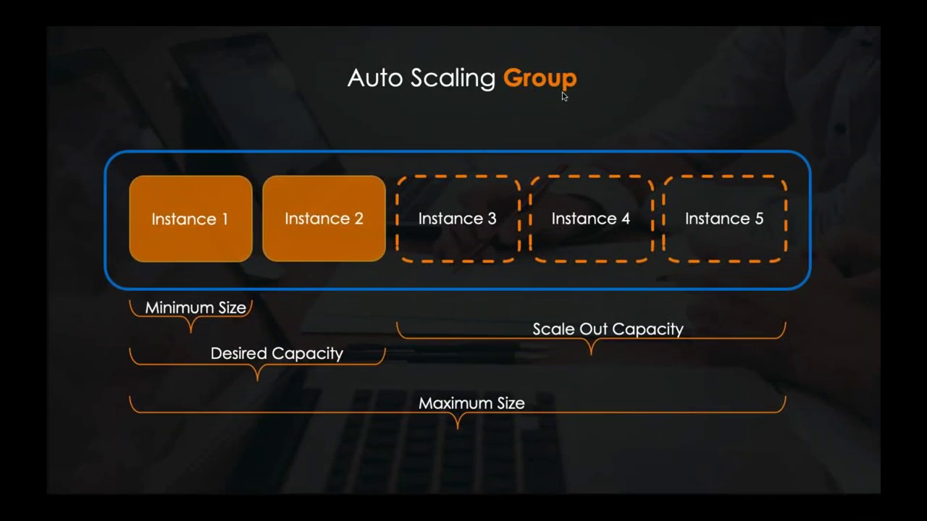
left_click(478, 213)
left_click(478, 213)
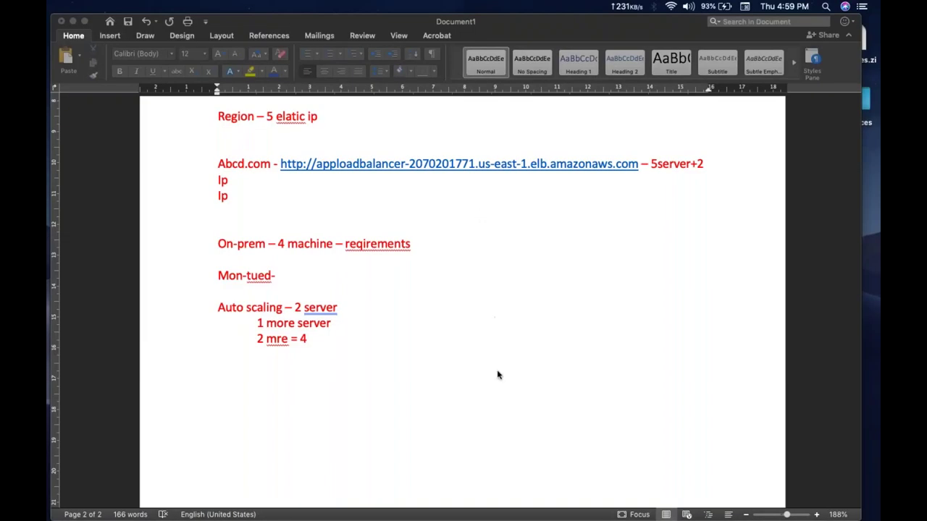
Step: Use Mission Control to bring the course folder, then the Word notes document, to the front
key("ctrl+Up")
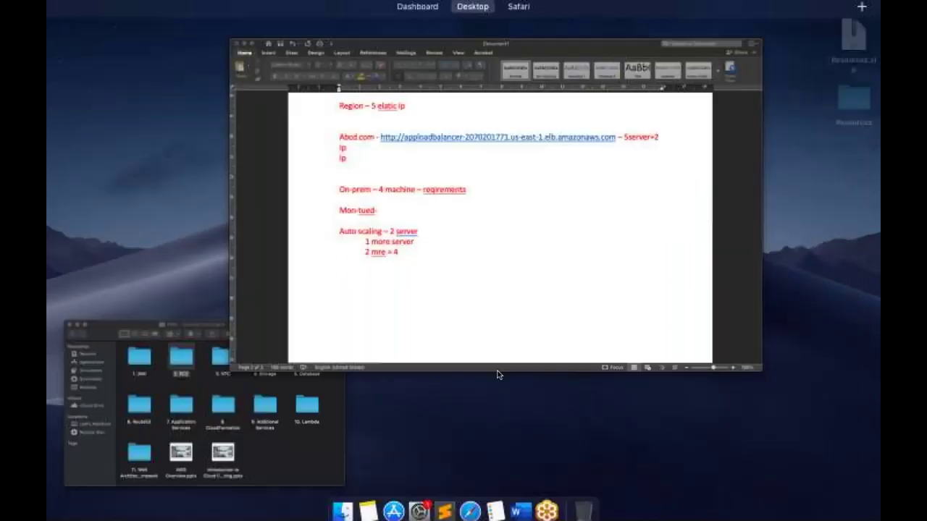
left_click(278, 433)
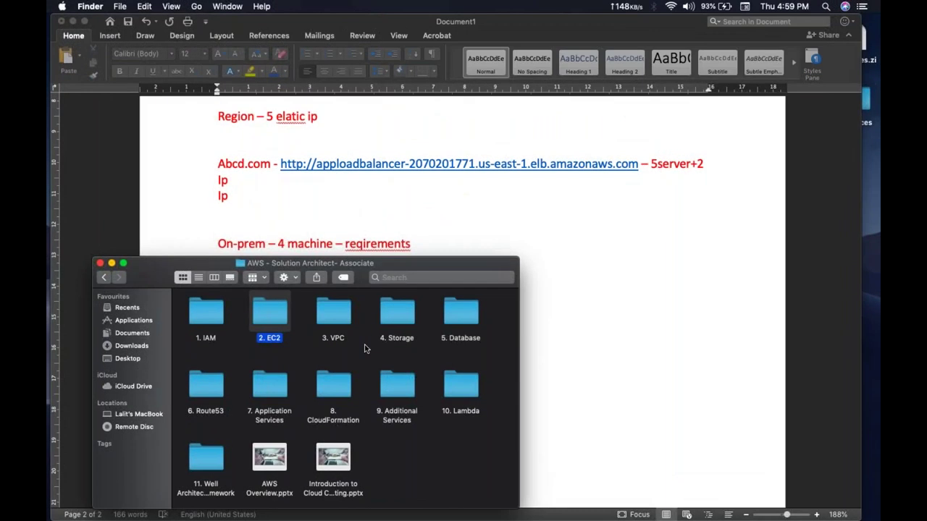
left_click(810, 105)
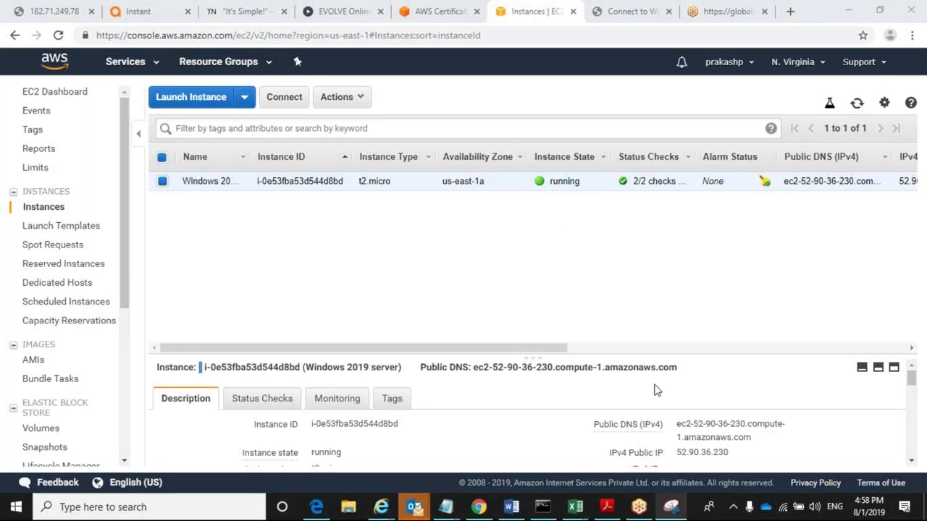
key("XF86AudioMute")
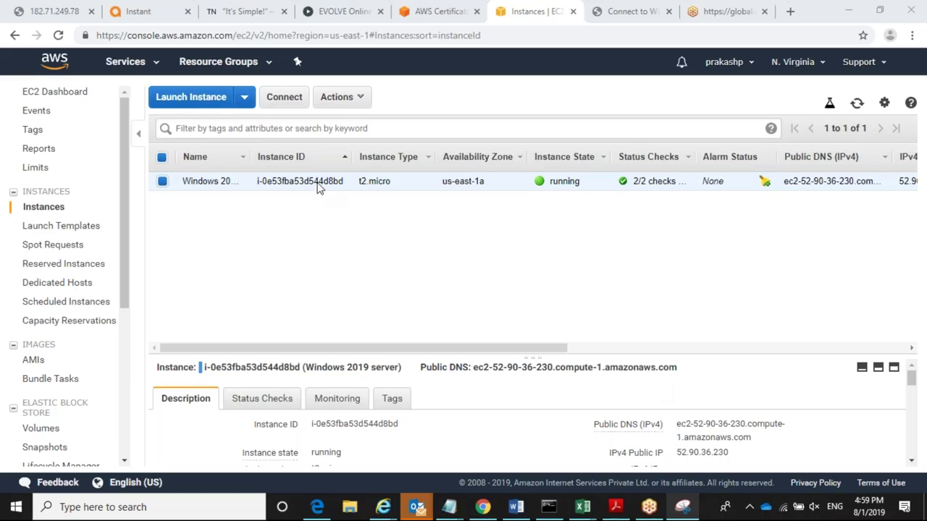
Step: Stop the Windows 2019 server instance and confirm
left_click(339, 97)
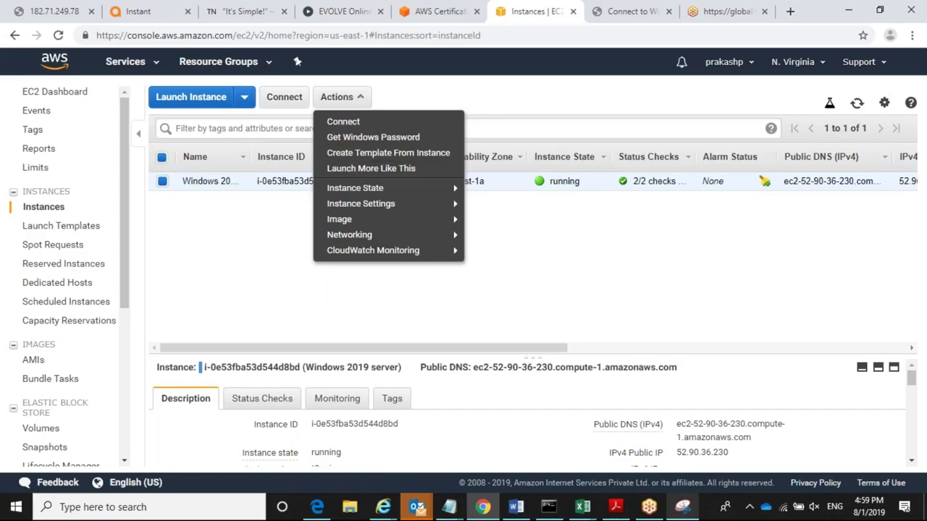
mouse_move(414, 194)
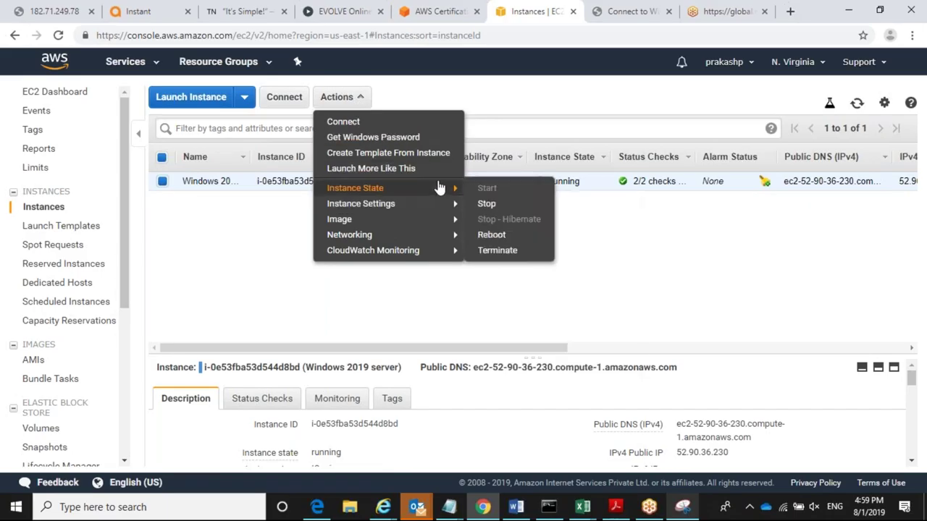
left_click(486, 205)
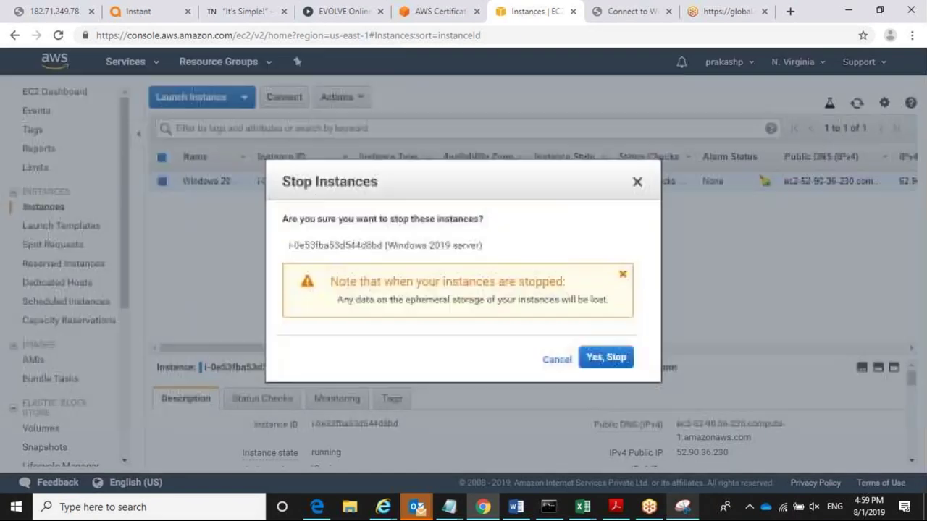
left_click(610, 364)
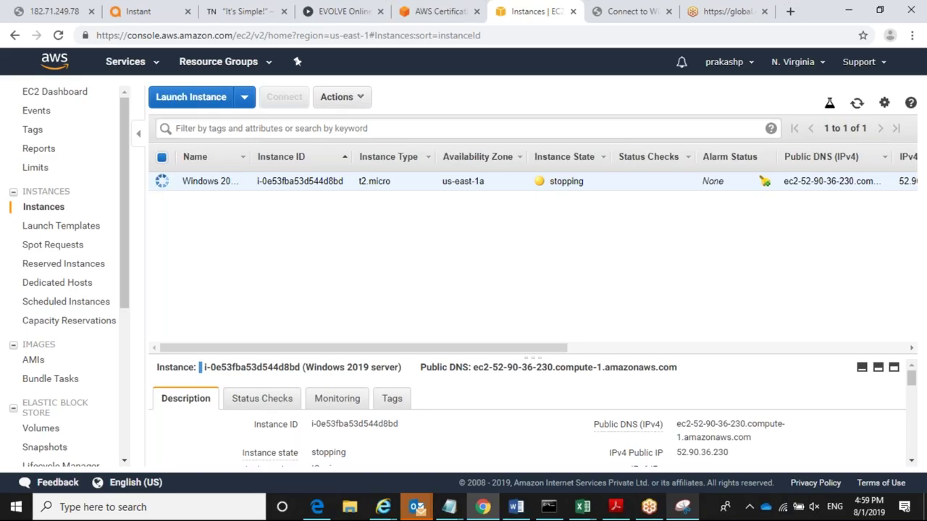
Step: Refresh the instance list until the Windows 2019 server shows as stopped
left_click(362, 97)
mouse_move(420, 207)
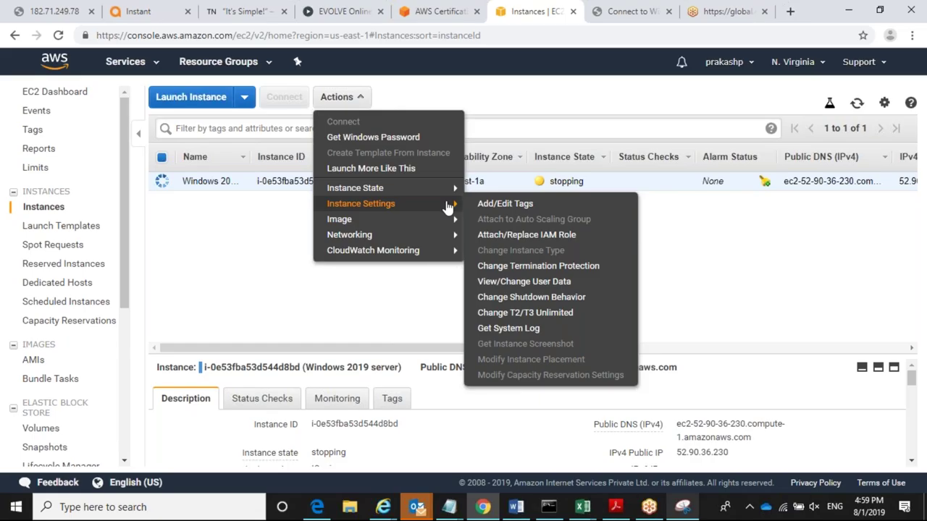
left_click(283, 287)
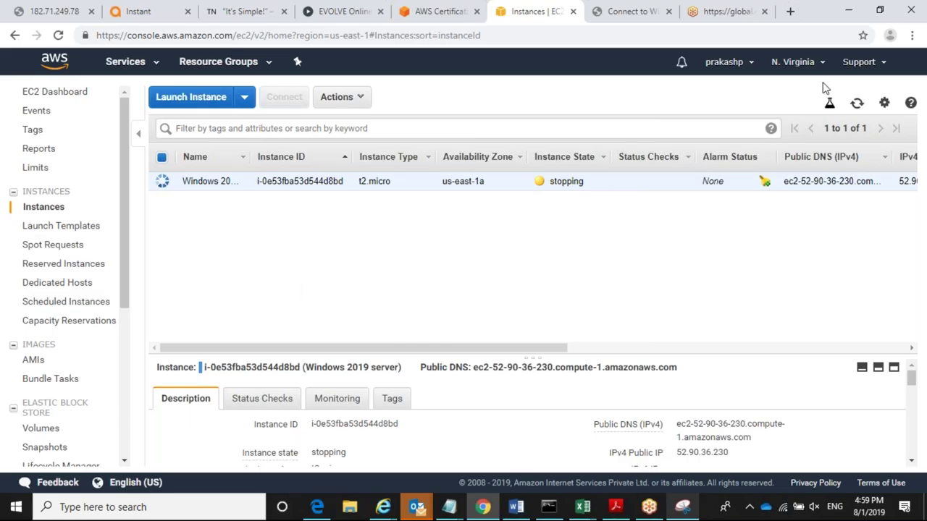
left_click(856, 107)
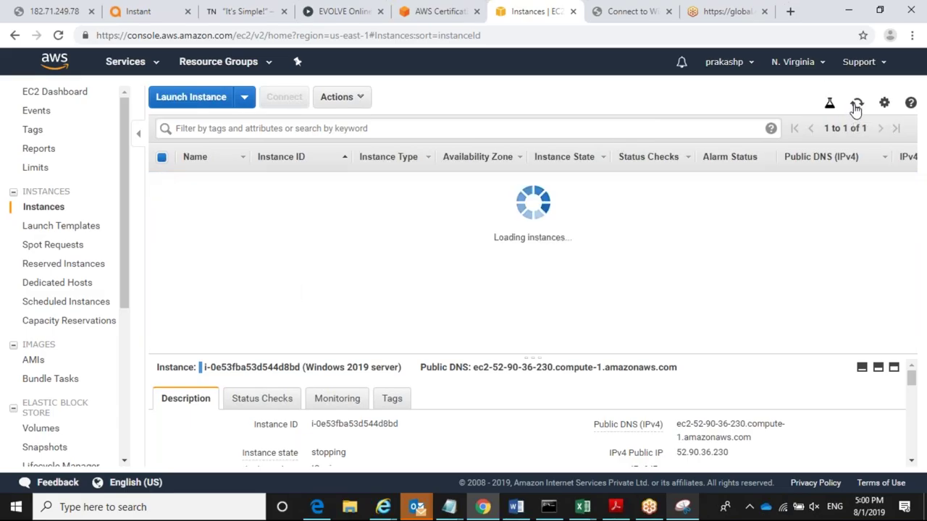
left_click(358, 100)
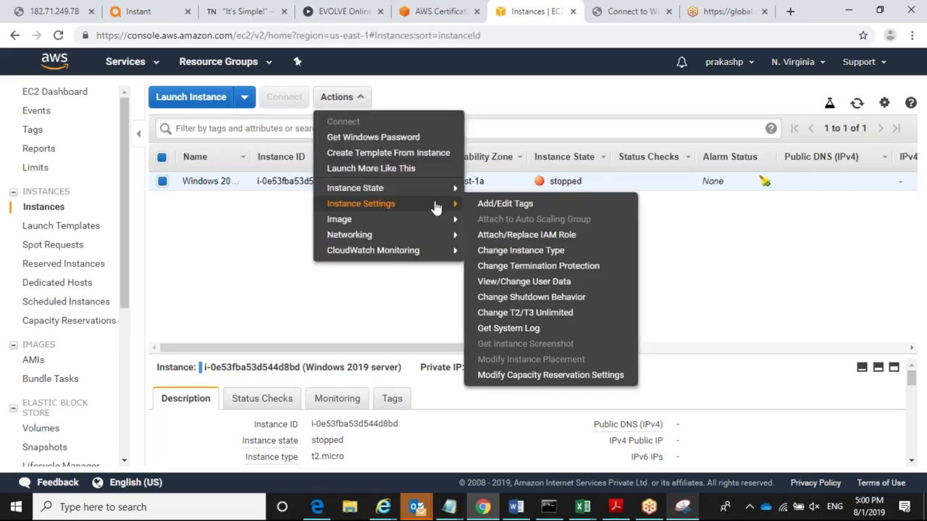
left_click(531, 257)
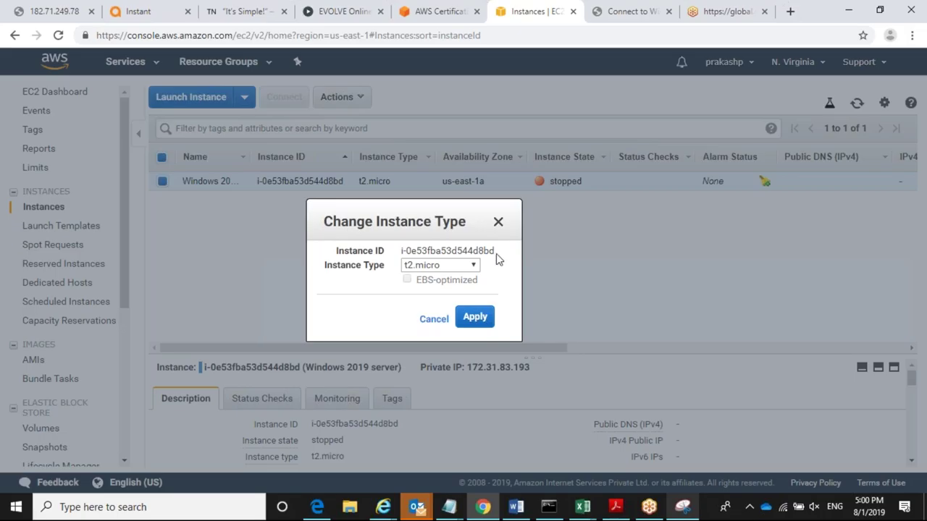
left_click(459, 266)
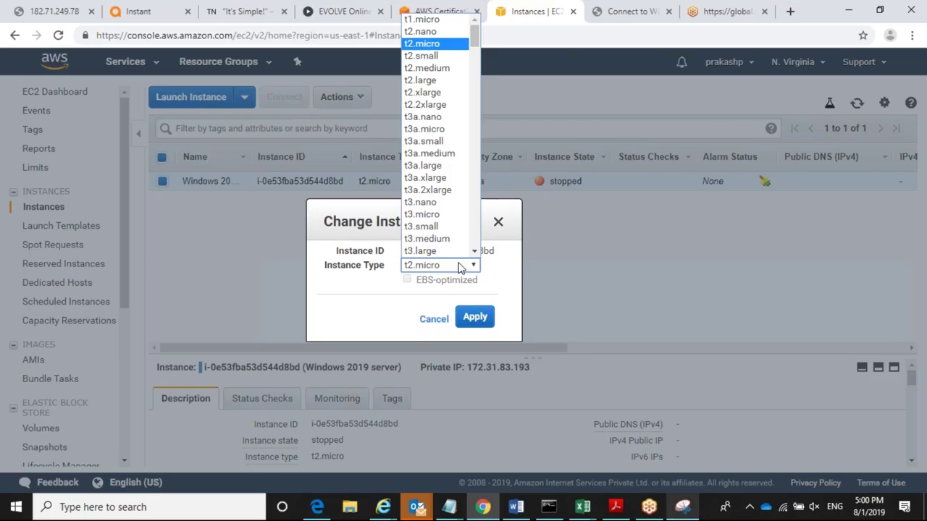
left_click(459, 266)
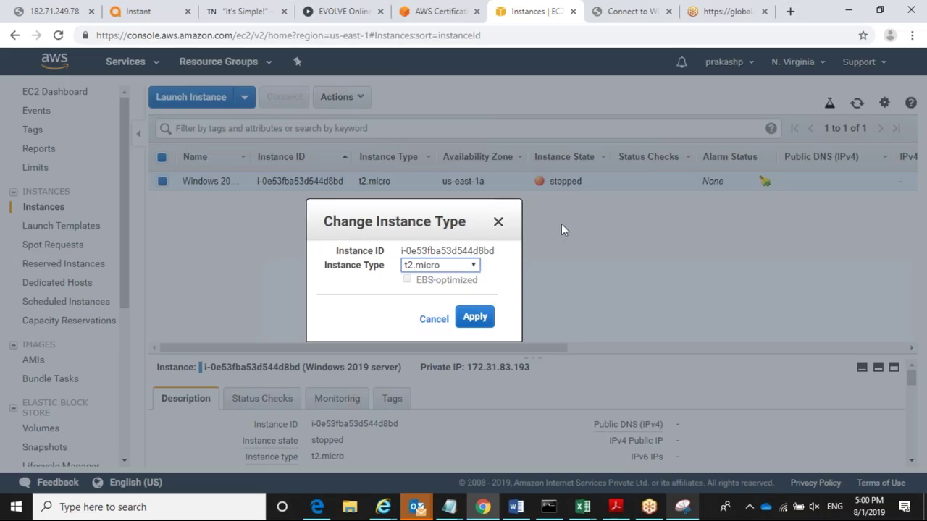
left_click(435, 321)
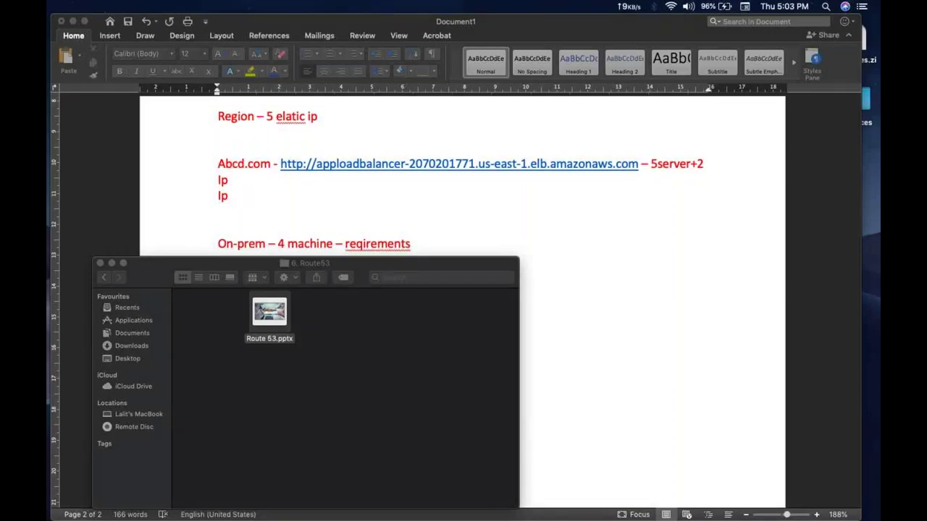
Step: Switch to the Word notes, scroll down and place the cursor after '2 mre = 4'
key("super+Tab")
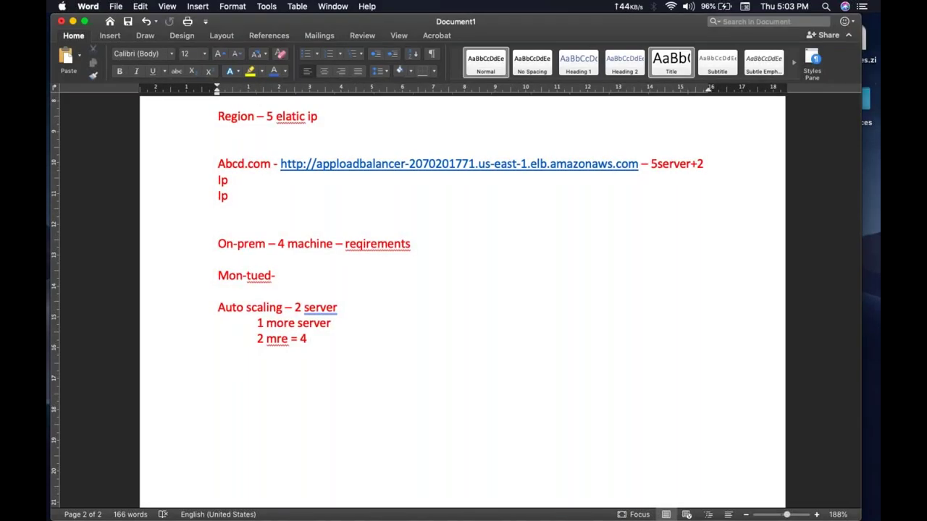
scroll(464, 304, "down", 2)
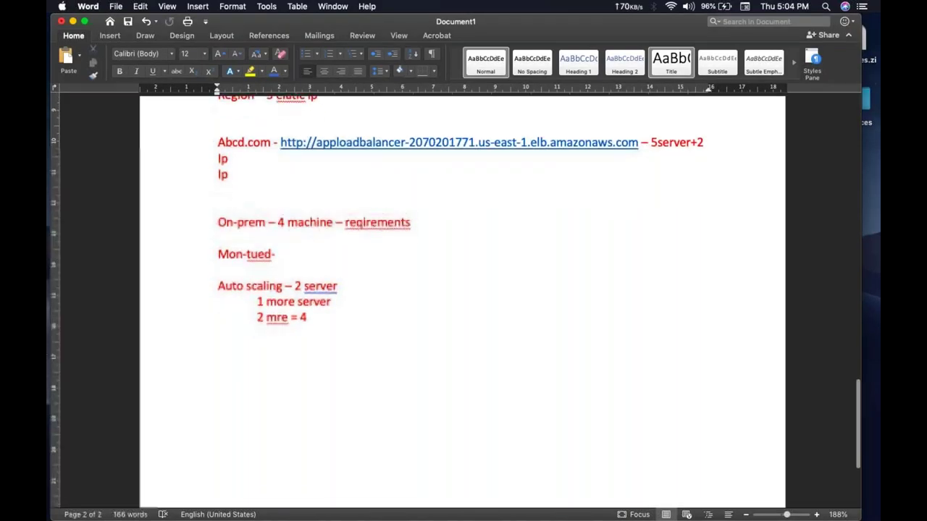
left_click(307, 314)
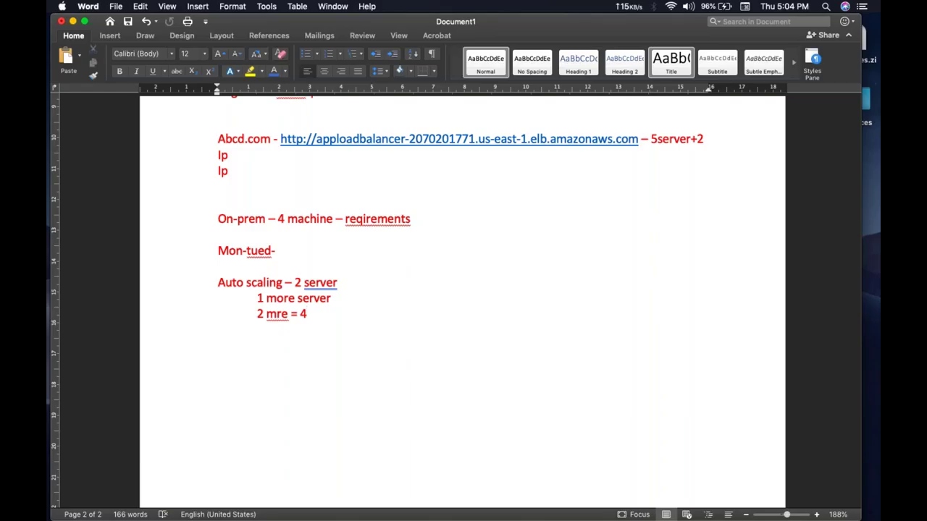
Step: Correct 'mre' to 'more' and trim 'Mon-tued-' to 'Mon-tue'
left_click(276, 314)
type("o")
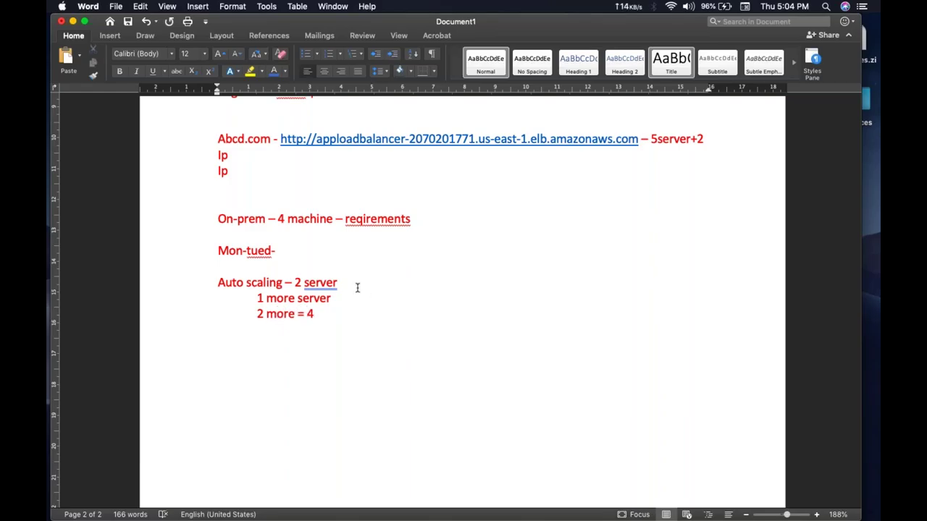
left_click(343, 252)
key("BackSpace")
key("BackSpace")
key("BackSpace")
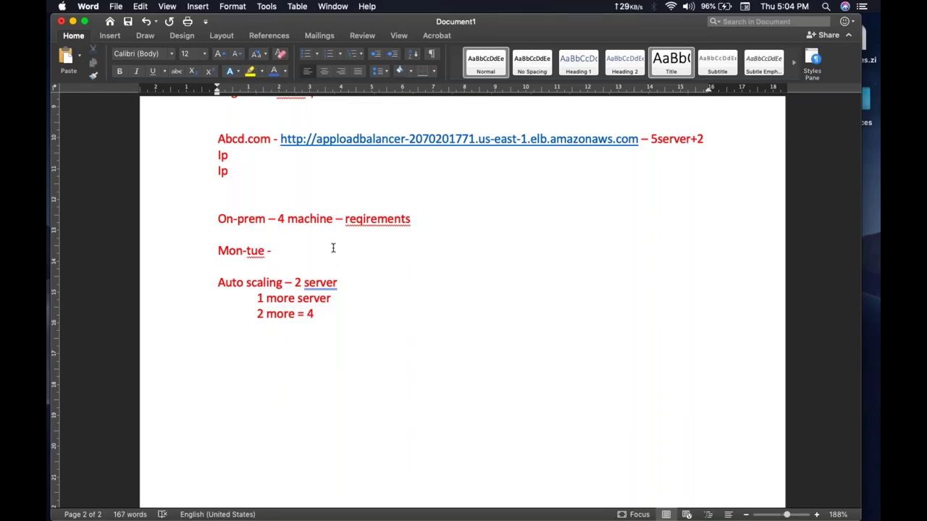
Step: Accept spelling suggestions changing to 'servers', 'requirements' and 'elastic'
right_click(336, 288)
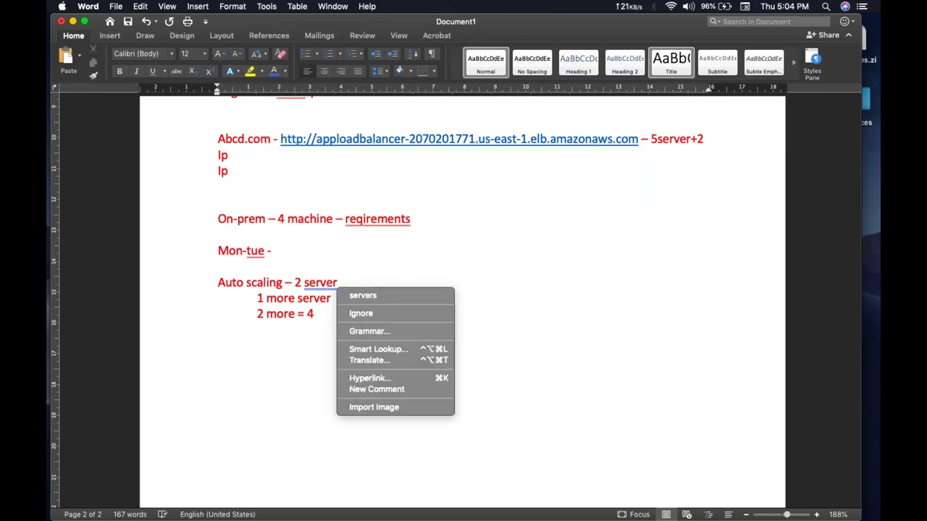
left_click(362, 295)
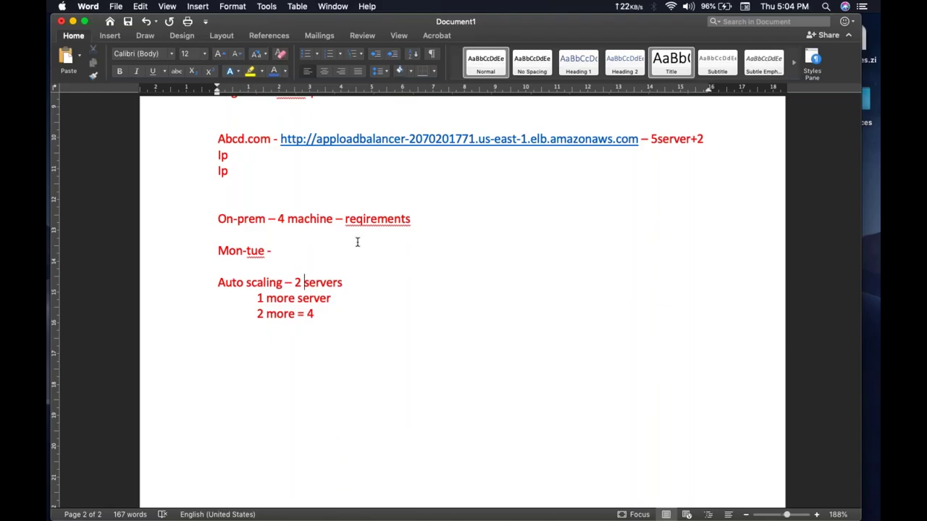
right_click(379, 218)
left_click(449, 229)
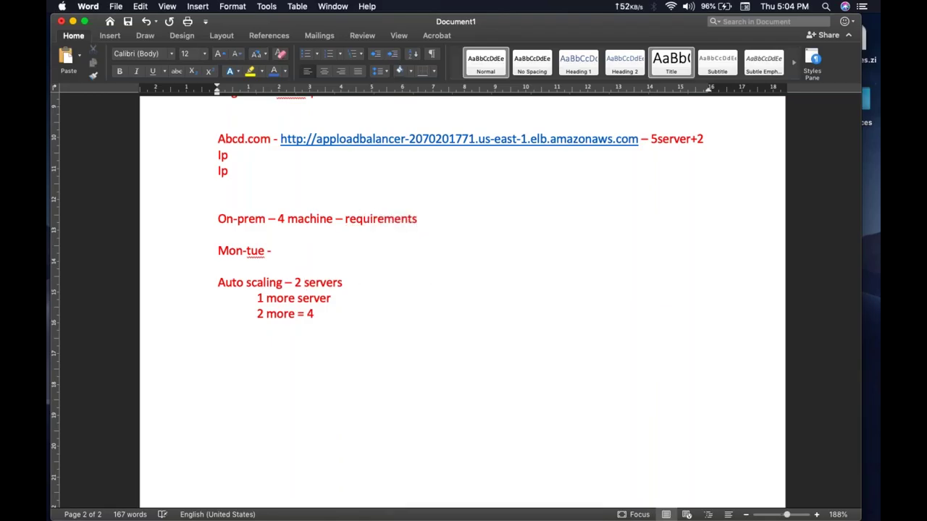
scroll(463, 289, "up", 5)
scroll(293, 274, "up", 2)
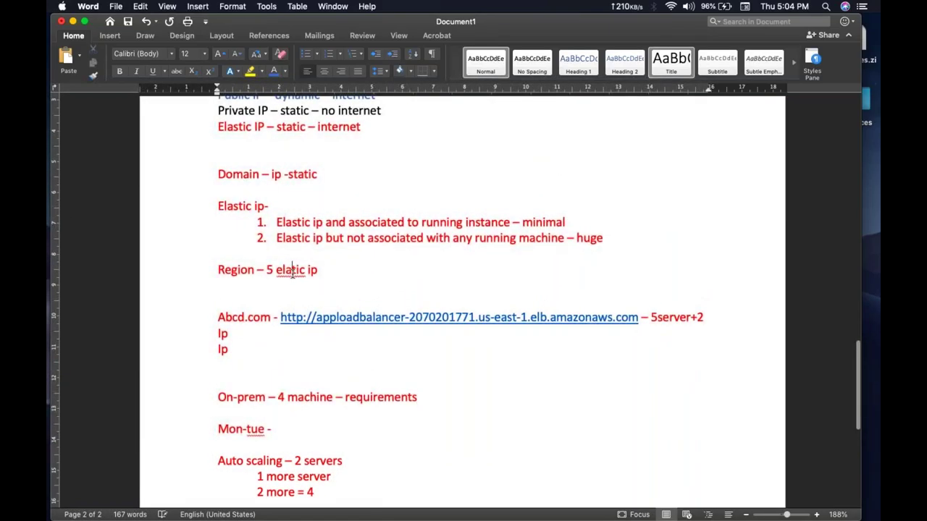
right_click(293, 272)
left_click(324, 283)
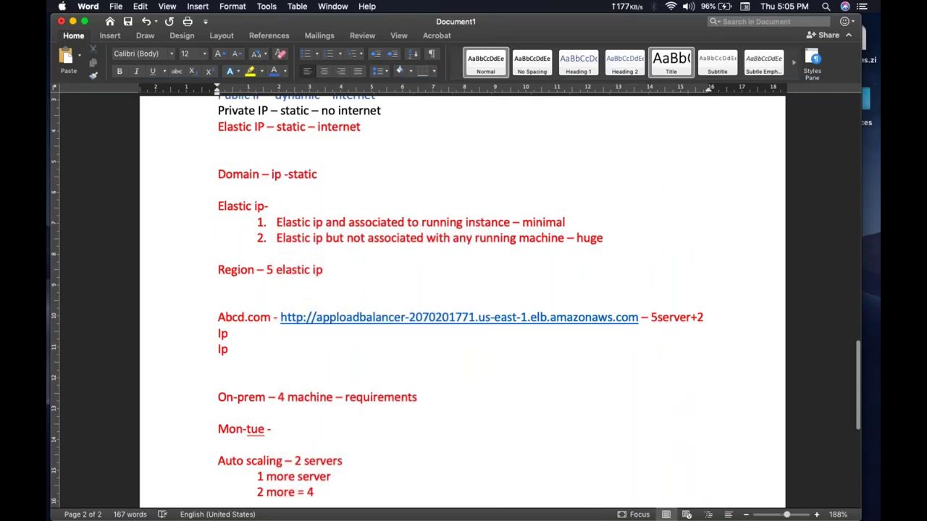
scroll(321, 295, "up", 2)
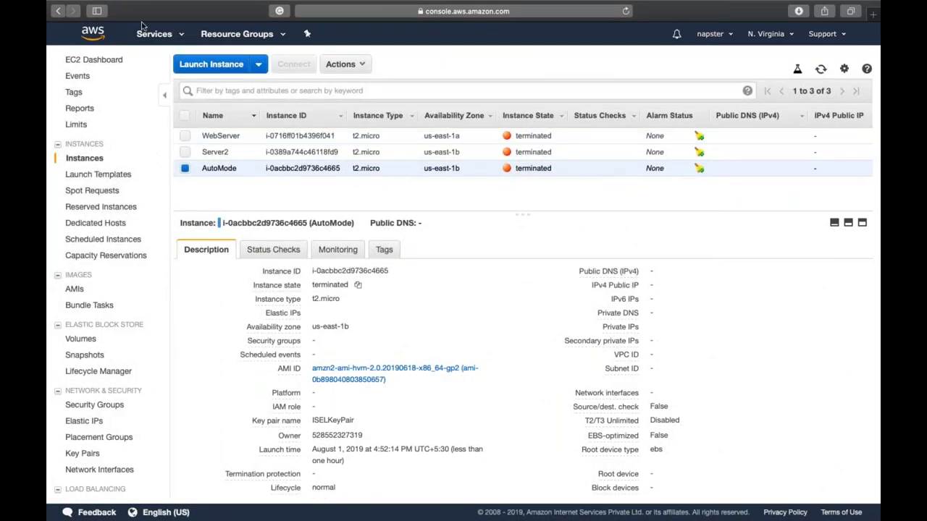
Step: Open the AWS Services menu and scroll through the full catalogue of services
left_click(152, 34)
scroll(402, 243, "down", 5)
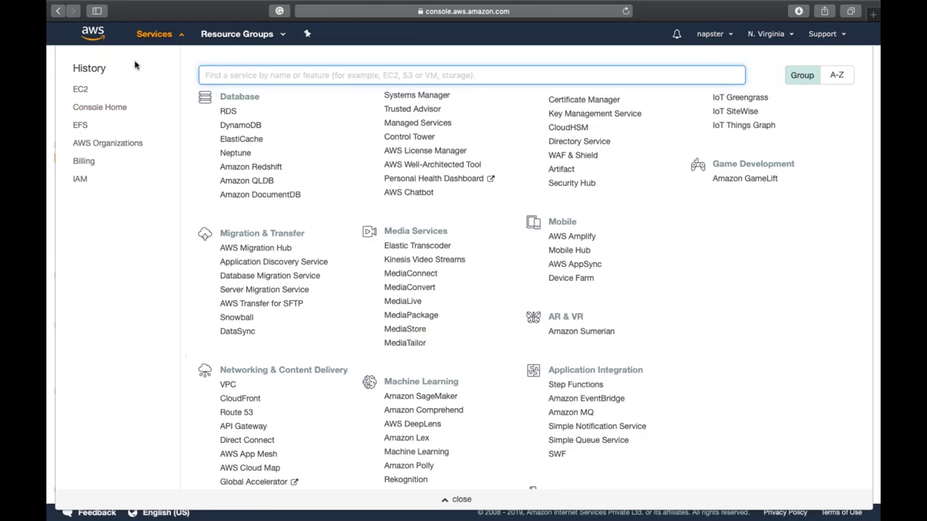
Step: Close the Services menu and switch to the desktop with the Word elastic IP notes
left_click(162, 45)
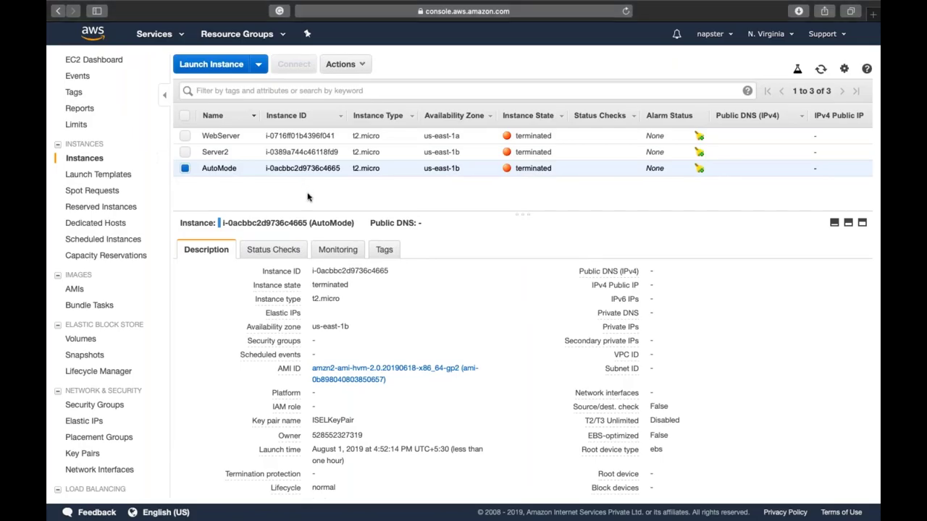
key("ctrl+Left")
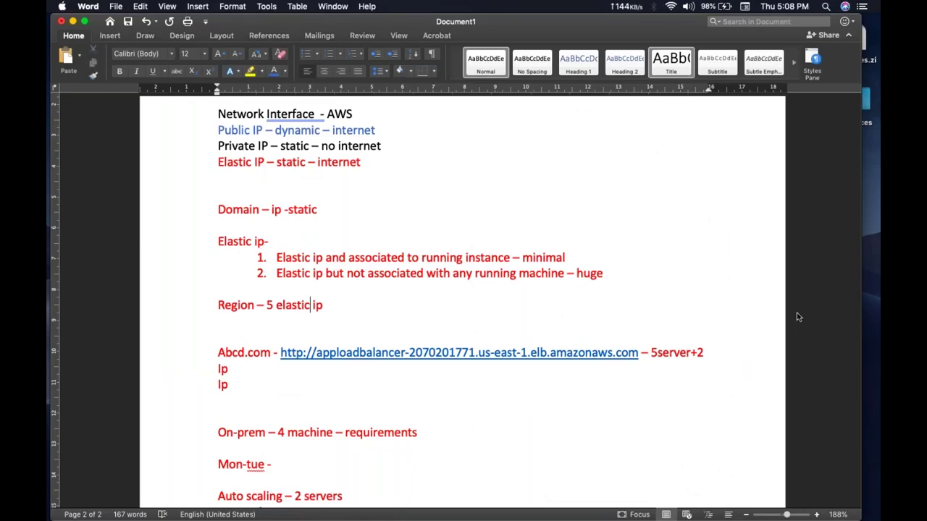
key("super+Tab")
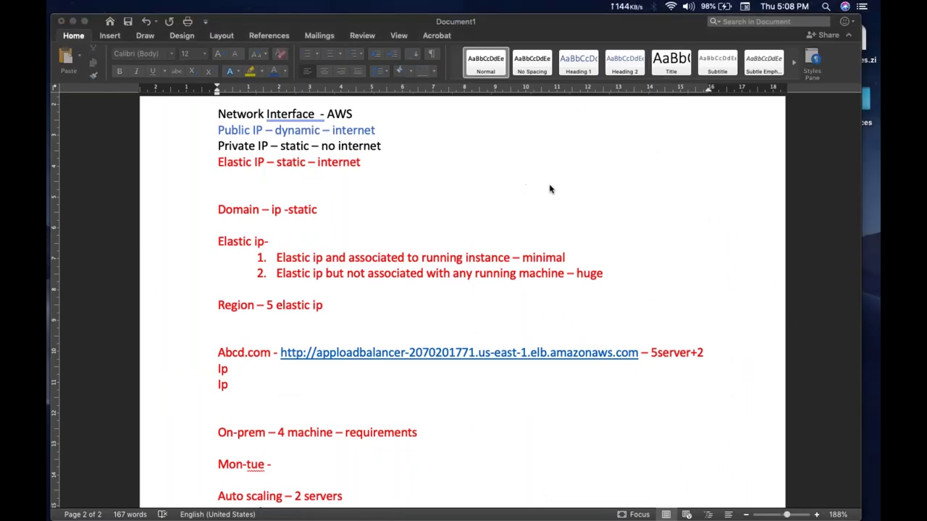